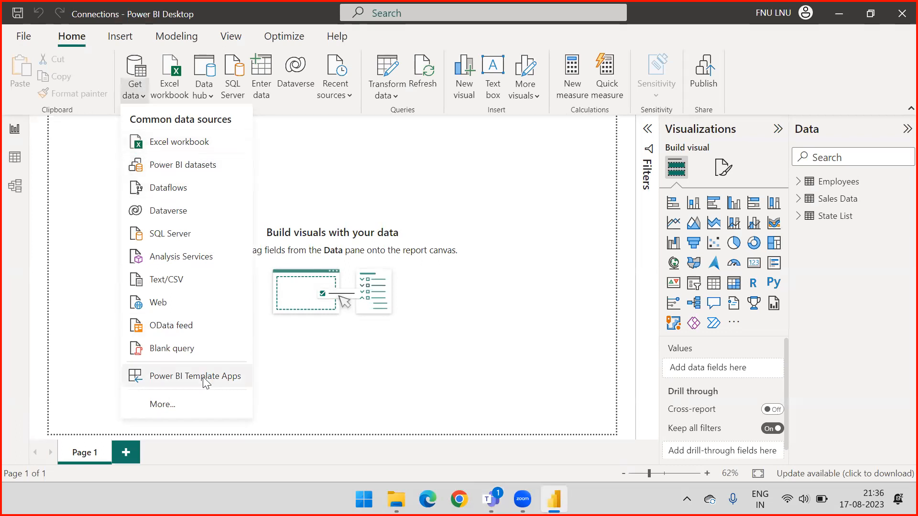
Open the Connections report's queries in Power Query Editor, review the column-adding tools and the Sales Data query, and close the editor.
{"action": "left_click", "coordinate": [386, 103]}
{"action": "left_click", "coordinate": [390, 119]}
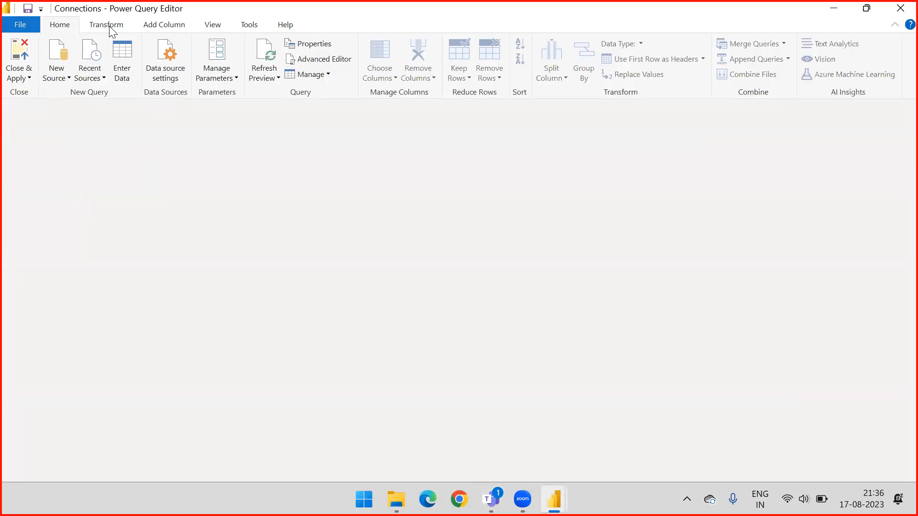
{"action": "left_click", "coordinate": [111, 27]}
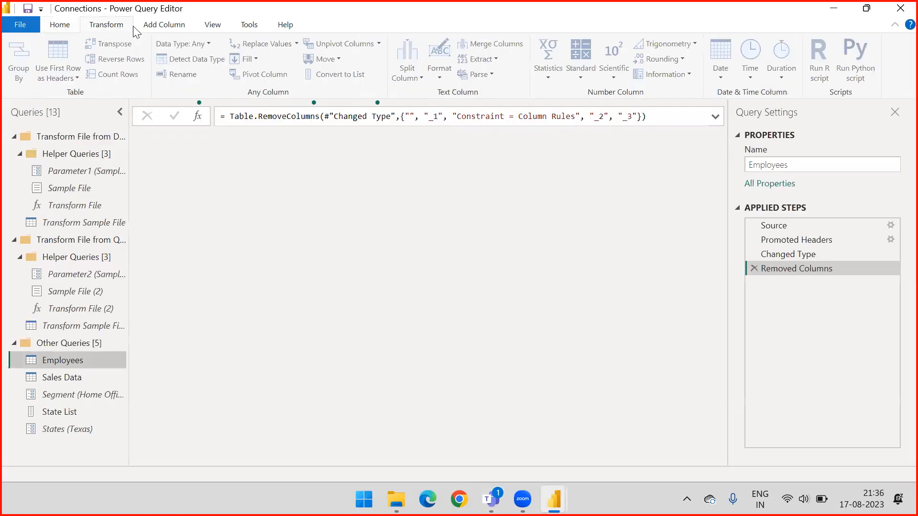
{"action": "left_click", "coordinate": [160, 31]}
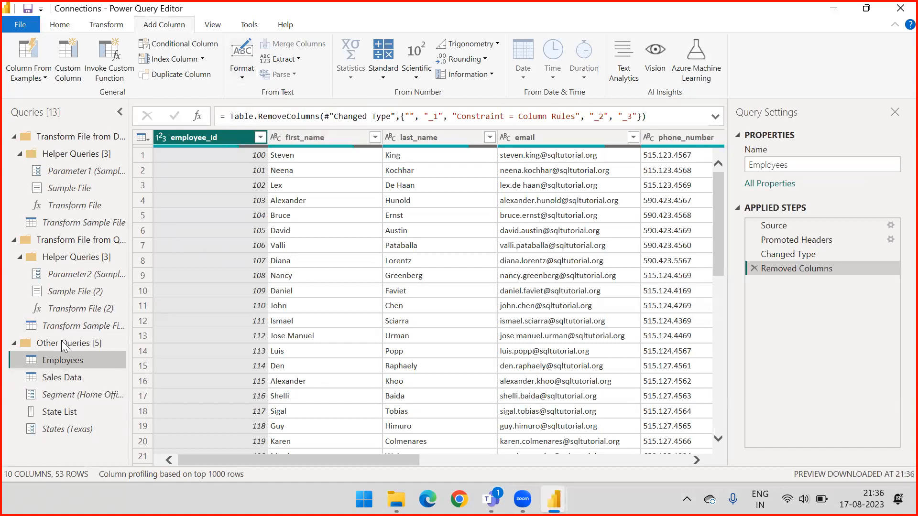
{"action": "left_click", "coordinate": [67, 381]}
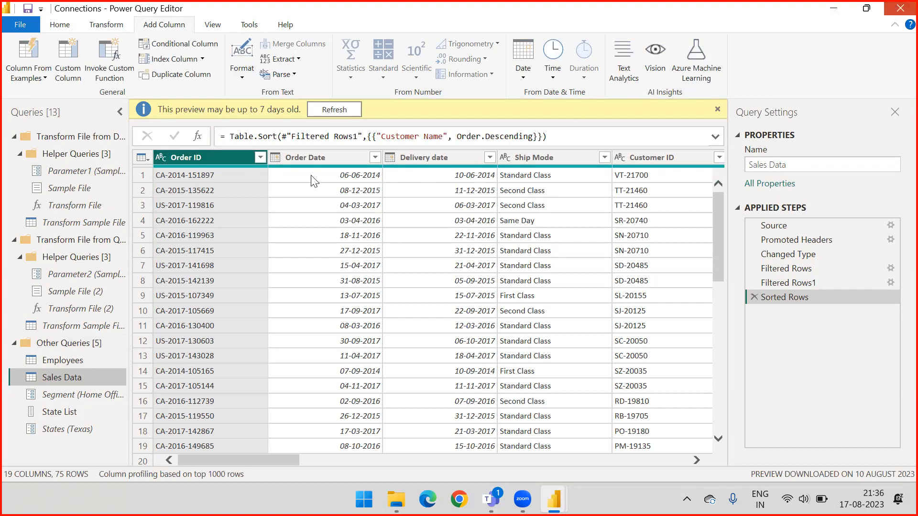
{"action": "left_click", "coordinate": [900, 8]}
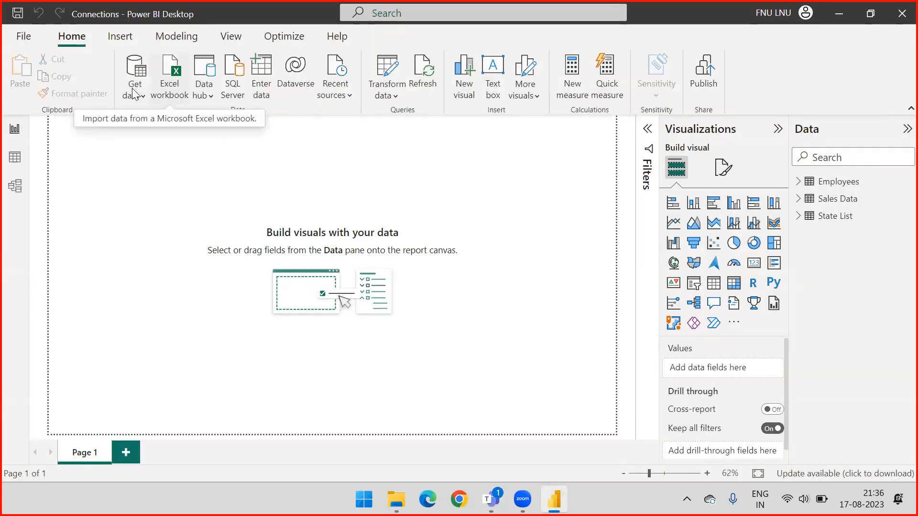
Start a new blank report and dismiss the start screen.
{"action": "left_click", "coordinate": [24, 36]}
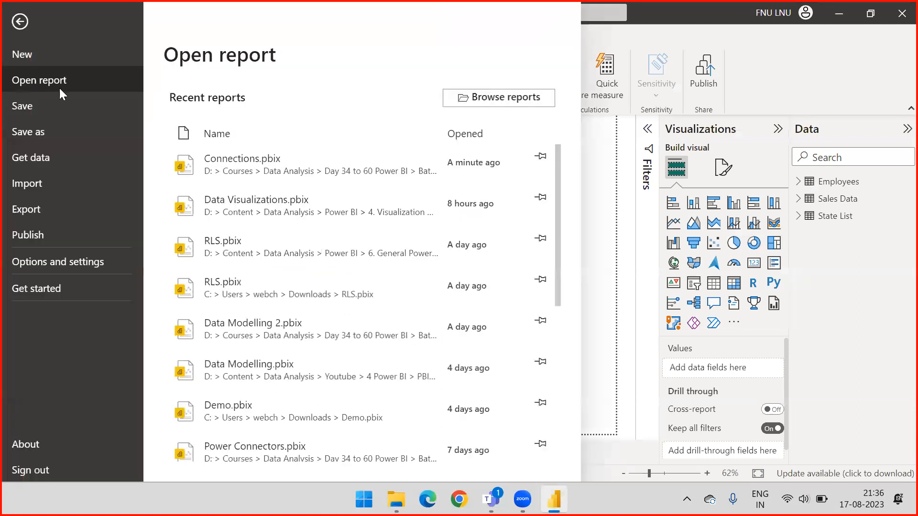
{"action": "key", "text": "Escape"}
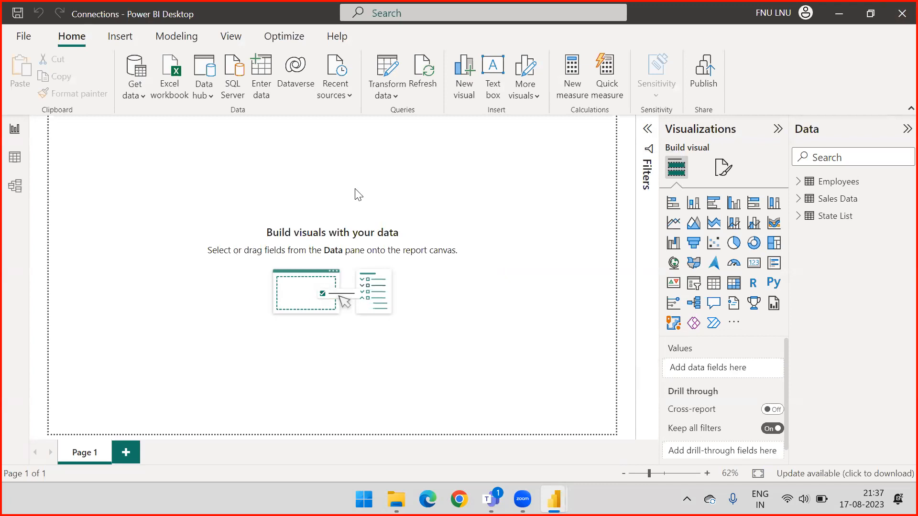
{"action": "left_click", "coordinate": [518, 276]}
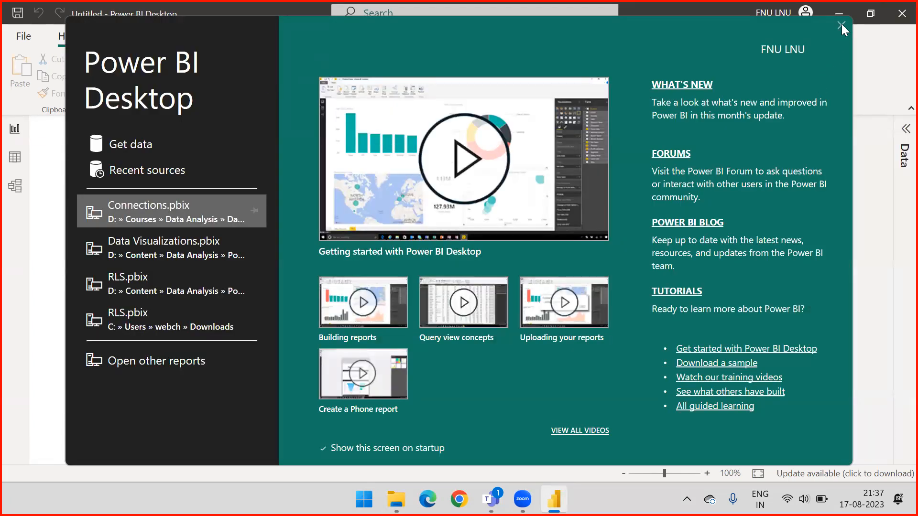
{"action": "left_click", "coordinate": [841, 25]}
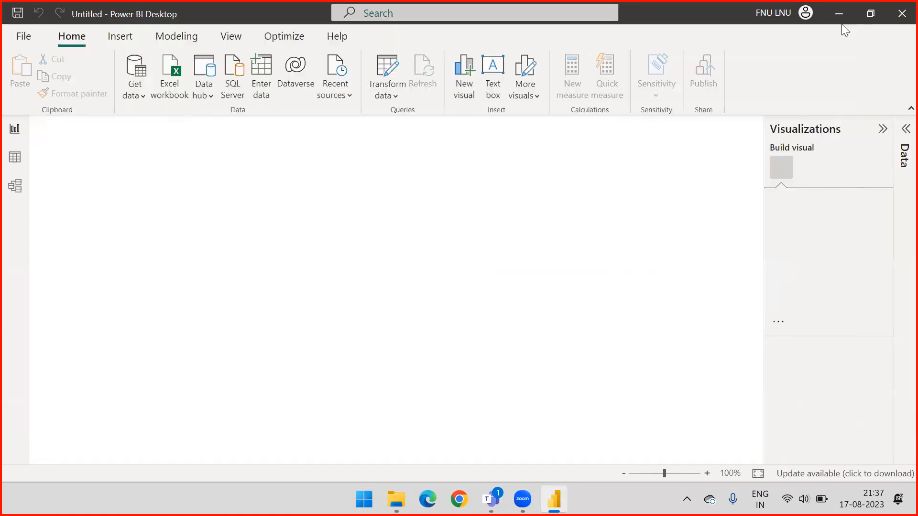
Connect to the Excel workbook Project from the Downloads folder.
{"action": "left_click", "coordinate": [163, 89]}
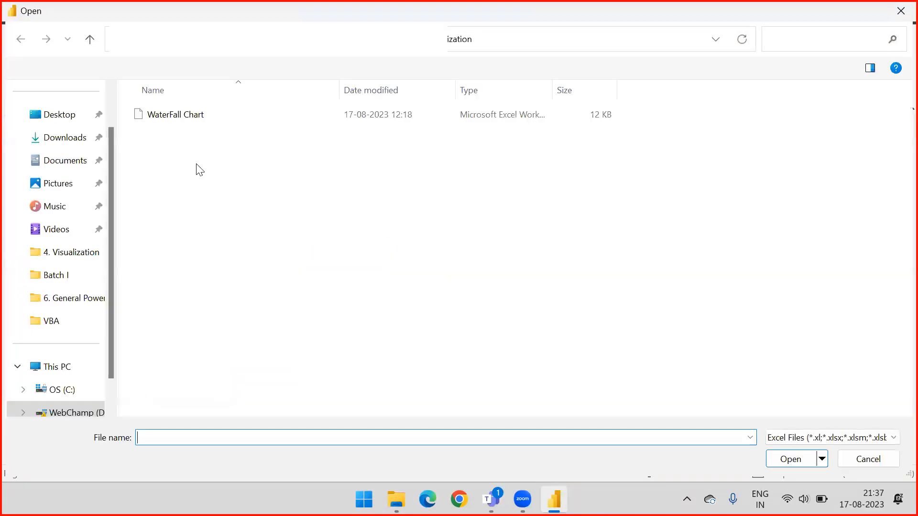
{"action": "left_click", "coordinate": [62, 142]}
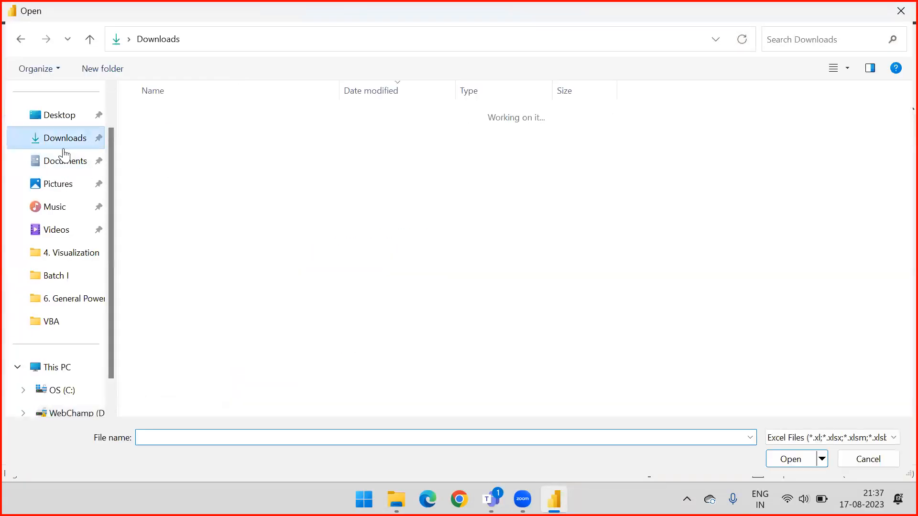
{"action": "scroll", "coordinate": [201, 239], "scroll_direction": "down", "scroll_amount": 2}
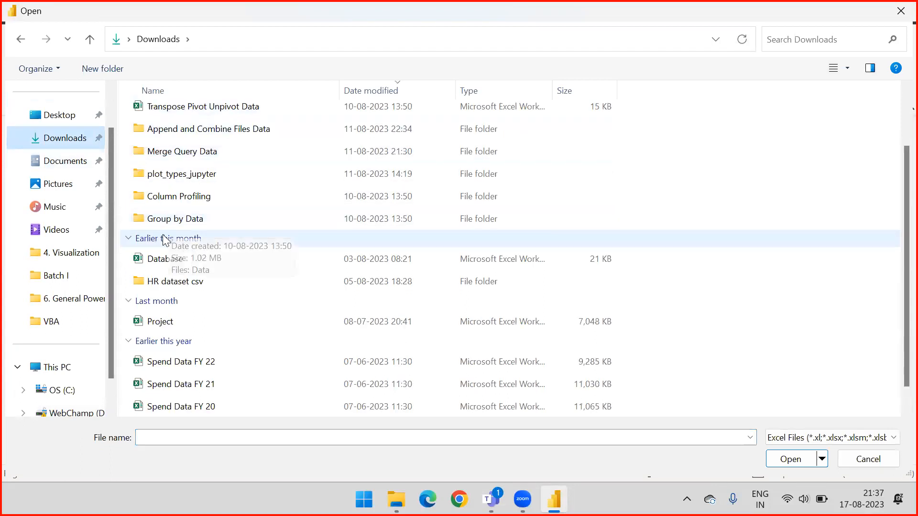
{"action": "left_click", "coordinate": [163, 299]}
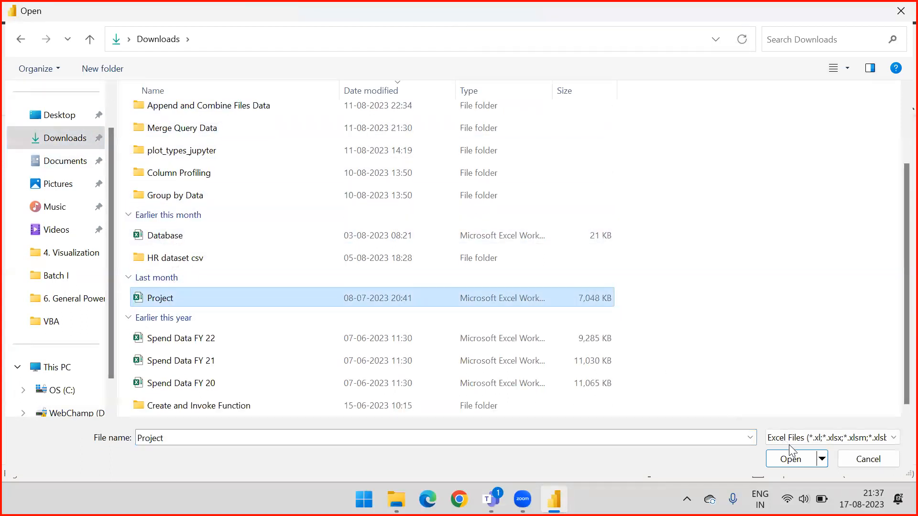
{"action": "left_click", "coordinate": [791, 459]}
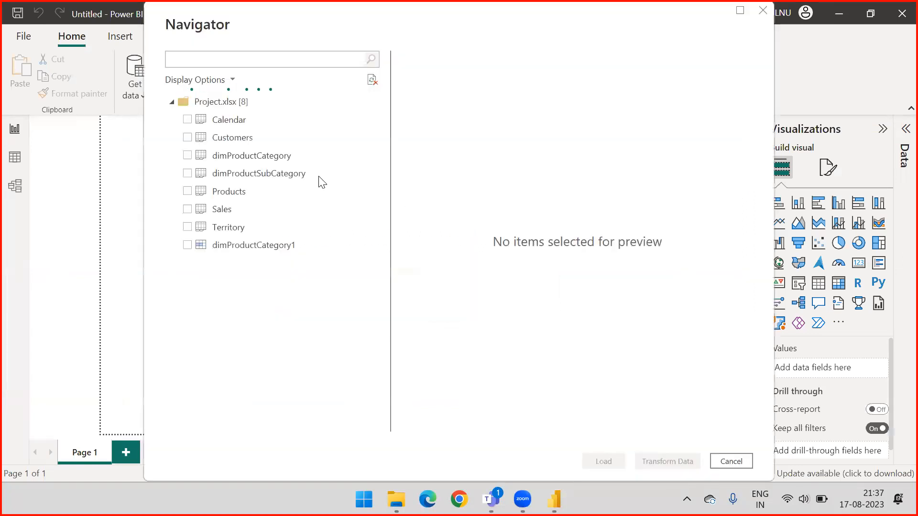
Load the Calendar, Customers, Products, Sales and Territory tables from the Project workbook into the report.
{"action": "left_click", "coordinate": [186, 137]}
{"action": "left_click", "coordinate": [187, 120]}
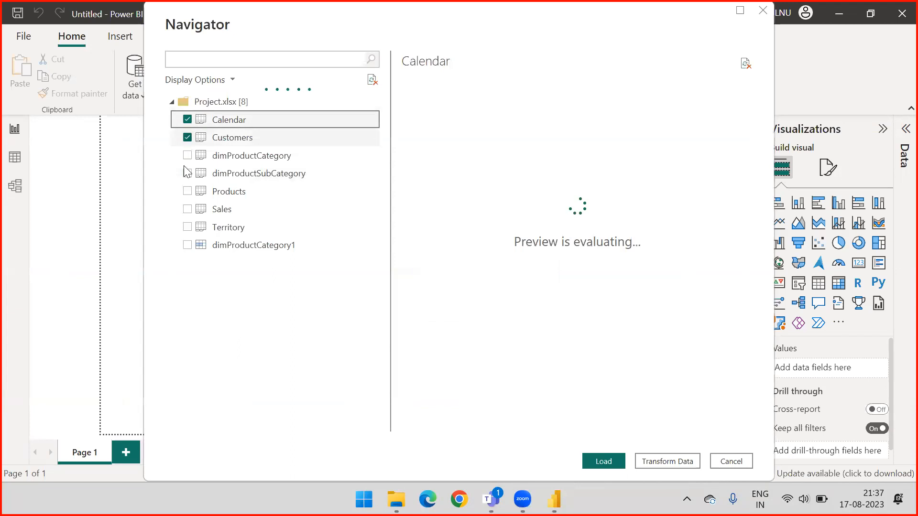
{"action": "left_click", "coordinate": [188, 191]}
{"action": "left_click", "coordinate": [187, 209]}
{"action": "left_click", "coordinate": [188, 227]}
{"action": "left_click", "coordinate": [604, 458]}
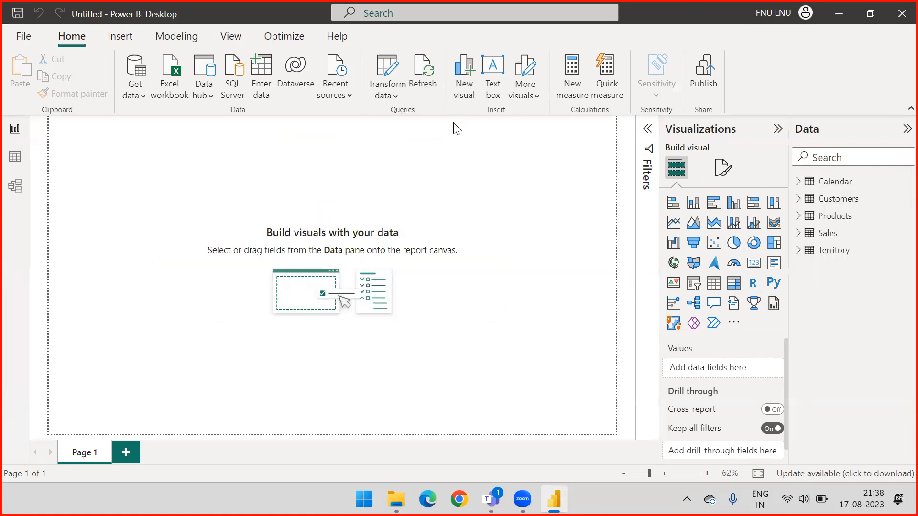
Open the loaded tables in Power Query Editor and show the Column From Examples options.
{"action": "left_click", "coordinate": [389, 100]}
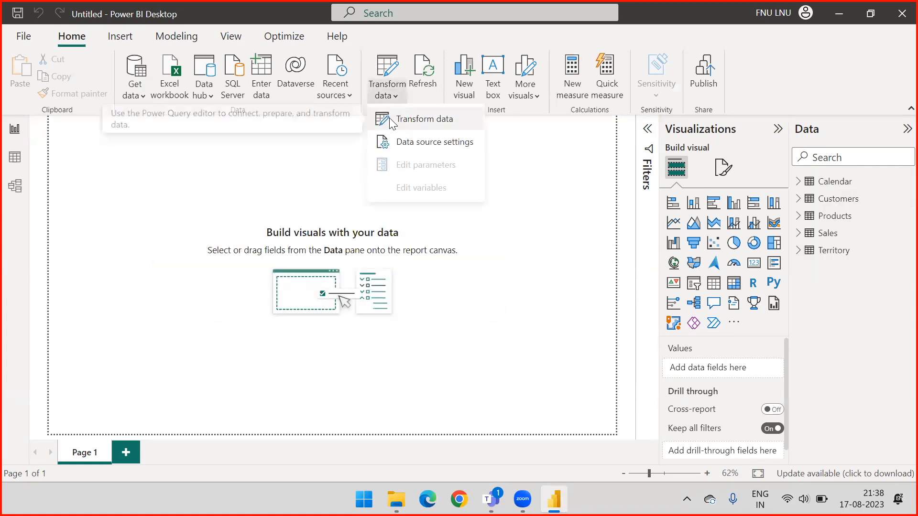
{"action": "left_click", "coordinate": [391, 120]}
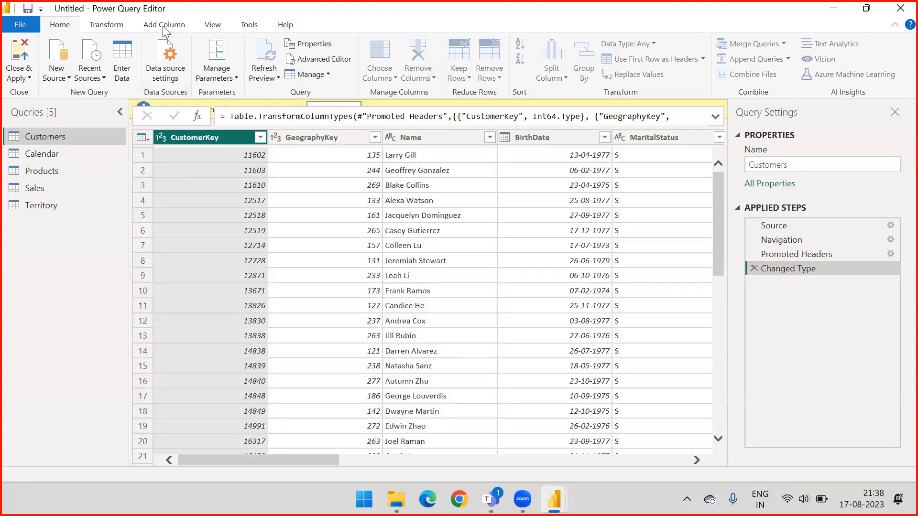
{"action": "left_click", "coordinate": [163, 26]}
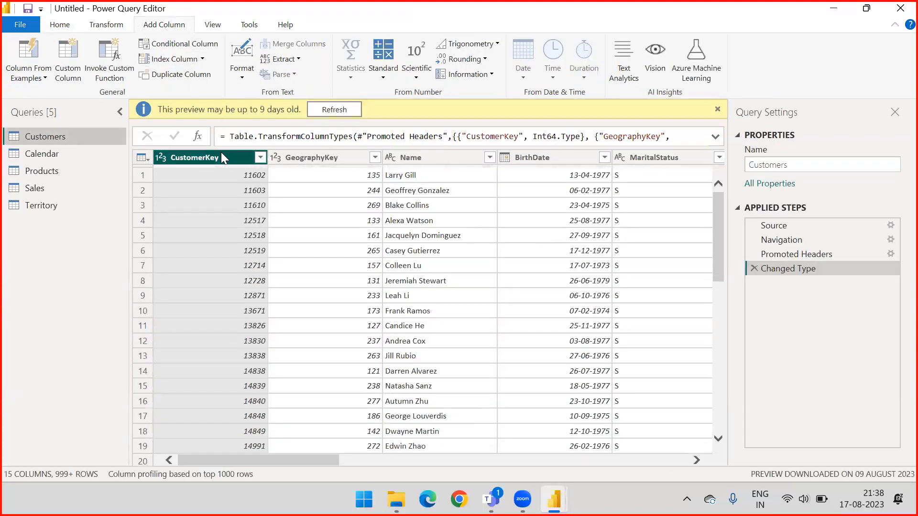
{"action": "left_click", "coordinate": [40, 79]}
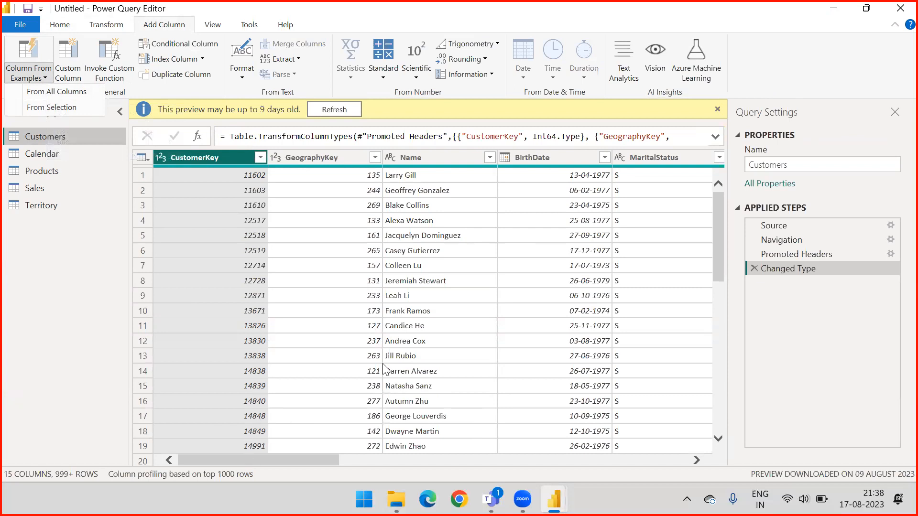
Select the OrderDate column in the Sales query and look over the table's remaining columns.
{"action": "left_click", "coordinate": [41, 191]}
{"action": "left_click", "coordinate": [40, 190]}
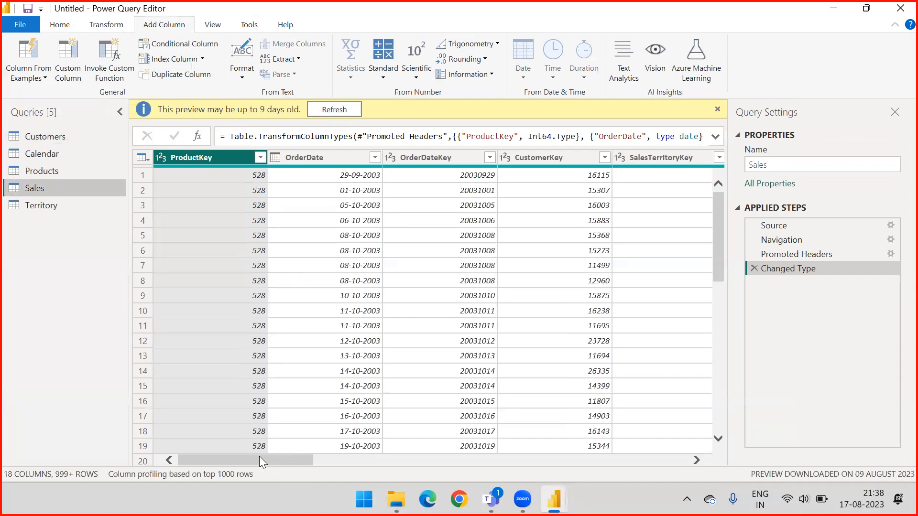
{"action": "left_click", "coordinate": [311, 157]}
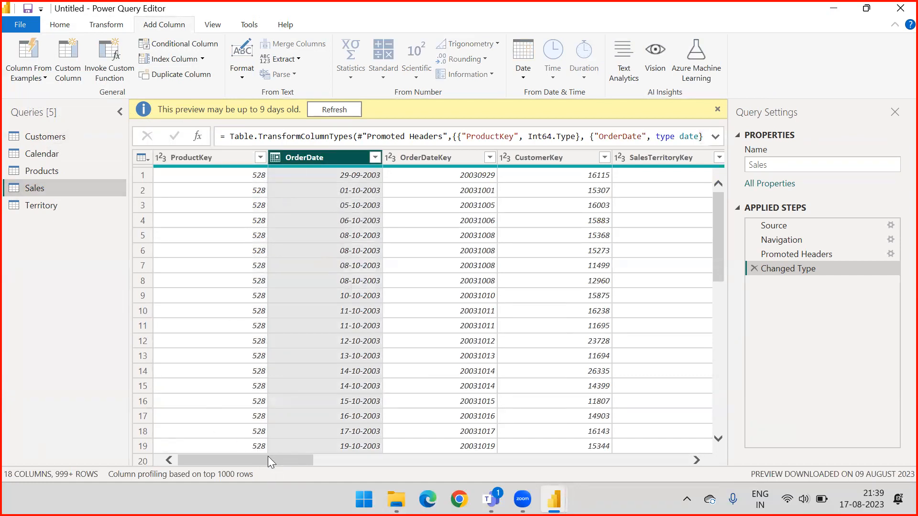
{"action": "left_click_drag", "start_coordinate": [257, 460], "coordinate": [713, 447]}
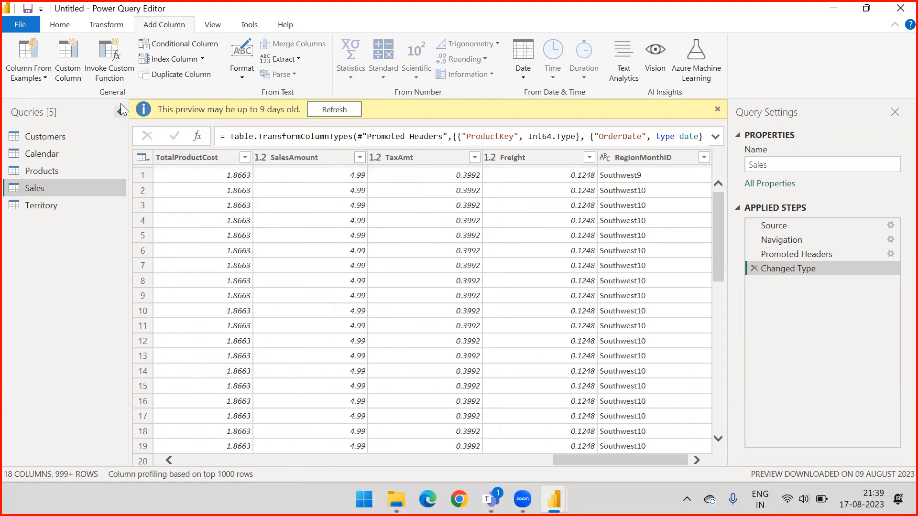
{"action": "left_click_drag", "start_coordinate": [616, 458], "coordinate": [502, 461]}
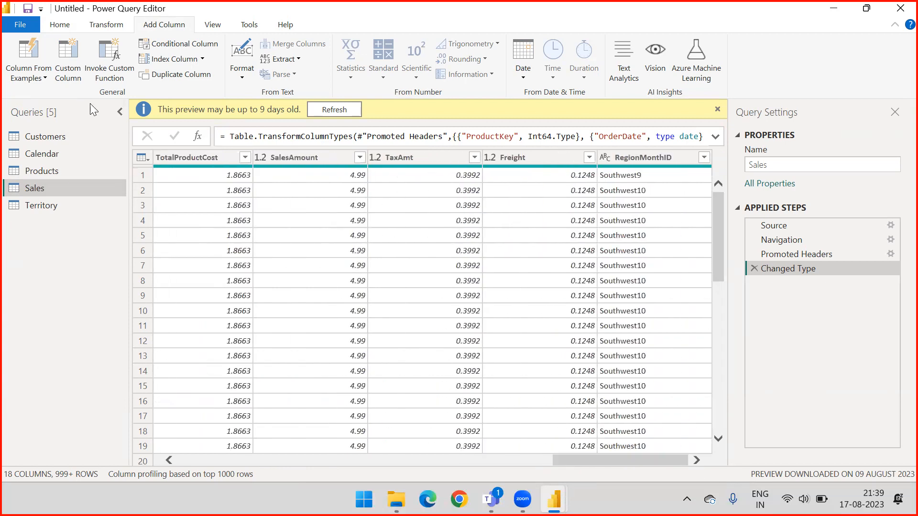
{"action": "left_click", "coordinate": [26, 77]}
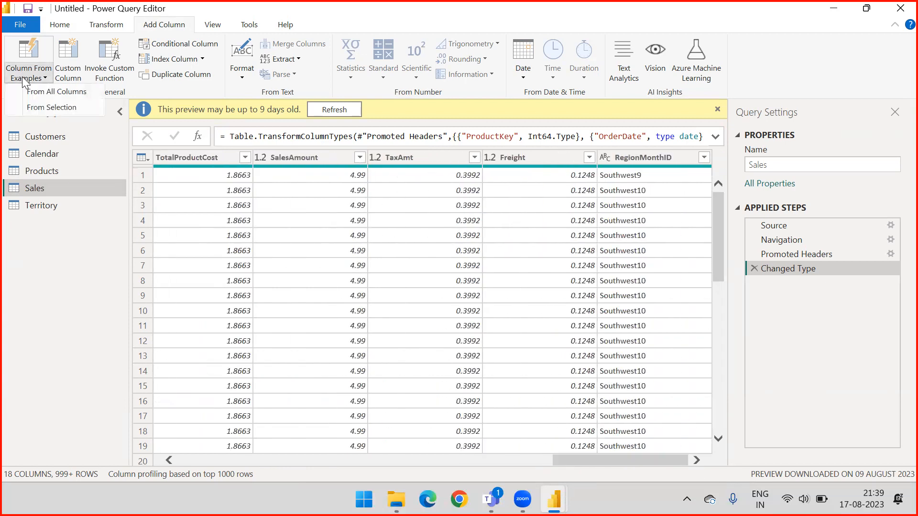
{"action": "left_click", "coordinate": [50, 108]}
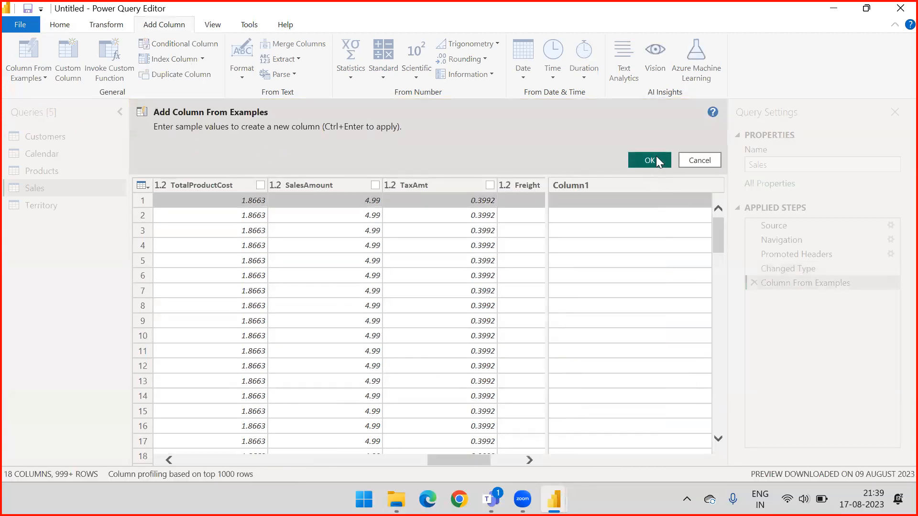
{"action": "left_click", "coordinate": [586, 203]}
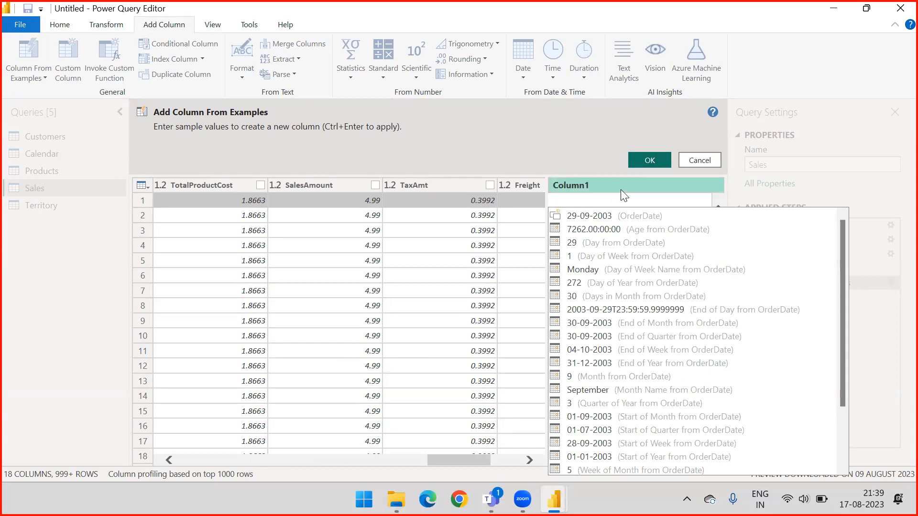
{"action": "left_click", "coordinate": [637, 179]}
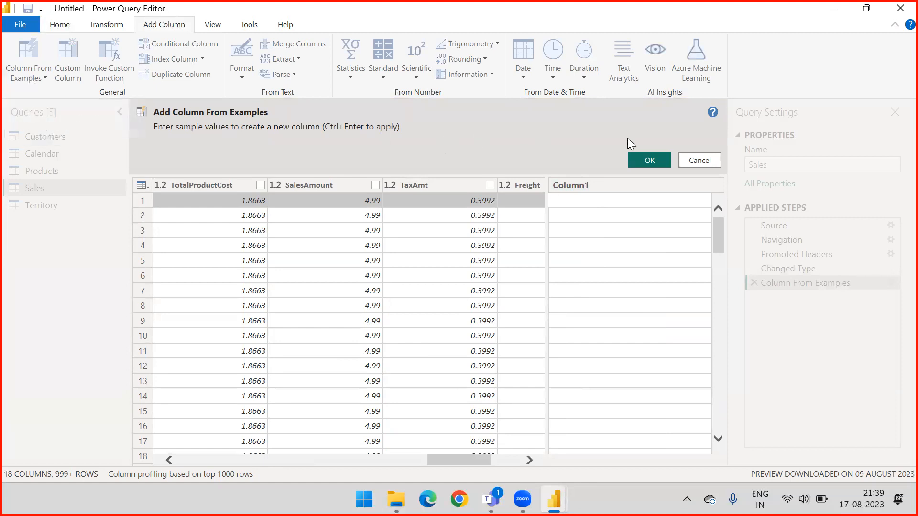
{"action": "left_click", "coordinate": [699, 161]}
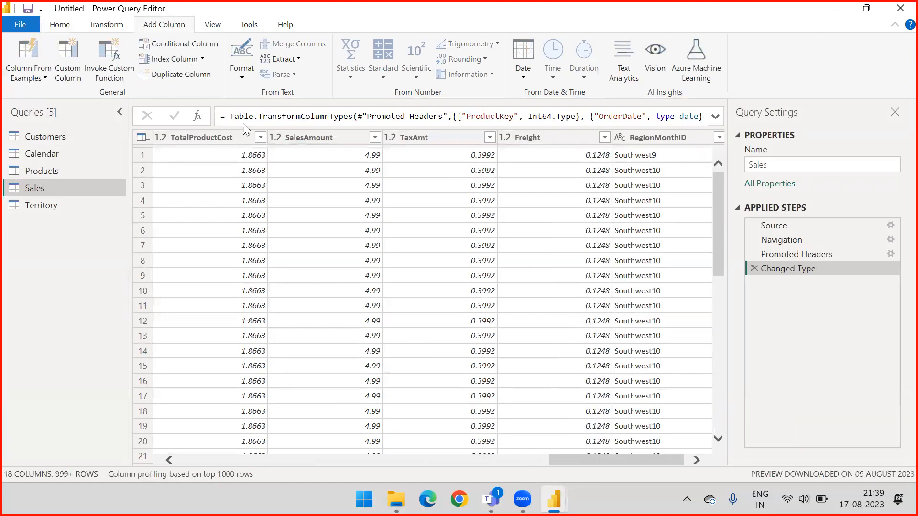
Add a Year column to the Sales query from the selected OrderDate column, giving 2003 as the first row's example.
{"action": "left_click", "coordinate": [35, 79]}
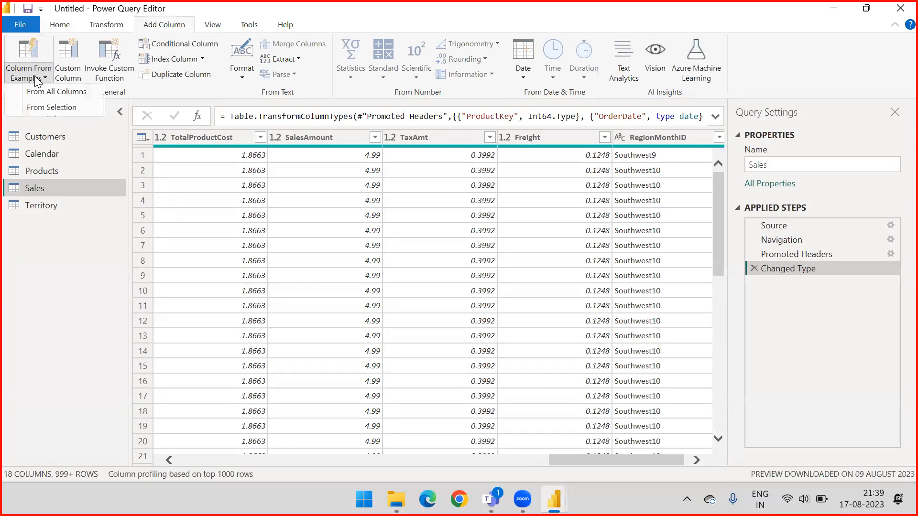
{"action": "left_click", "coordinate": [52, 110]}
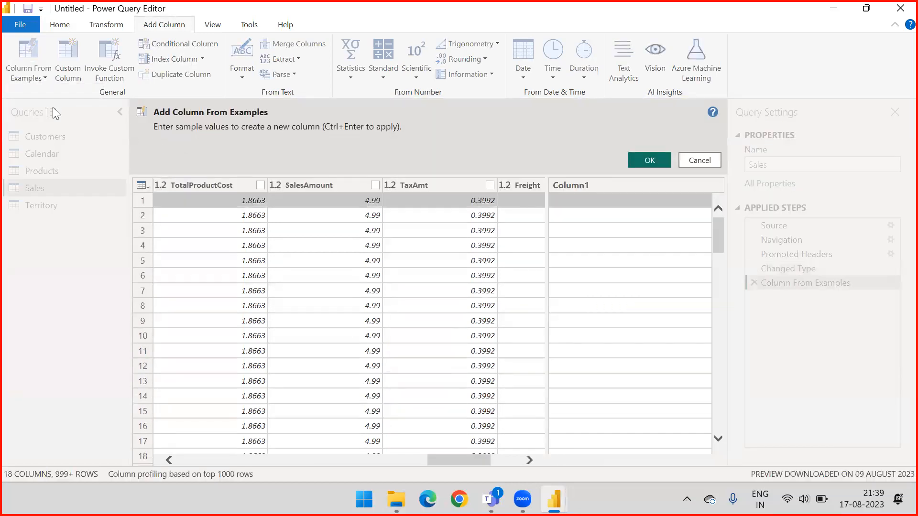
{"action": "left_click", "coordinate": [582, 205]}
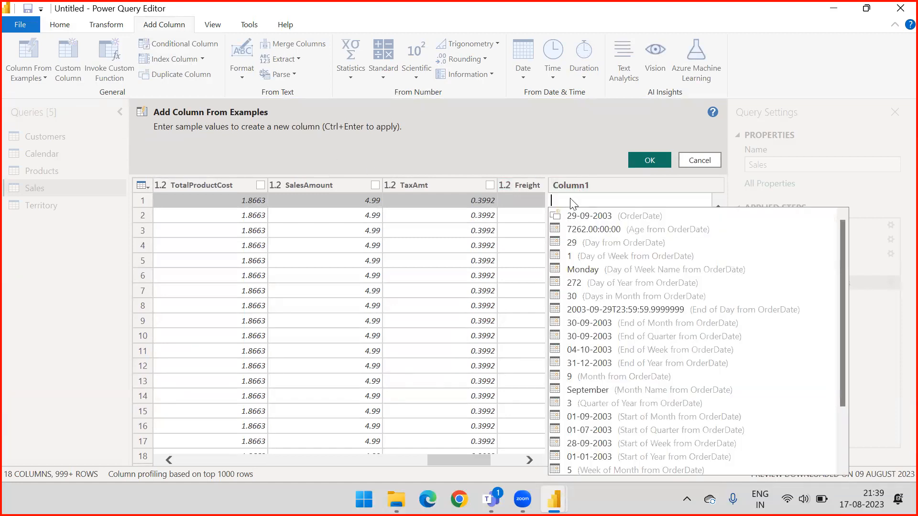
{"action": "scroll", "coordinate": [595, 258], "scroll_direction": "down", "scroll_amount": 2}
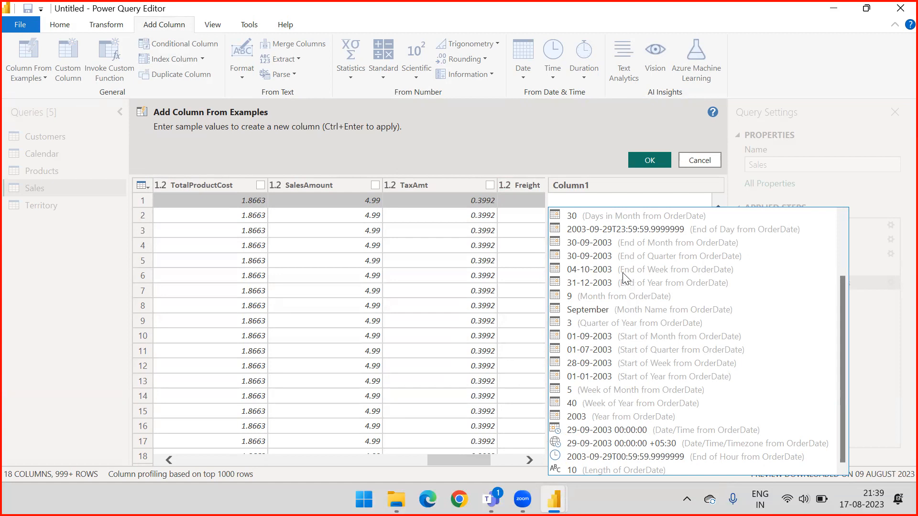
{"action": "scroll", "coordinate": [610, 283], "scroll_direction": "up", "scroll_amount": 2}
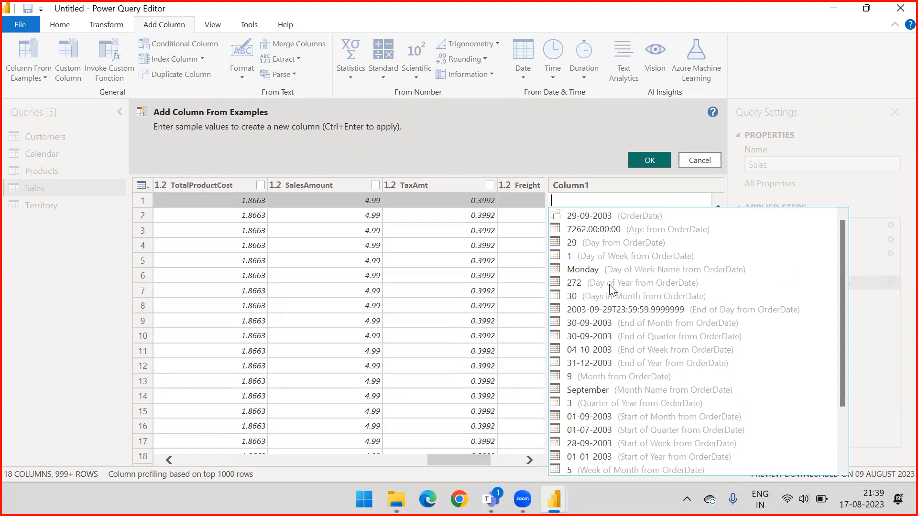
{"action": "scroll", "coordinate": [598, 258], "scroll_direction": "down", "scroll_amount": 2}
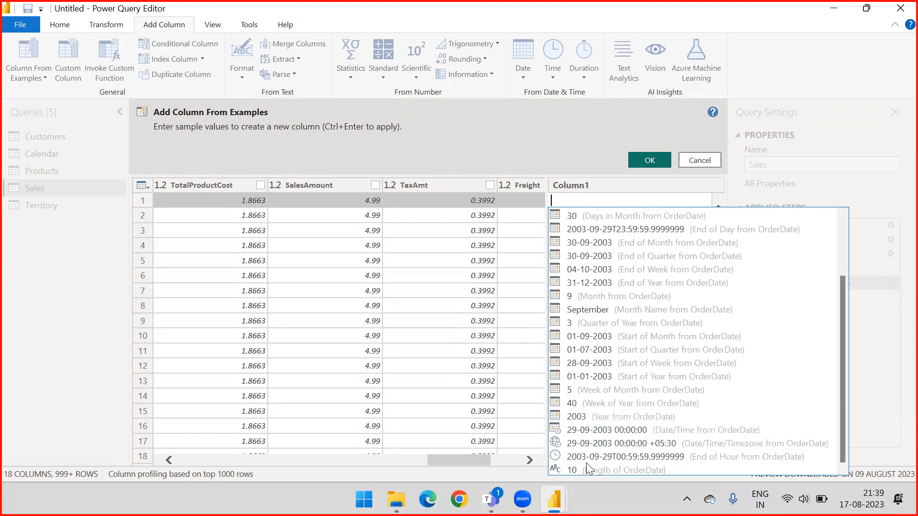
{"action": "scroll", "coordinate": [589, 258], "scroll_direction": "up", "scroll_amount": 2}
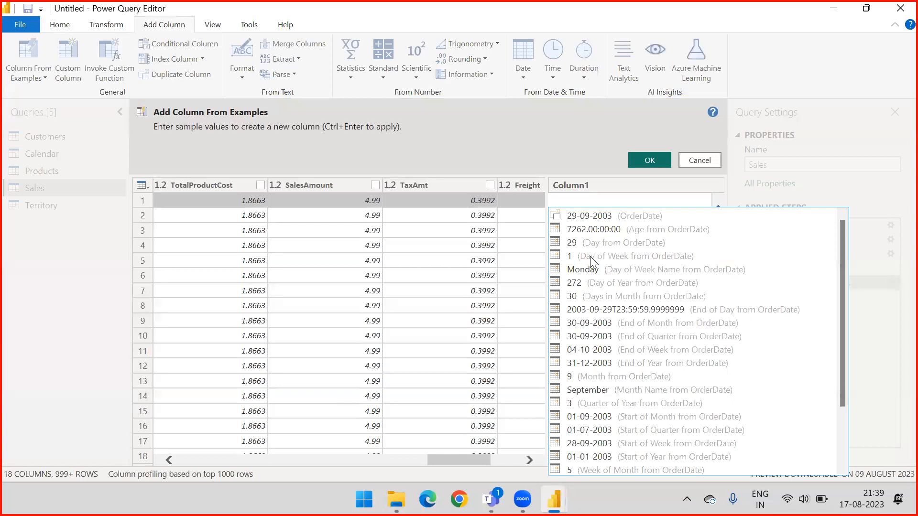
{"action": "scroll", "coordinate": [590, 257], "scroll_direction": "down", "scroll_amount": 2}
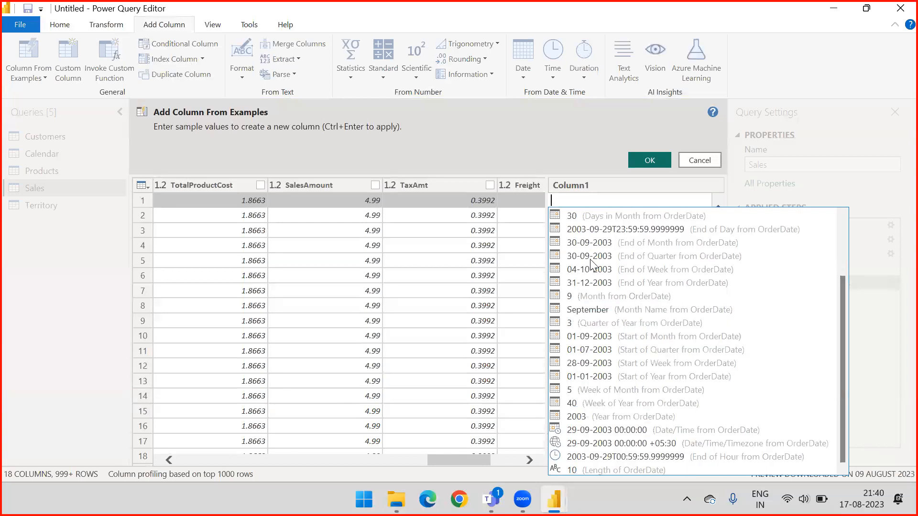
{"action": "type", "text": "2003"}
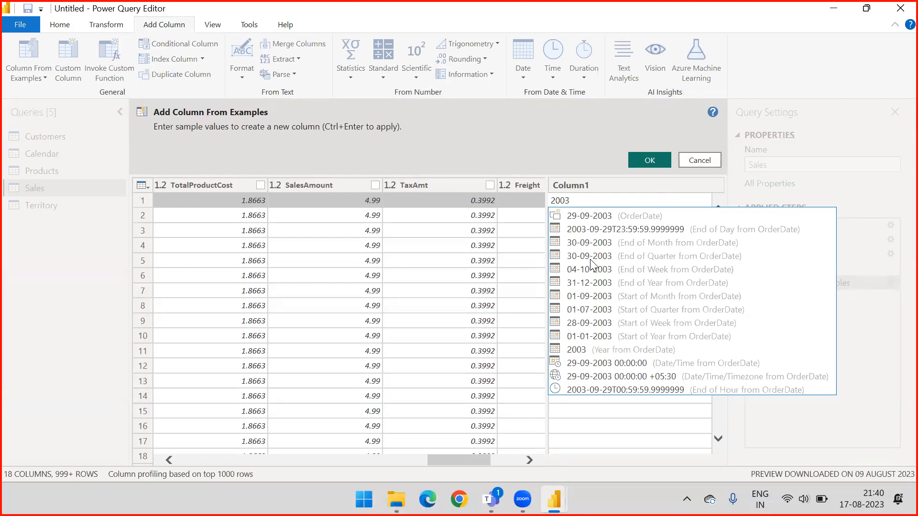
{"action": "key", "text": "Return"}
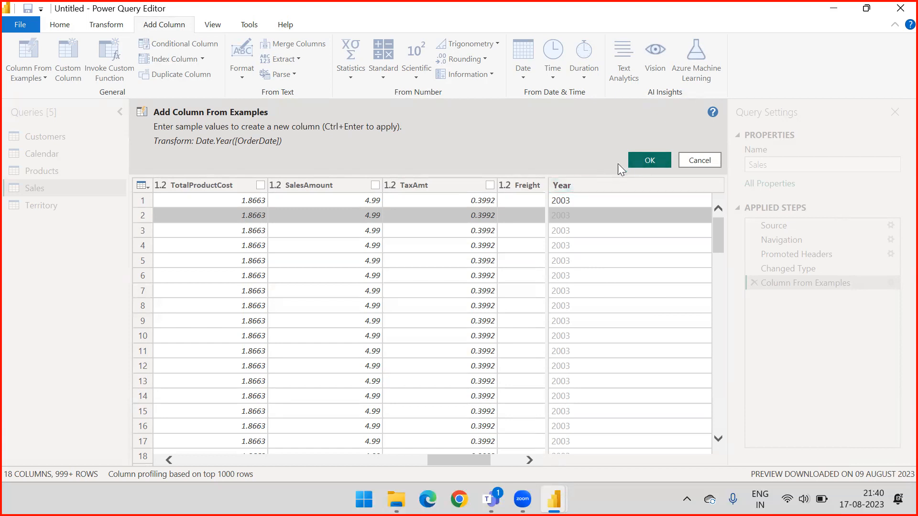
{"action": "left_click", "coordinate": [640, 160]}
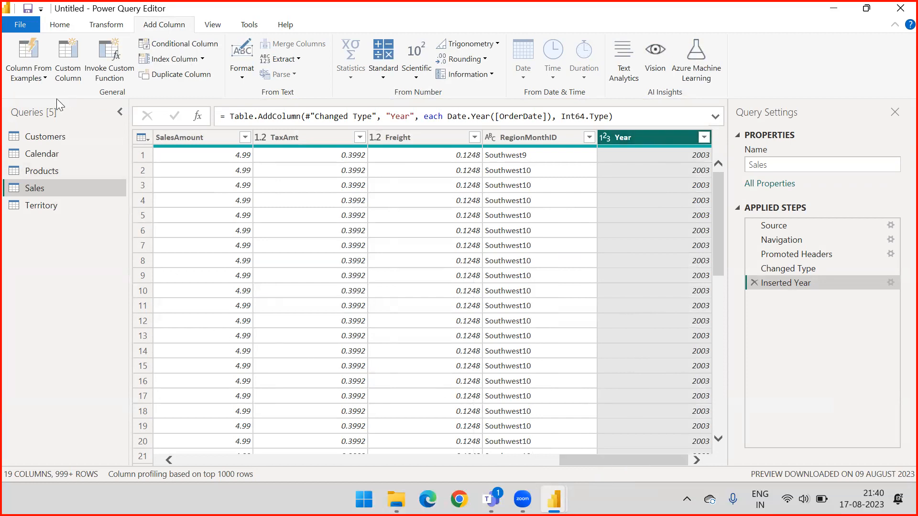
{"action": "left_click", "coordinate": [62, 74]}
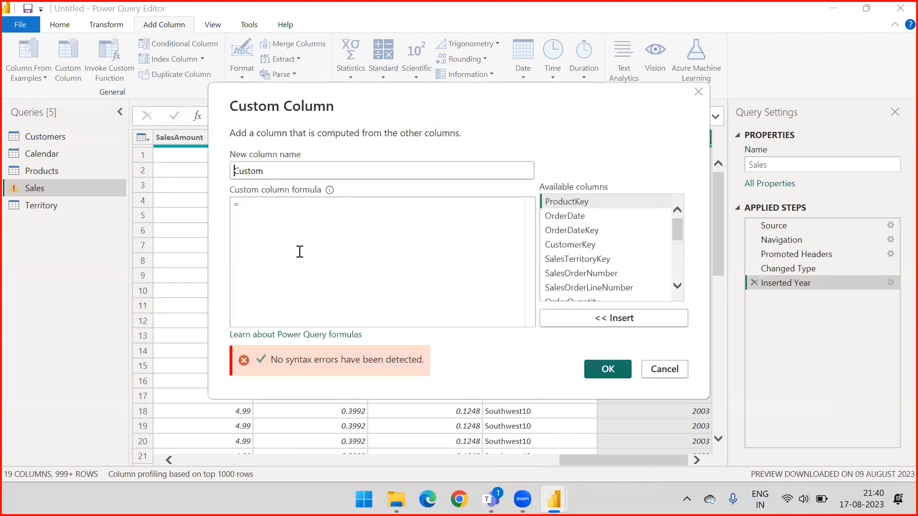
{"action": "key", "text": "ctrl+a"}
{"action": "left_click", "coordinate": [669, 371]}
Examine the TotalProductCost, SalesAmount, TaxAmt and Freight columns of the Sales query as inputs for a profit calculation.
{"action": "left_click_drag", "start_coordinate": [594, 460], "coordinate": [554, 458]}
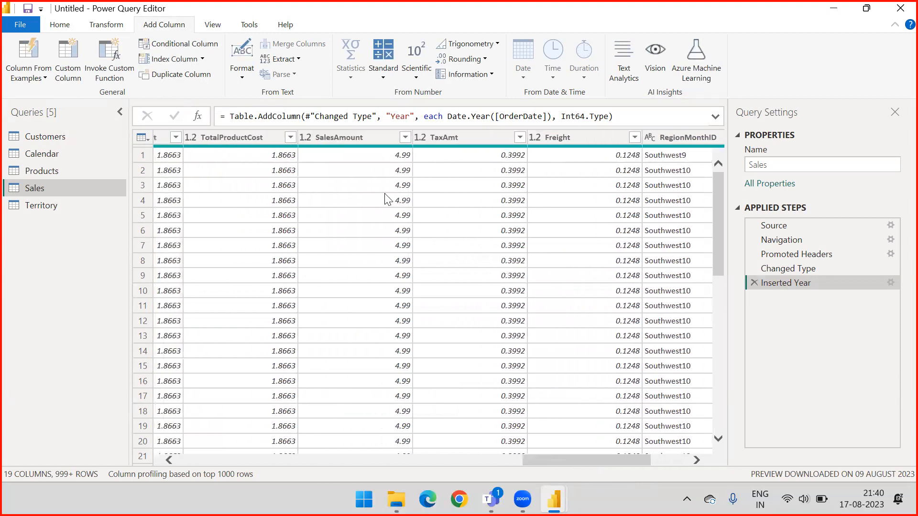
{"action": "left_click", "coordinate": [364, 141]}
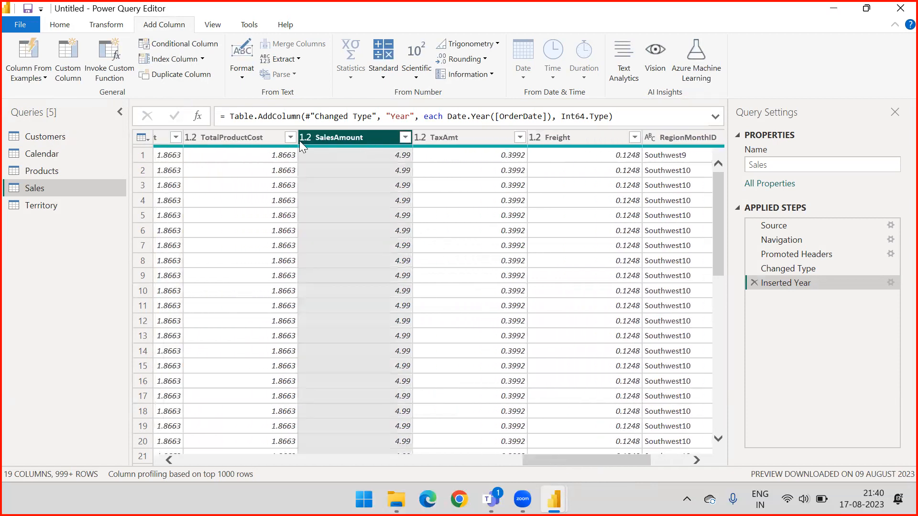
{"action": "left_click", "coordinate": [225, 139]}
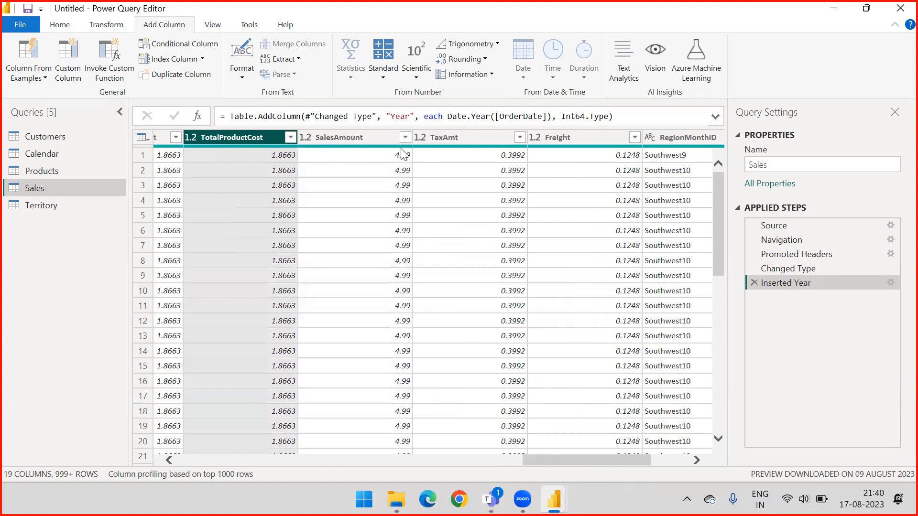
{"action": "left_click", "coordinate": [453, 137]}
{"action": "left_click", "coordinate": [557, 139]}
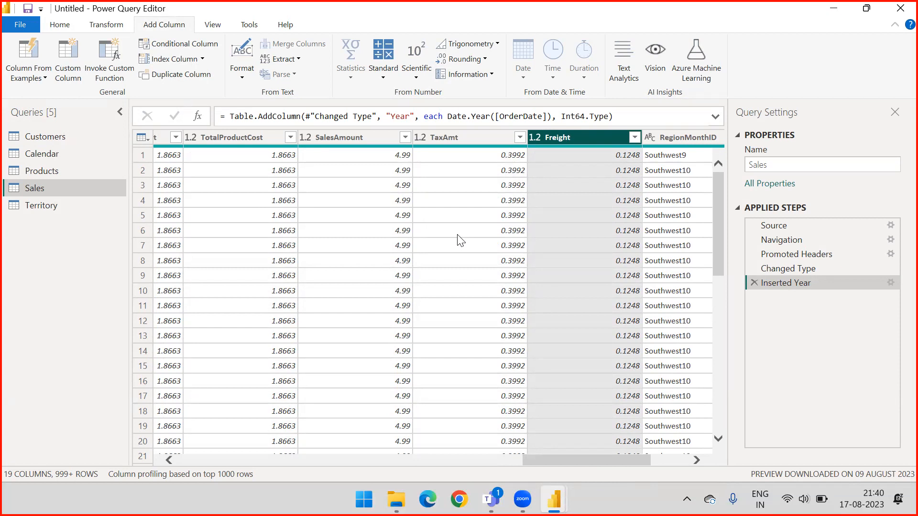
{"action": "left_click", "coordinate": [356, 138]}
{"action": "left_click", "coordinate": [262, 137]}
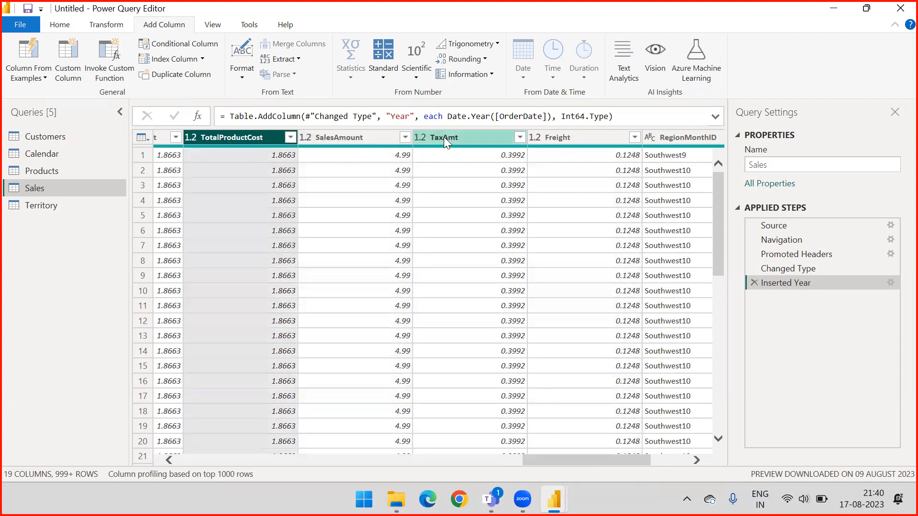
{"action": "left_click", "coordinate": [440, 138]}
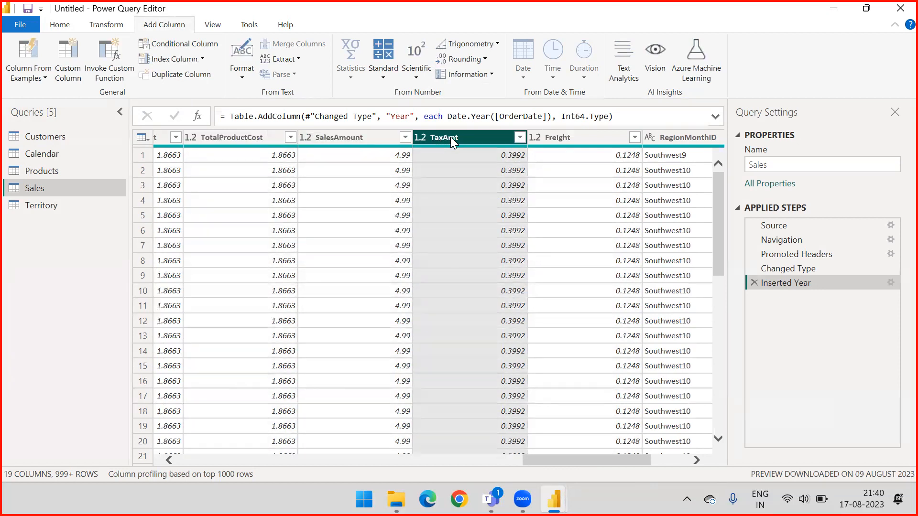
{"action": "left_click_drag", "start_coordinate": [553, 462], "coordinate": [613, 457]}
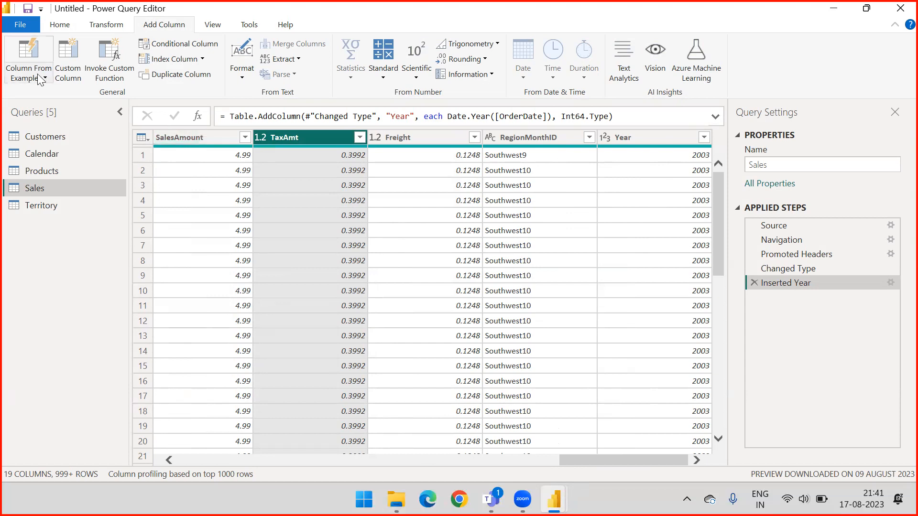
Start a custom column in the Sales query and name it Custom Profit.
{"action": "left_click", "coordinate": [75, 79]}
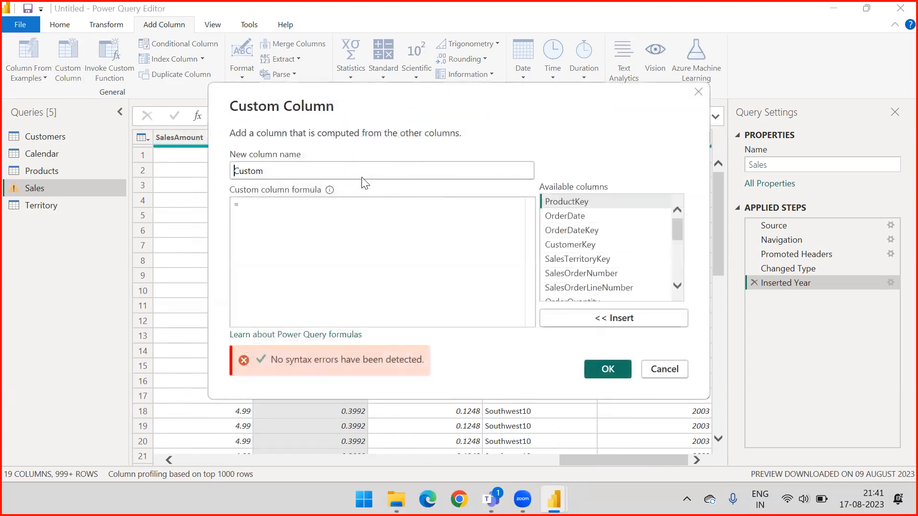
{"action": "left_click", "coordinate": [342, 168]}
{"action": "type", "text": "Prof"}
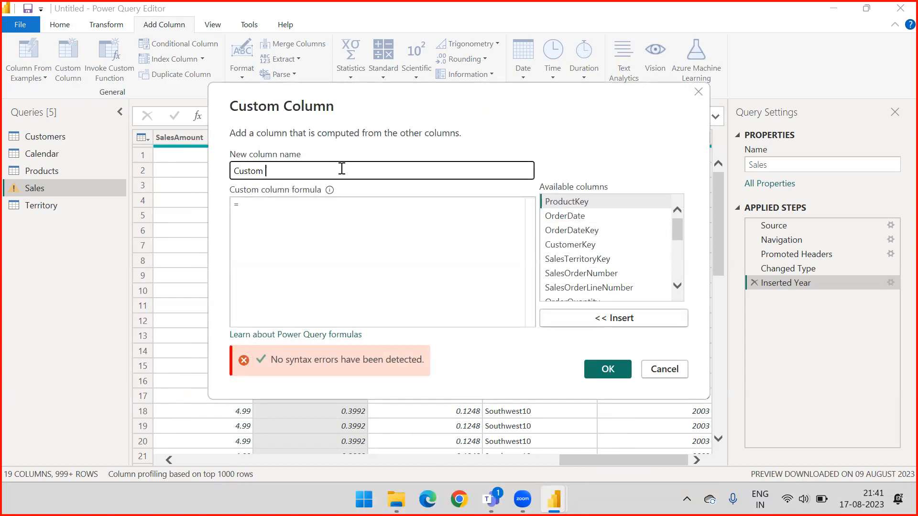
{"action": "type", "text": "it"}
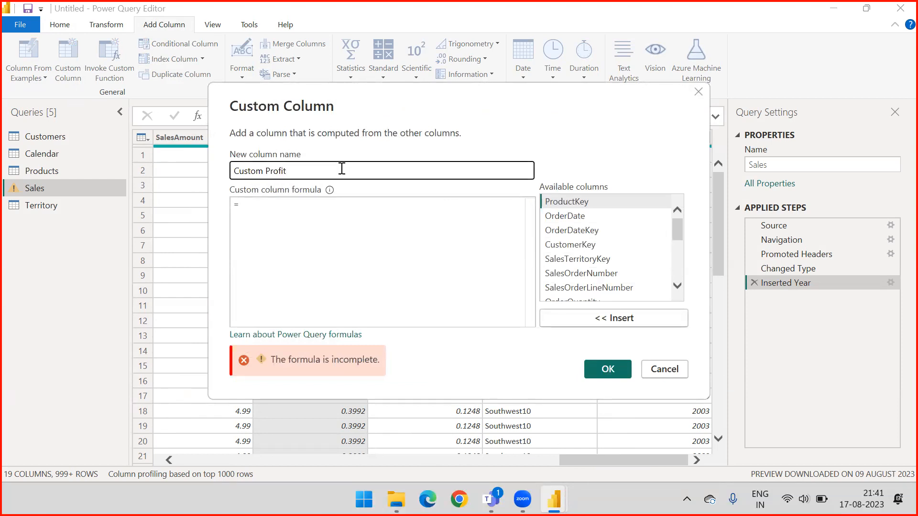
Build the Custom Profit formula as [SalesAmount] - [TotalProductCost] using the available columns.
{"action": "left_click", "coordinate": [304, 206]}
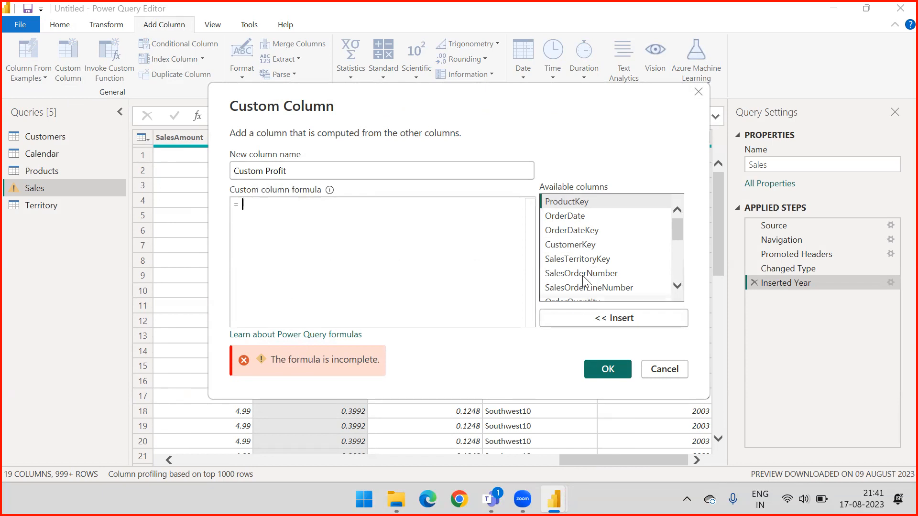
{"action": "left_click_drag", "start_coordinate": [677, 223], "coordinate": [680, 249]}
{"action": "left_click", "coordinate": [596, 282]}
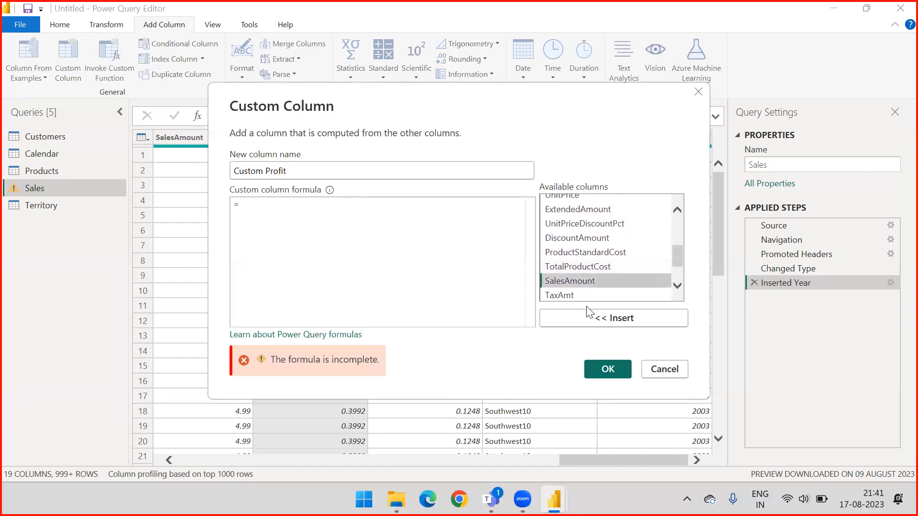
{"action": "left_click", "coordinate": [589, 319]}
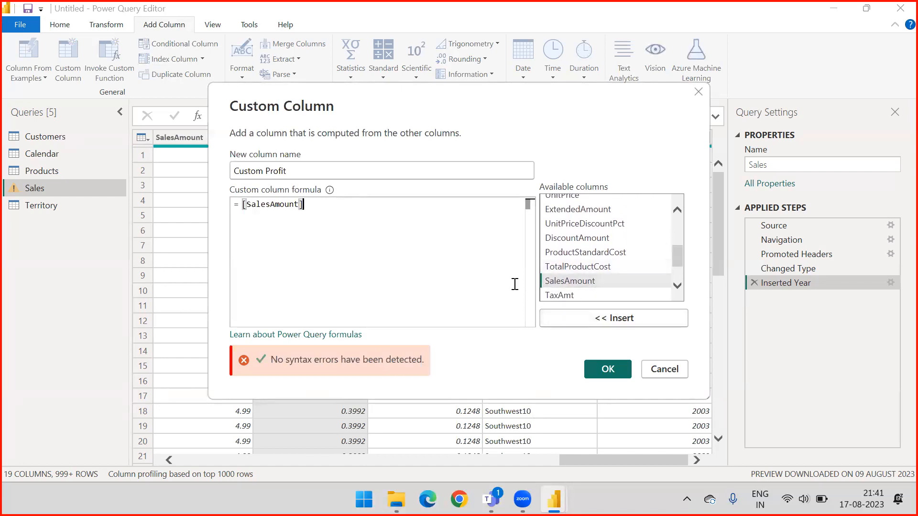
{"action": "type", "text": "-"}
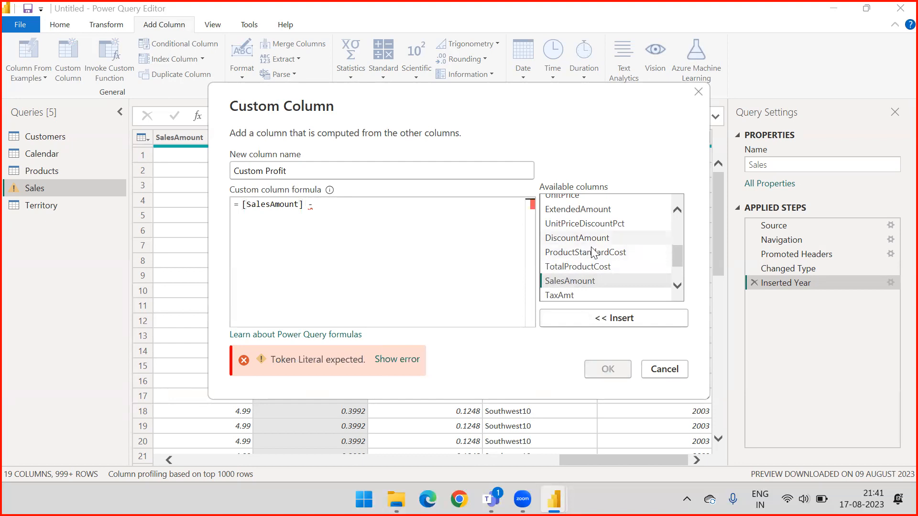
{"action": "left_click", "coordinate": [591, 269]}
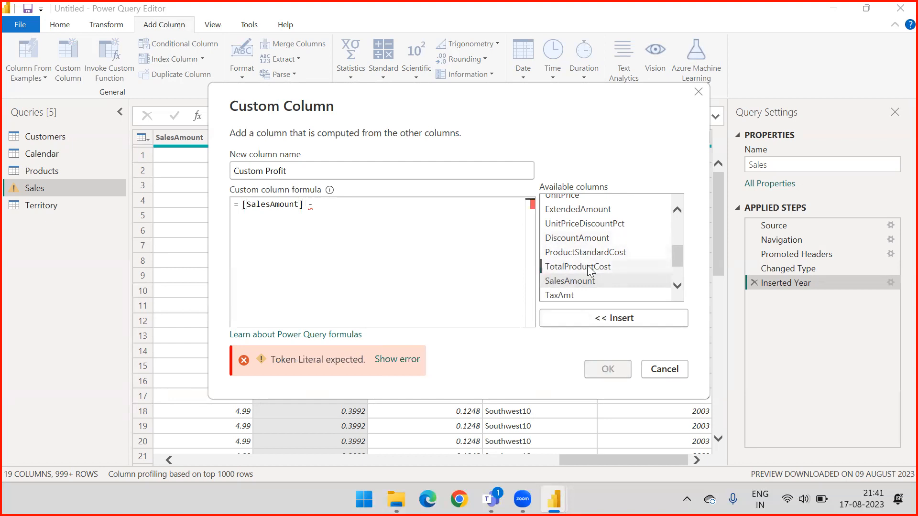
{"action": "left_click", "coordinate": [598, 317]}
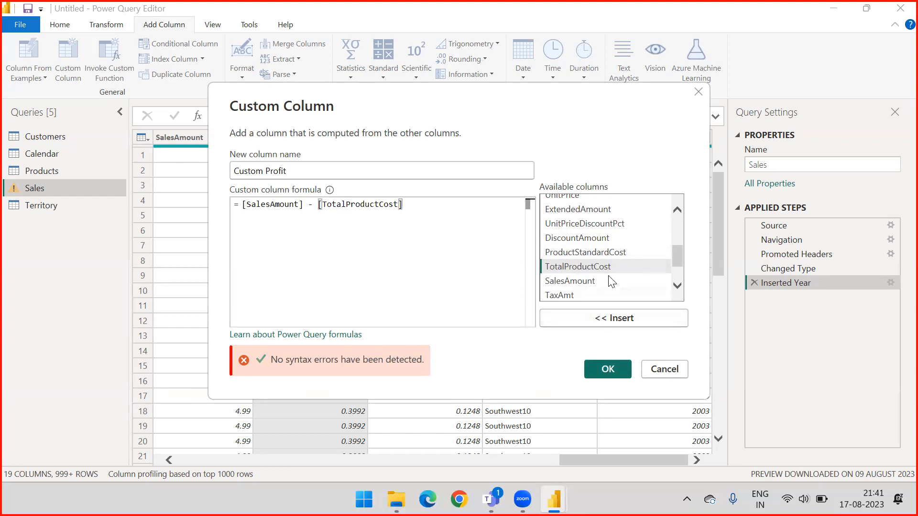
Subtract [TaxAmt] as well in the Custom Profit formula and add the column to the Sales query.
{"action": "scroll", "coordinate": [588, 293], "scroll_direction": "down", "scroll_amount": 1}
{"action": "left_click", "coordinate": [588, 294]}
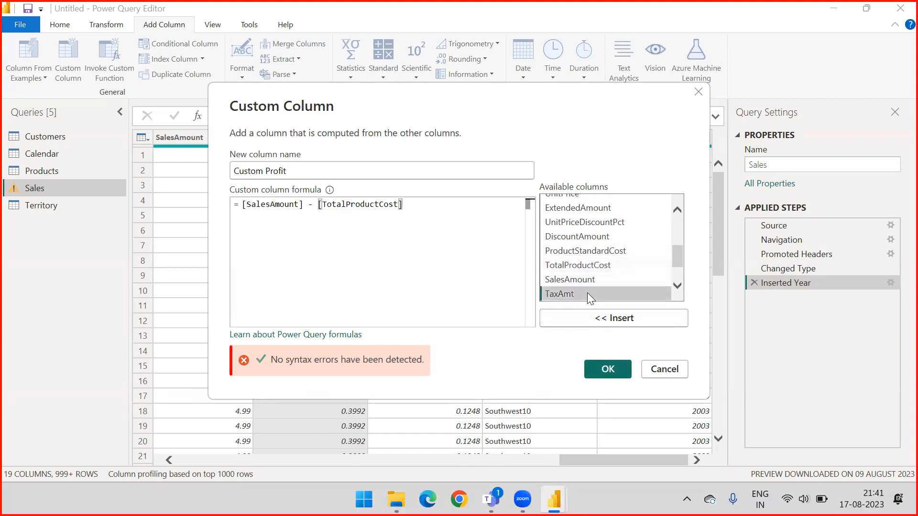
{"action": "left_click", "coordinate": [504, 208]}
{"action": "type", "text": "-"}
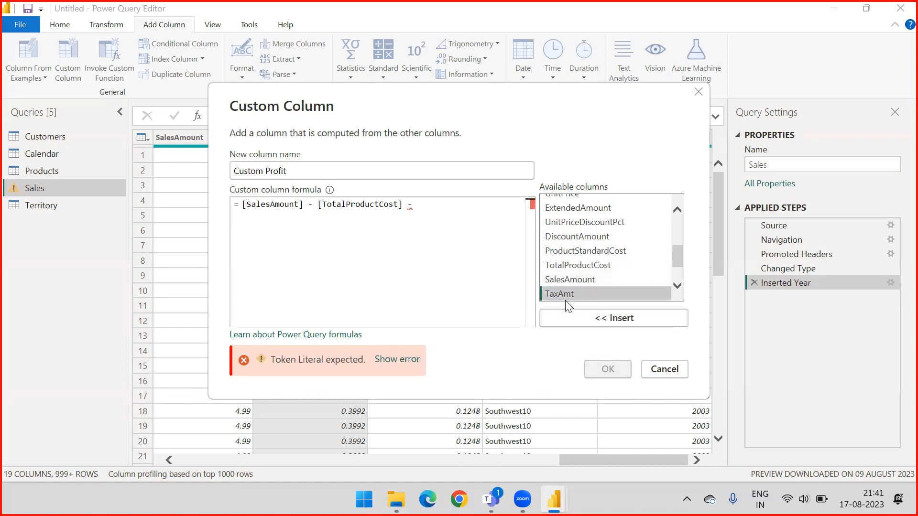
{"action": "left_click", "coordinate": [592, 317]}
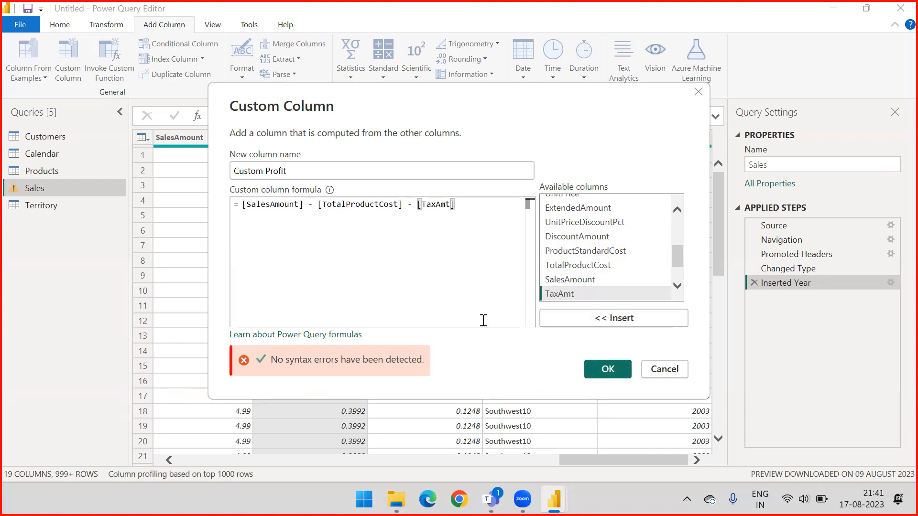
{"action": "left_click", "coordinate": [607, 371]}
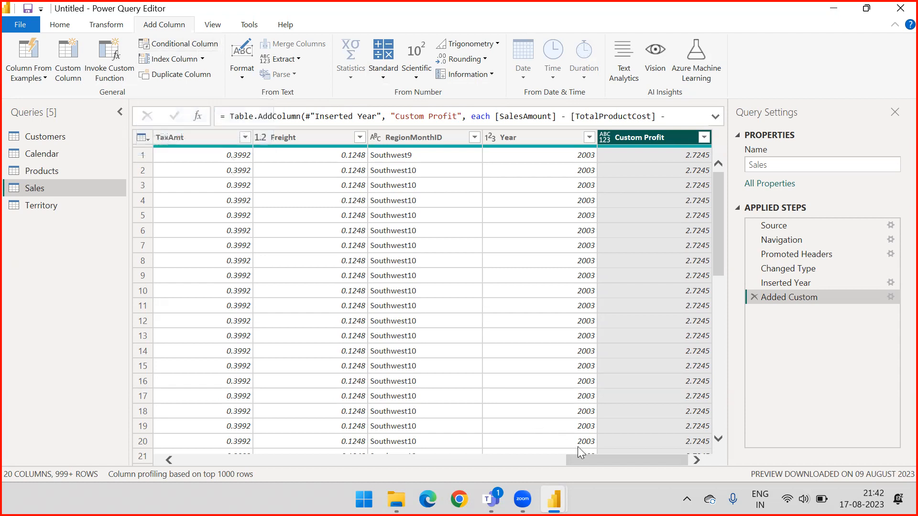
Examine the full list of distinct values in the SalesAmount column without applying a filter.
{"action": "left_click_drag", "start_coordinate": [589, 457], "coordinate": [523, 457]}
{"action": "left_click", "coordinate": [397, 139]}
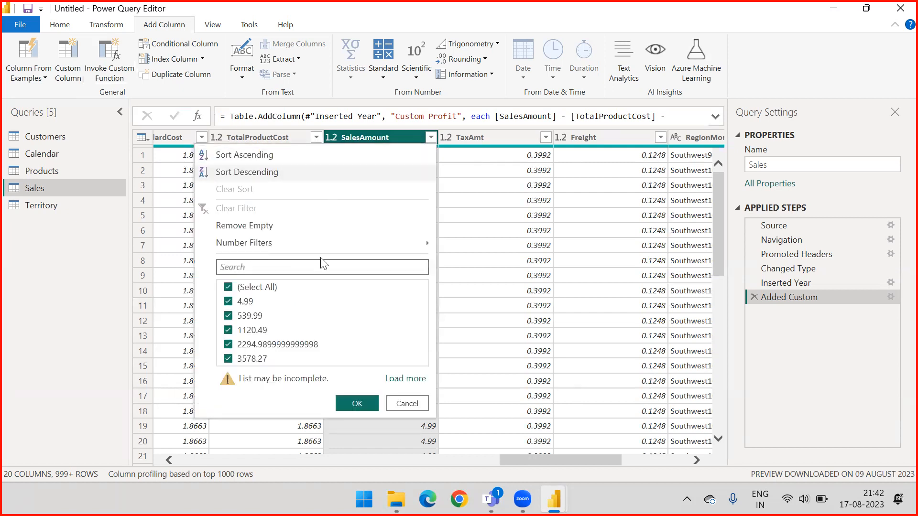
{"action": "left_click", "coordinate": [389, 378]}
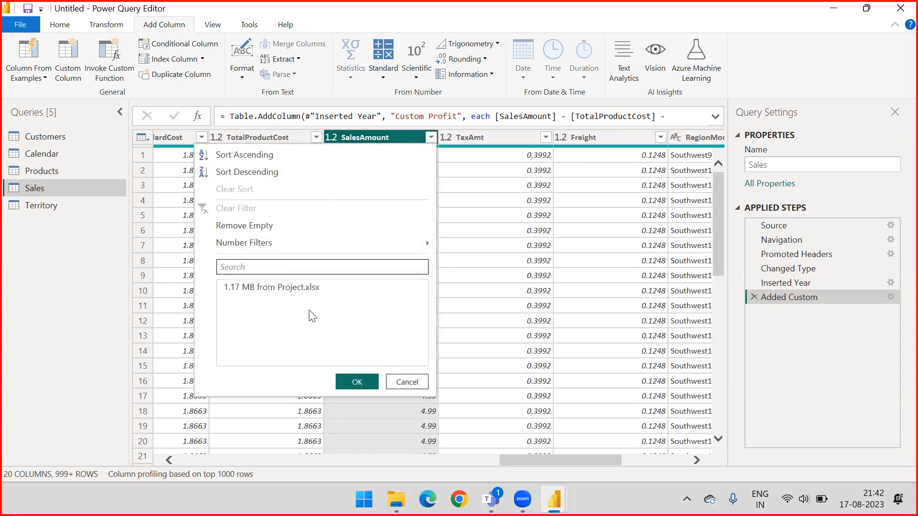
{"action": "scroll", "coordinate": [306, 306], "scroll_direction": "down", "scroll_amount": 8}
{"action": "scroll", "coordinate": [306, 330], "scroll_direction": "down", "scroll_amount": 5}
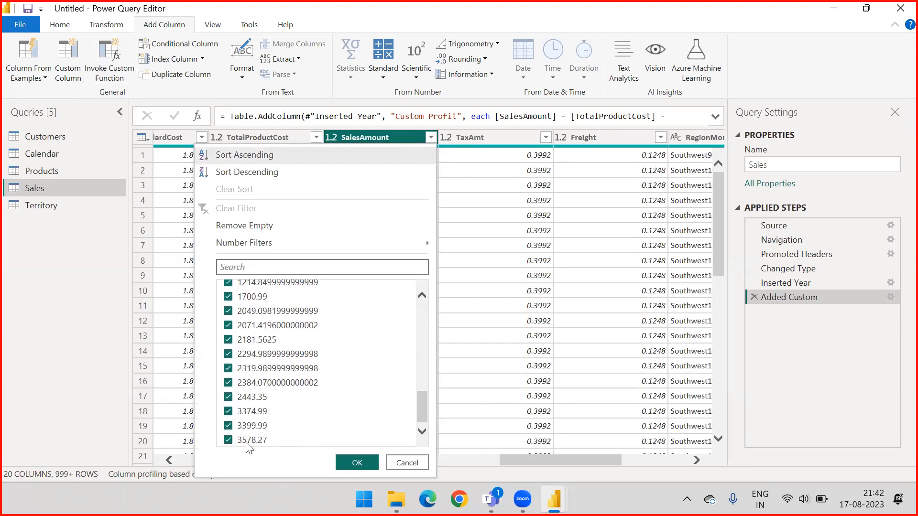
{"action": "left_click", "coordinate": [410, 463]}
{"action": "left_click_drag", "start_coordinate": [547, 463], "coordinate": [631, 463]}
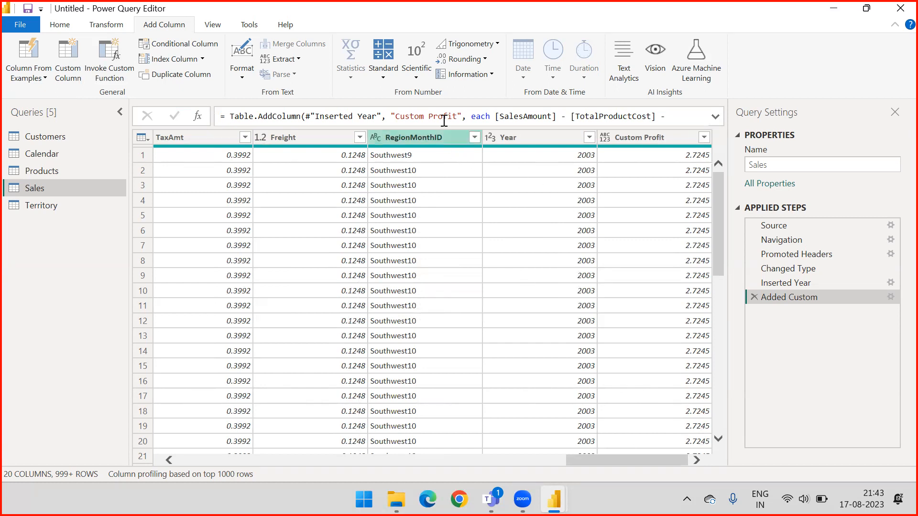
Start a conditional column in the Sales query and name it SalesTag.
{"action": "left_click", "coordinate": [172, 44]}
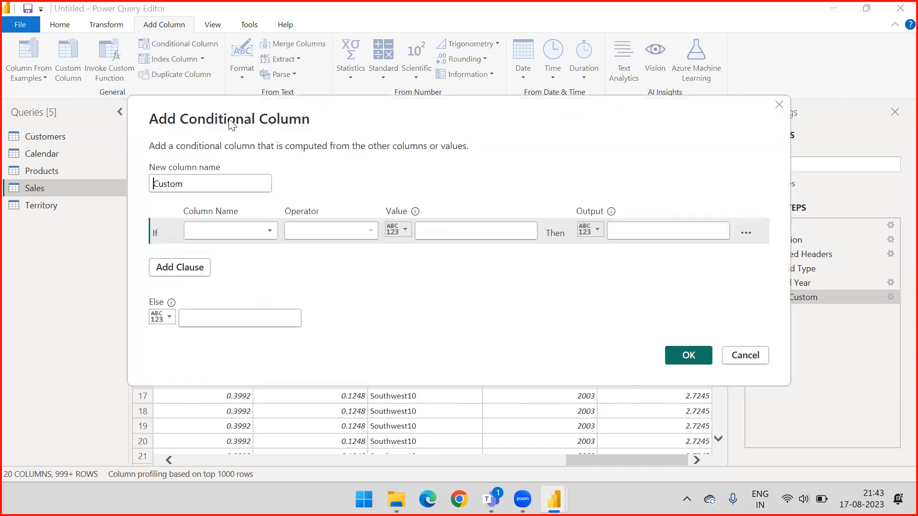
{"action": "left_click_drag", "start_coordinate": [191, 183], "coordinate": [138, 184]}
{"action": "type", "text": "SalesTag"}
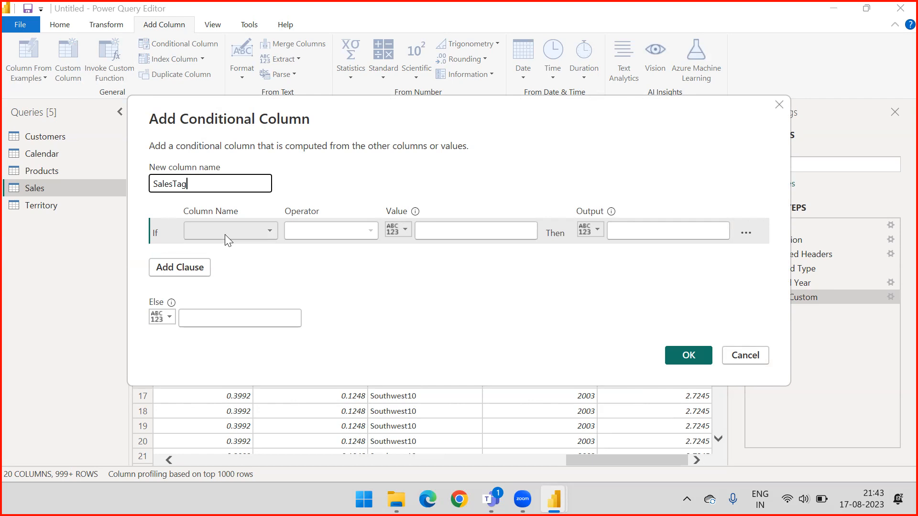
Base the SalesTag condition on the SalesAmount column with the operator "is greater than or equal to".
{"action": "left_click", "coordinate": [256, 232]}
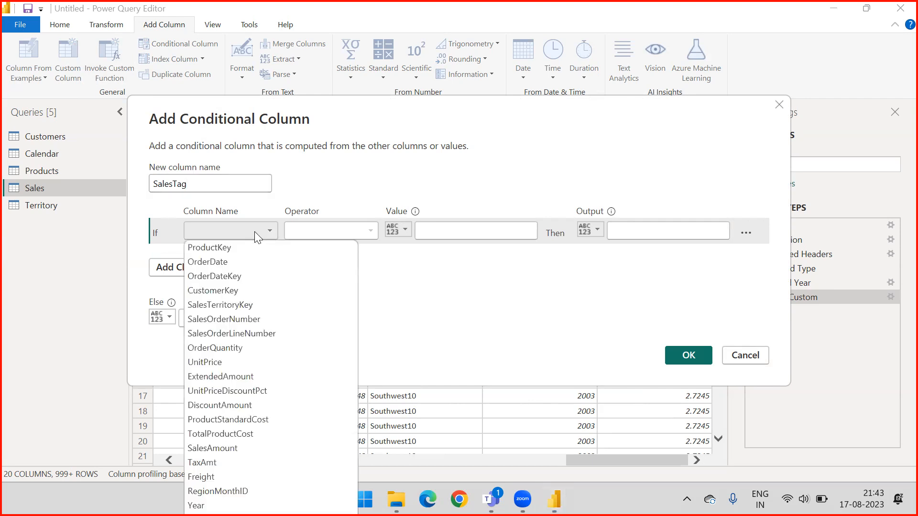
{"action": "left_click", "coordinate": [224, 447]}
{"action": "left_click", "coordinate": [343, 231]}
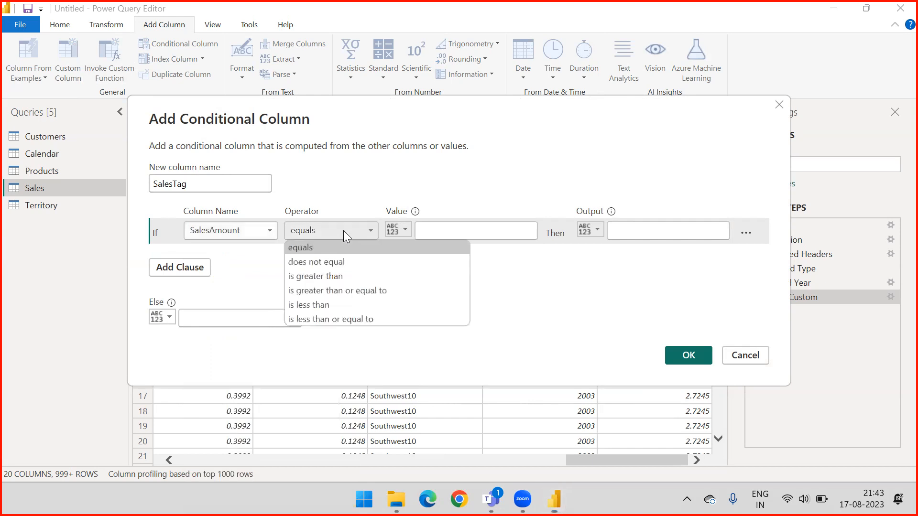
{"action": "left_click", "coordinate": [331, 196]}
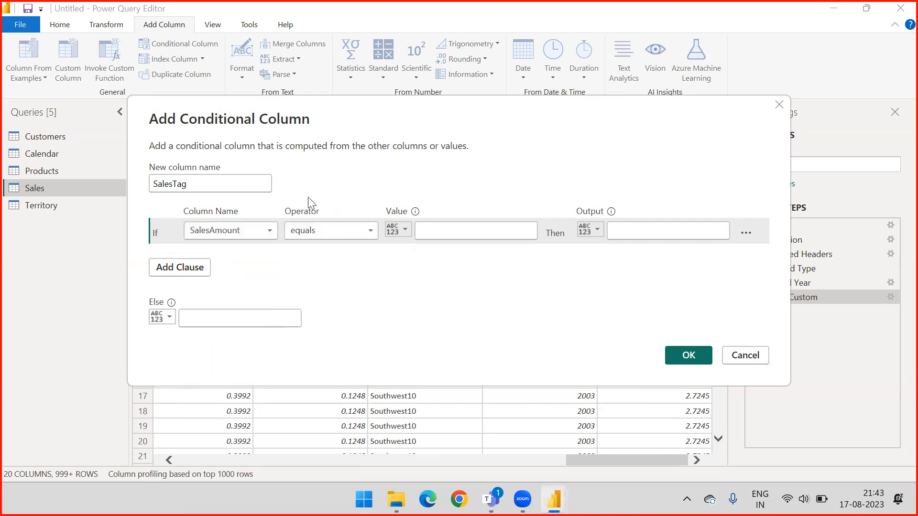
{"action": "left_click", "coordinate": [259, 233]}
{"action": "left_click", "coordinate": [275, 221]}
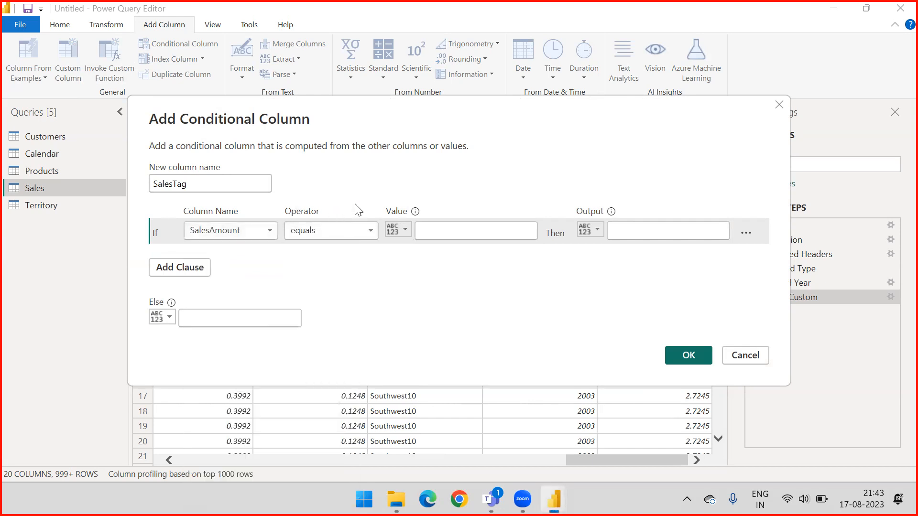
{"action": "left_click", "coordinate": [350, 227]}
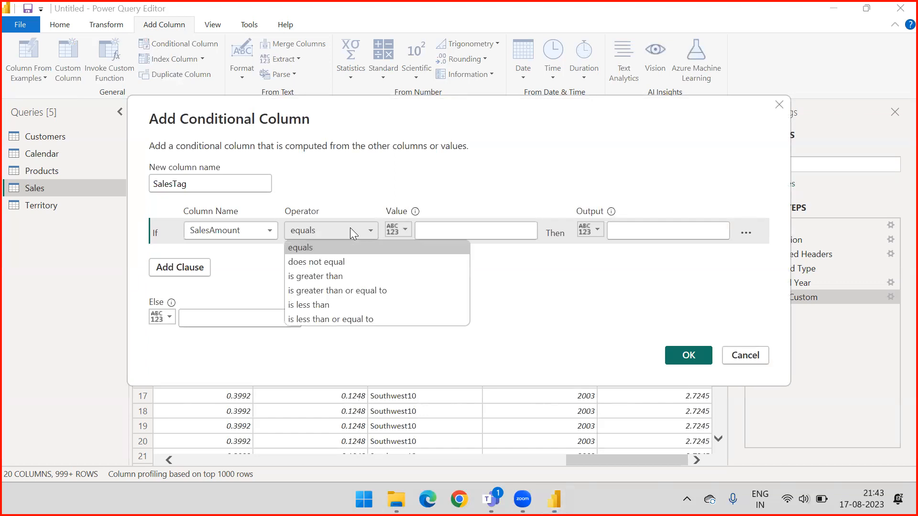
{"action": "left_click", "coordinate": [336, 291]}
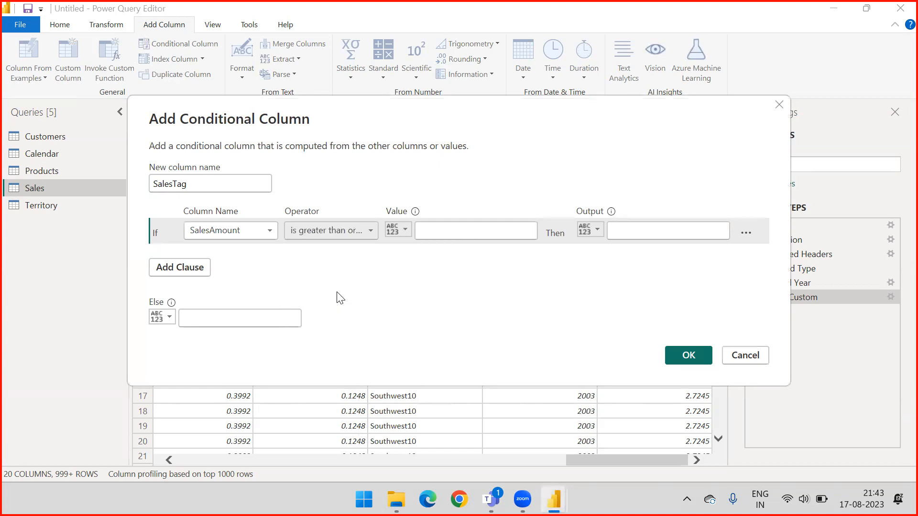
Set the comparison value of the SalesAmount condition to 3000.
{"action": "left_click", "coordinate": [444, 228]}
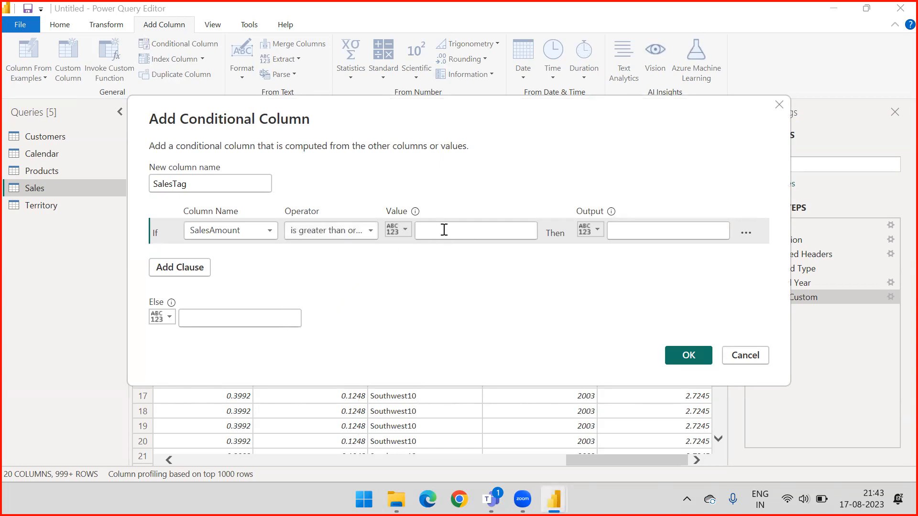
{"action": "type", "text": "30000"}
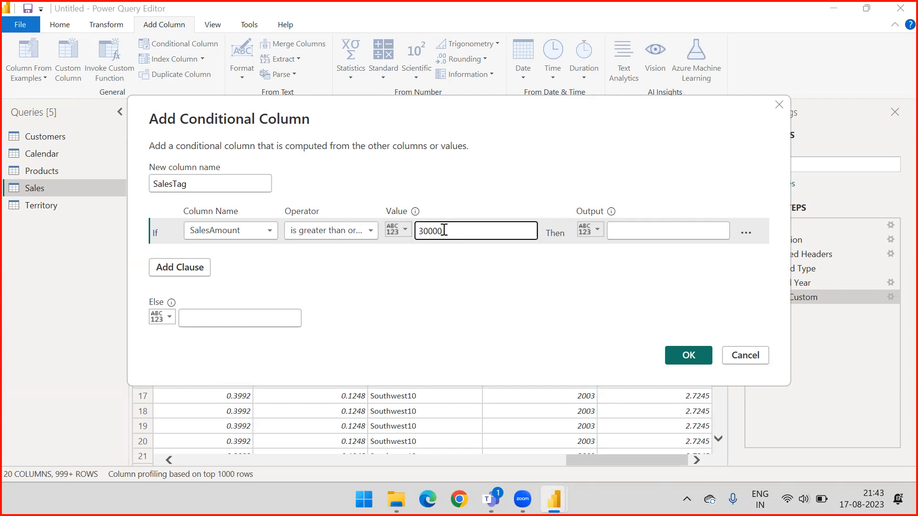
{"action": "key", "text": "BackSpace"}
{"action": "left_click", "coordinate": [399, 230]}
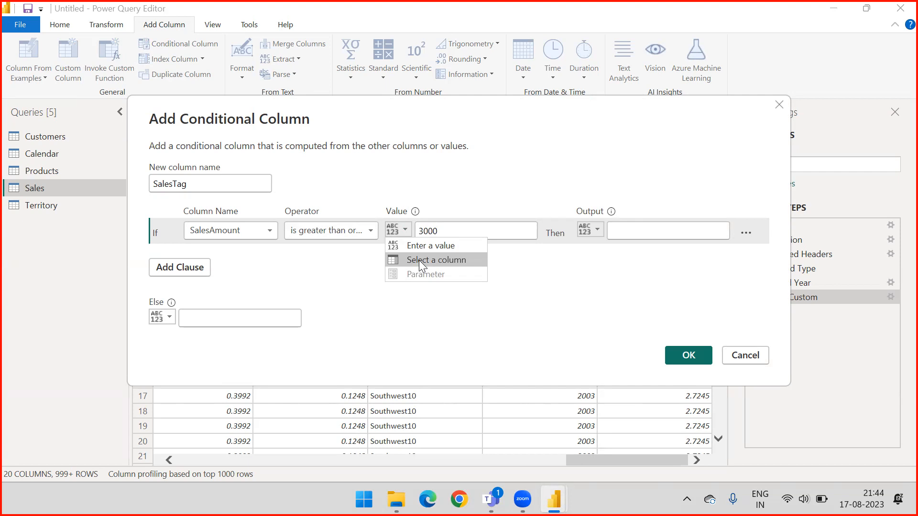
{"action": "left_click", "coordinate": [516, 268]}
{"action": "double_click", "coordinate": [436, 229]}
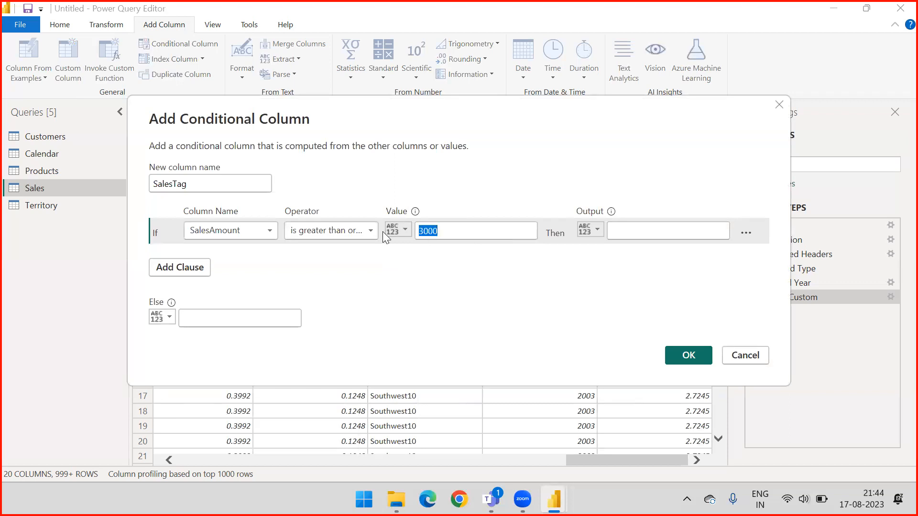
{"action": "left_click", "coordinate": [547, 260]}
Set the output of the SalesAmount condition to High Sales.
{"action": "left_click", "coordinate": [595, 231]}
{"action": "left_click", "coordinate": [637, 232]}
{"action": "left_click", "coordinate": [625, 228]}
{"action": "type", "text": "High Sales"}
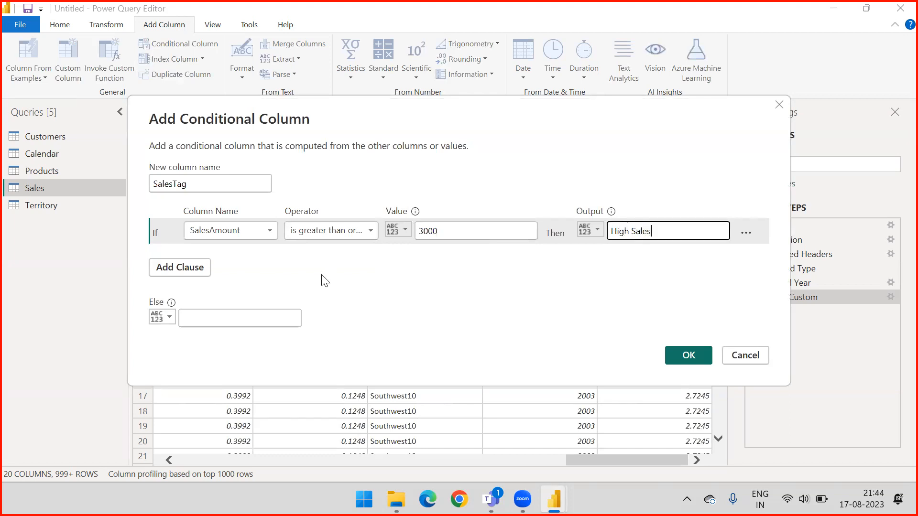
Set the Else output to Low Sales and add the SalesTag column to the Sales query.
{"action": "left_click", "coordinate": [241, 319]}
{"action": "type", "text": "Low"}
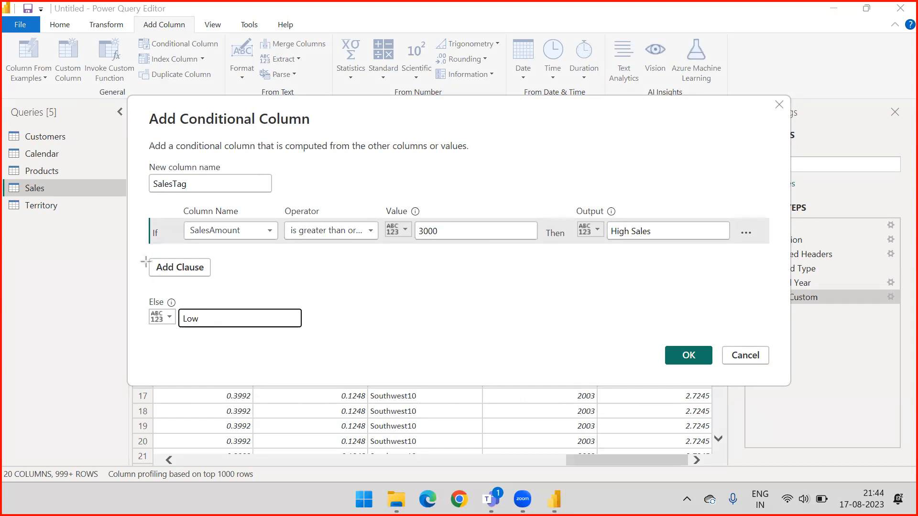
{"action": "left_click_drag", "start_coordinate": [93, 151], "coordinate": [146, 219]}
{"action": "left_click_drag", "start_coordinate": [63, 238], "coordinate": [146, 293]}
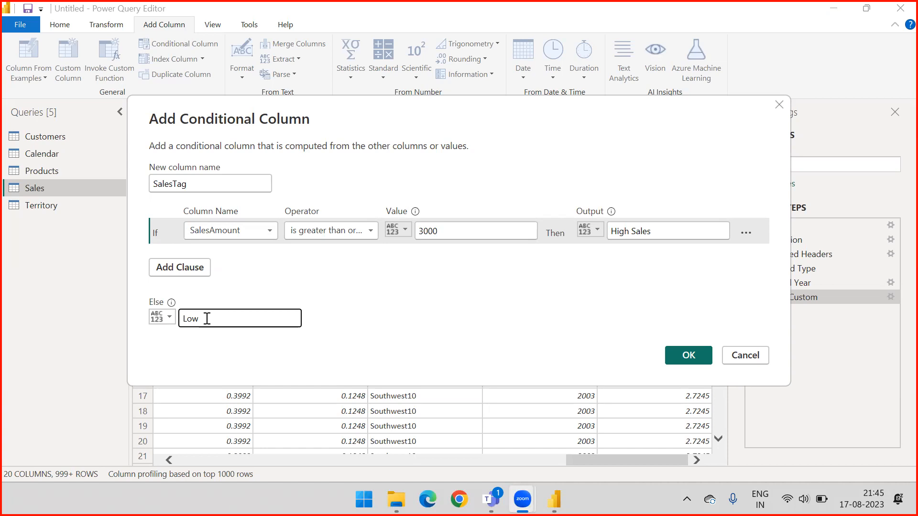
{"action": "left_click", "coordinate": [295, 319]}
{"action": "type", "text": "Sales"}
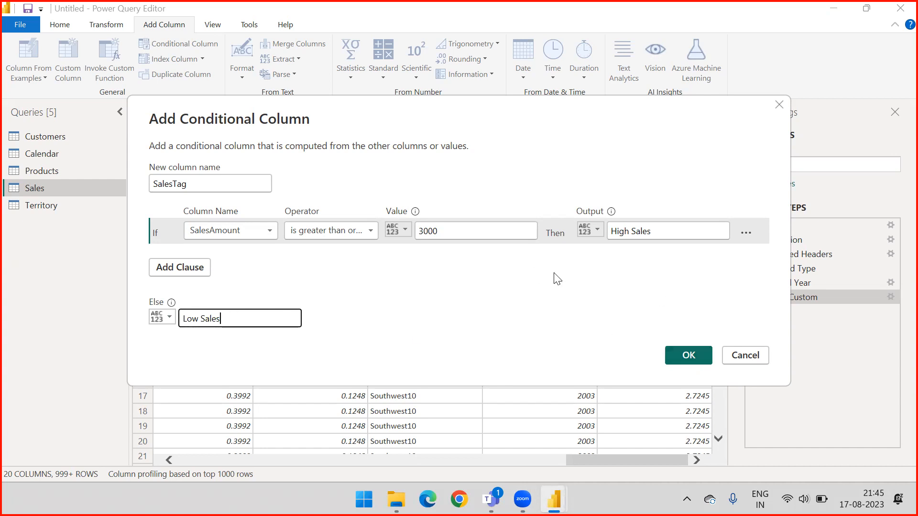
{"action": "left_click", "coordinate": [695, 354]}
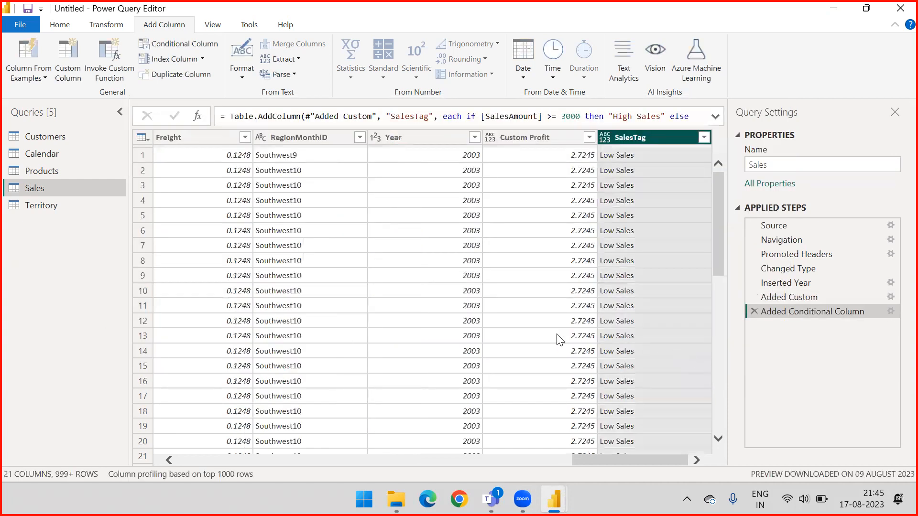
Review the distinct values in the SalesTag column and the if-then-else part of its full formula.
{"action": "left_click", "coordinate": [703, 137]}
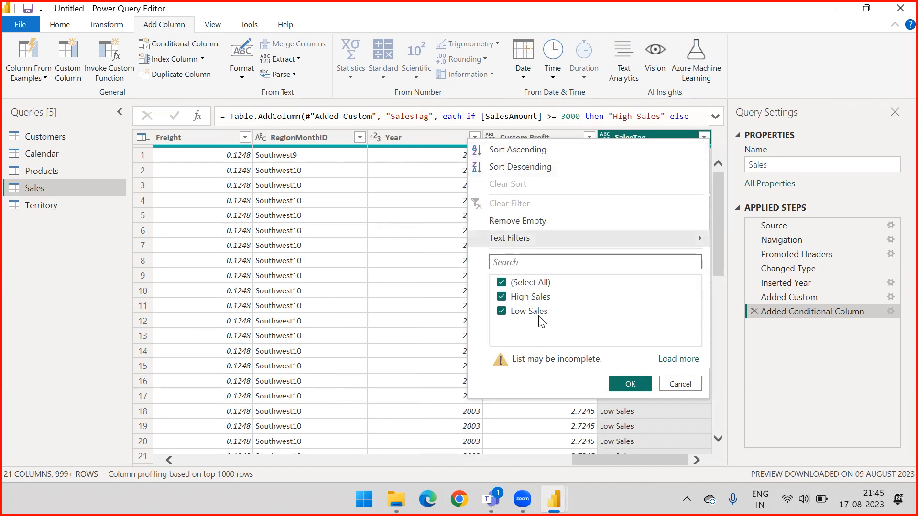
{"action": "left_click", "coordinate": [680, 383]}
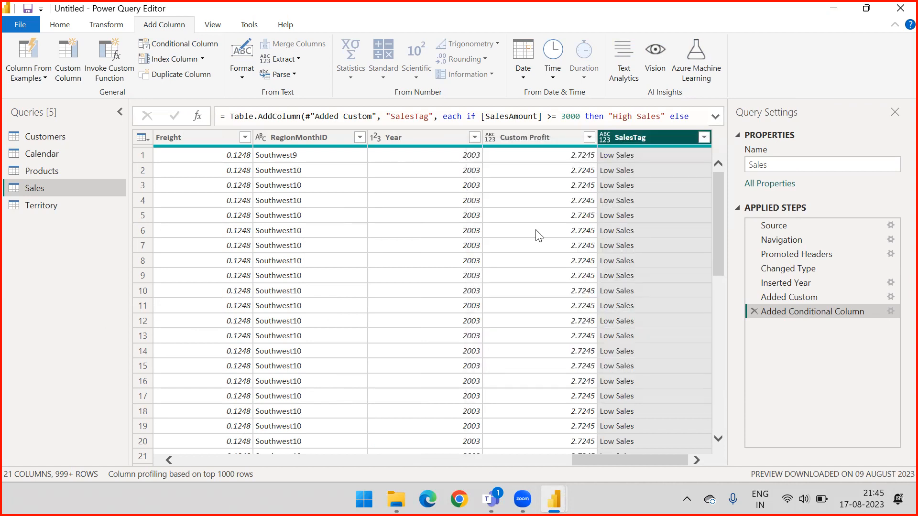
{"action": "left_click", "coordinate": [715, 117]}
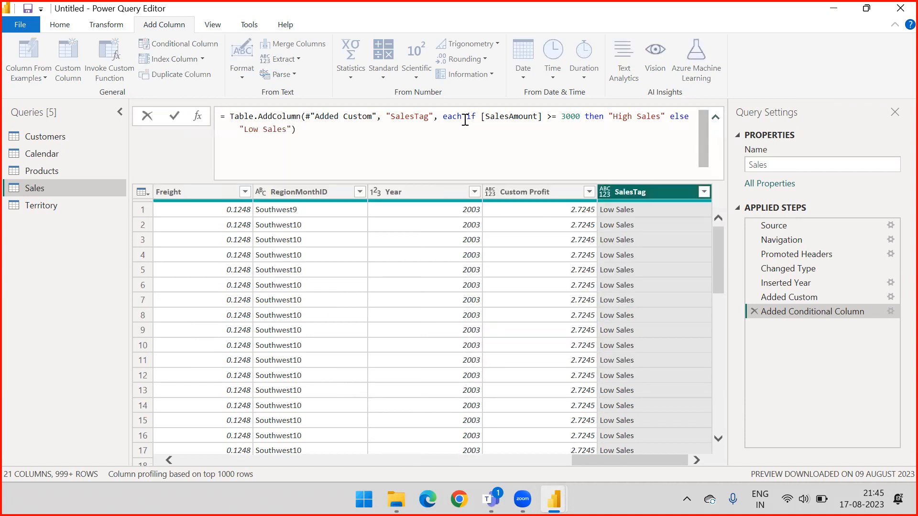
{"action": "left_click_drag", "start_coordinate": [470, 116], "coordinate": [625, 148]}
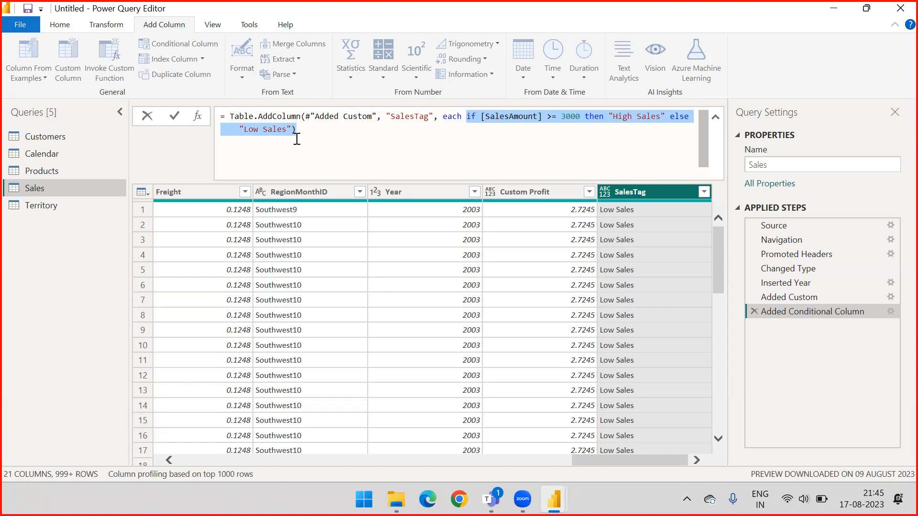
Change the SalesAmount threshold in the SalesTag formula to 2000 and apply the edited formula.
{"action": "left_click", "coordinate": [529, 138]}
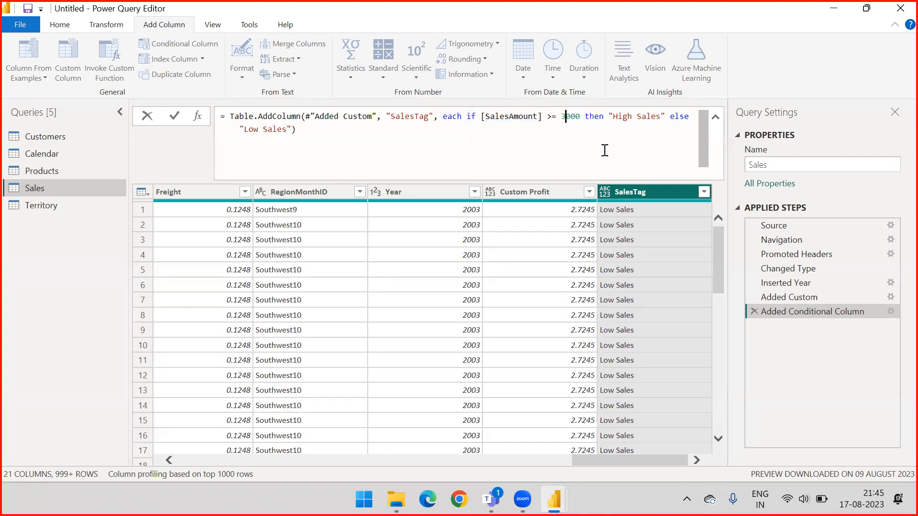
{"action": "key", "text": "BackSpace"}
{"action": "type", "text": "2"}
{"action": "left_click", "coordinate": [367, 133]}
{"action": "key", "text": "Return"}
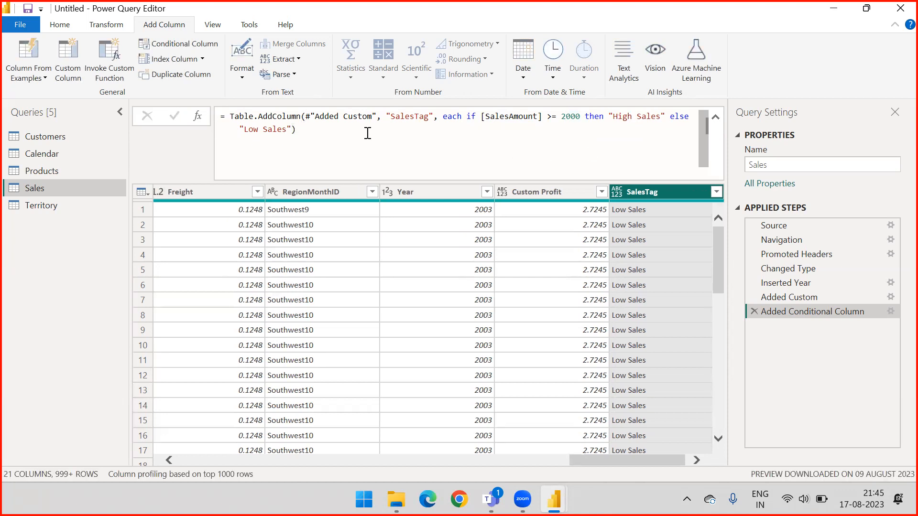
{"action": "left_click", "coordinate": [716, 119]}
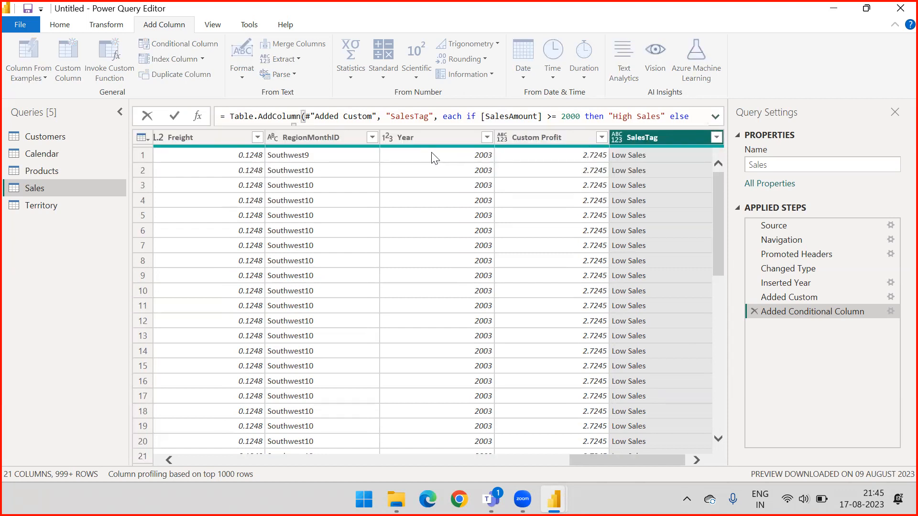
{"action": "left_click", "coordinate": [641, 137]}
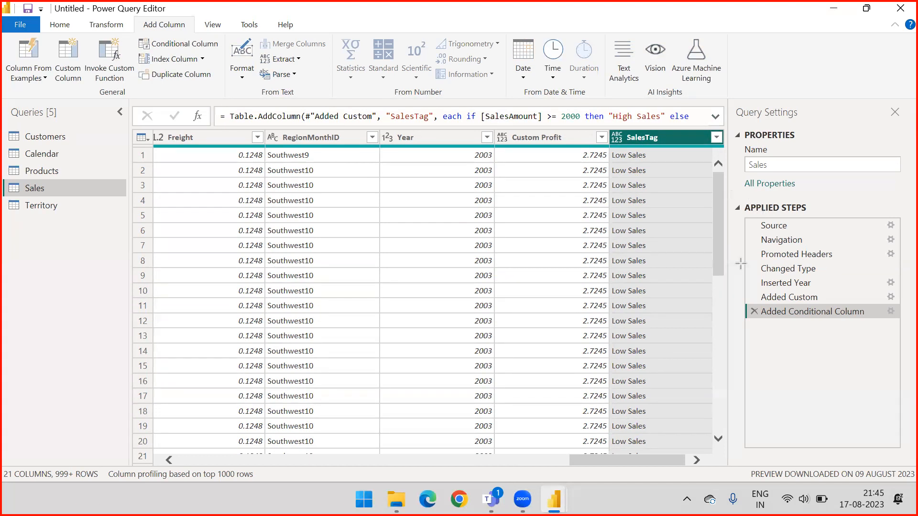
Reopen the settings of the Added Conditional Column step and add an Else If clause to SalesTag.
{"action": "mouse_move", "coordinate": [767, 429]}
{"action": "left_mouse_down"}
{"action": "mouse_move", "coordinate": [835, 378]}
{"action": "mouse_move", "coordinate": [885, 317]}
{"action": "left_mouse_up"}
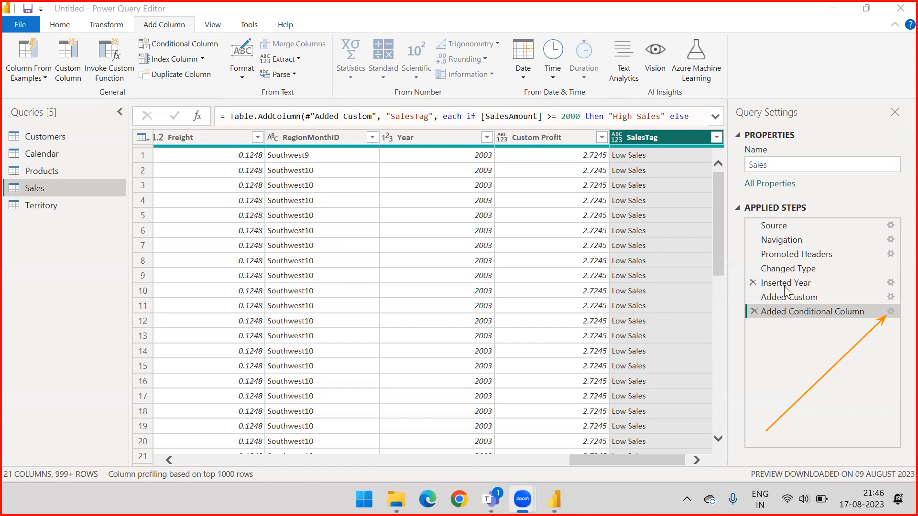
{"action": "left_click", "coordinate": [890, 317]}
{"action": "left_click", "coordinate": [889, 313]}
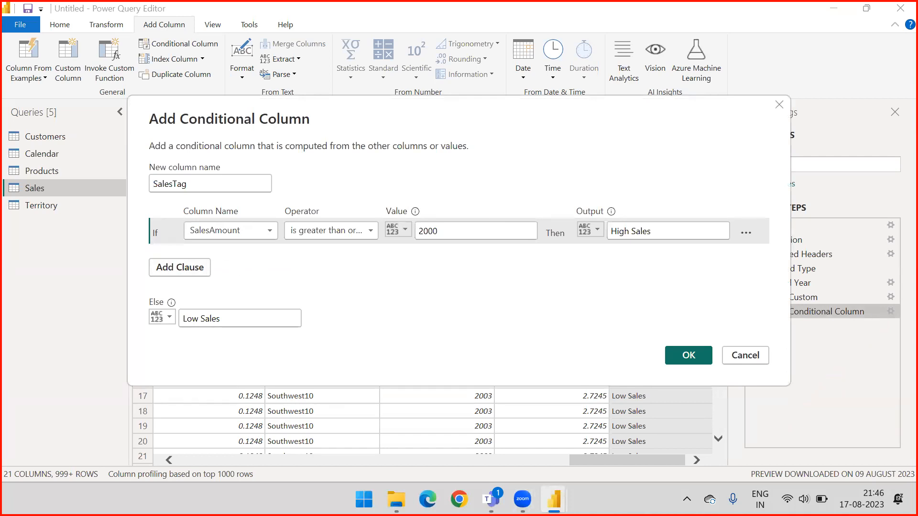
{"action": "left_click_drag", "start_coordinate": [229, 375], "coordinate": [192, 290]}
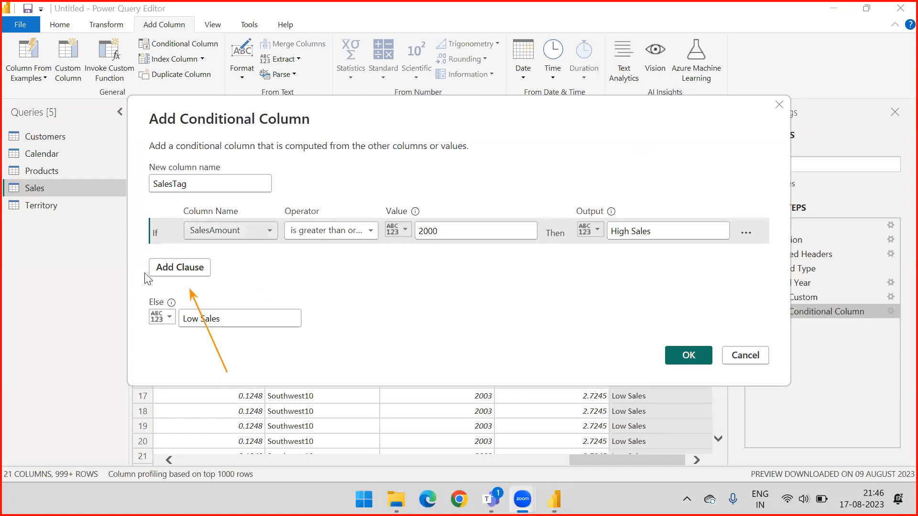
{"action": "left_click", "coordinate": [174, 277]}
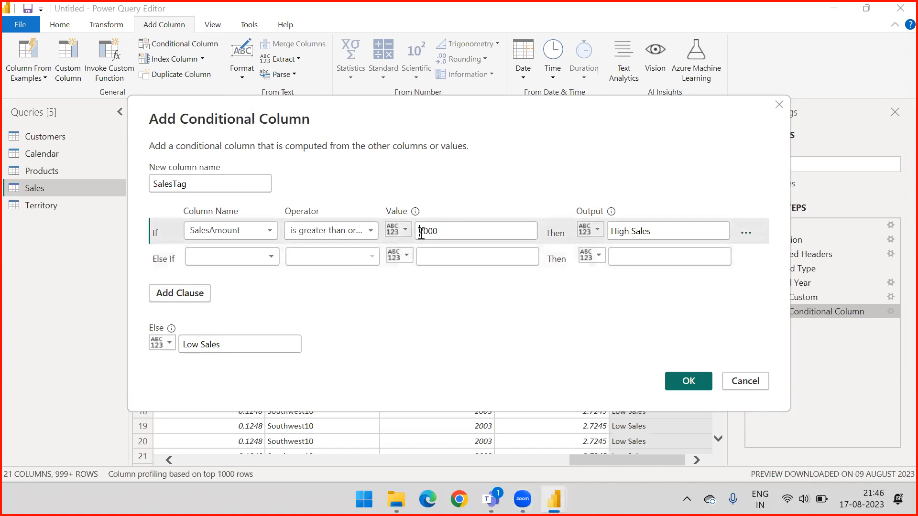
Set the comparison value of the first SalesTag clause to 3000.
{"action": "left_click", "coordinate": [440, 233]}
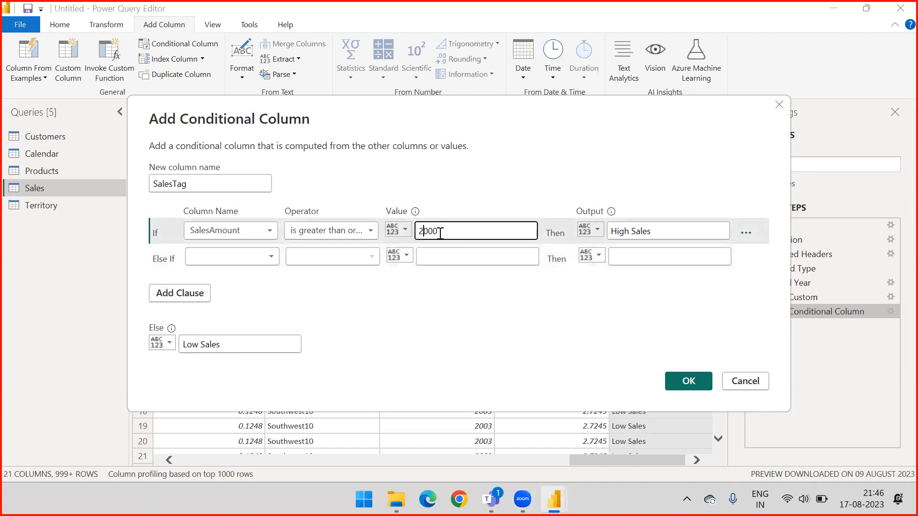
{"action": "key", "text": "BackSpace"}
{"action": "key", "text": "BackSpace"}
{"action": "type", "text": "30"}
{"action": "left_click", "coordinate": [392, 290]}
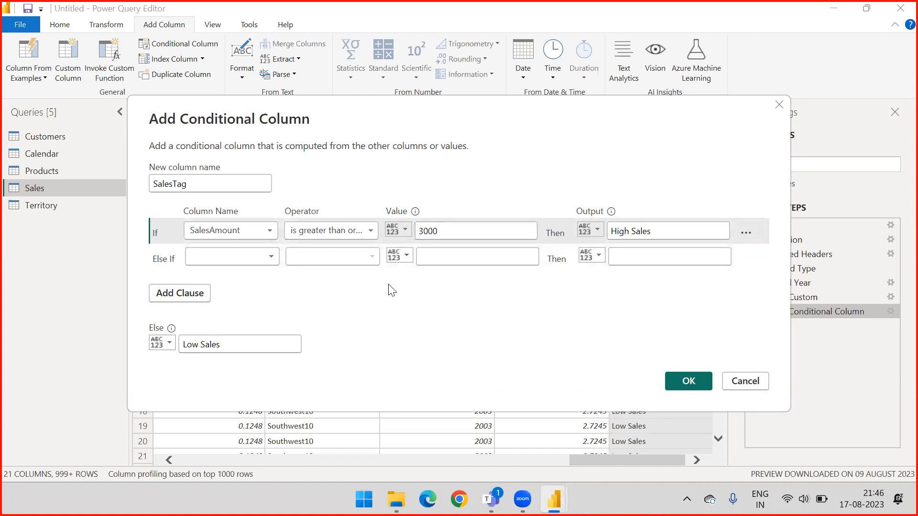
Define the SalesTag Else If clause so SalesAmount greater than or equal to 2000 outputs AVG Sales.
{"action": "left_click", "coordinate": [225, 259]}
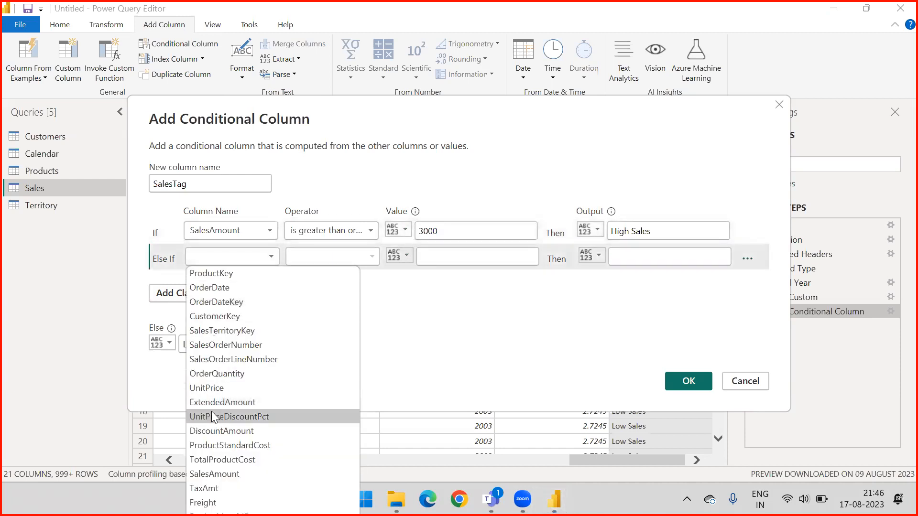
{"action": "left_click", "coordinate": [214, 475]}
{"action": "left_click", "coordinate": [331, 258]}
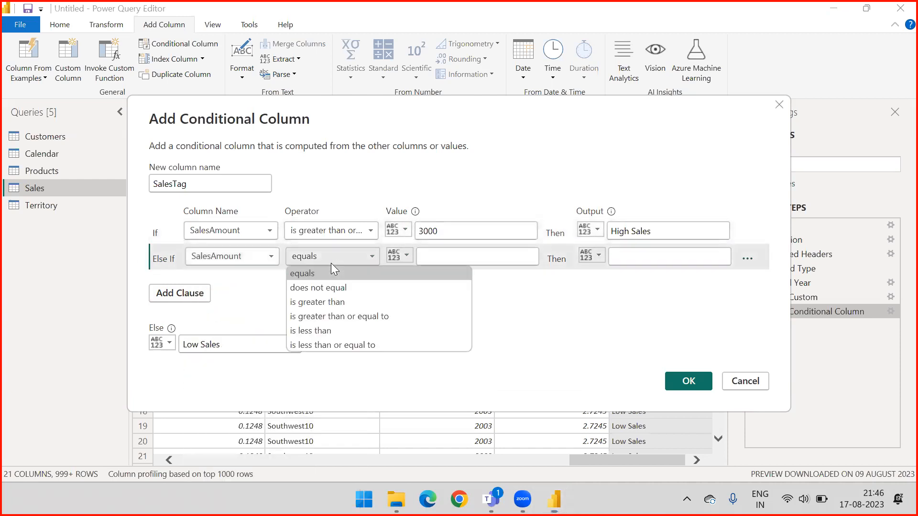
{"action": "left_click", "coordinate": [325, 316]}
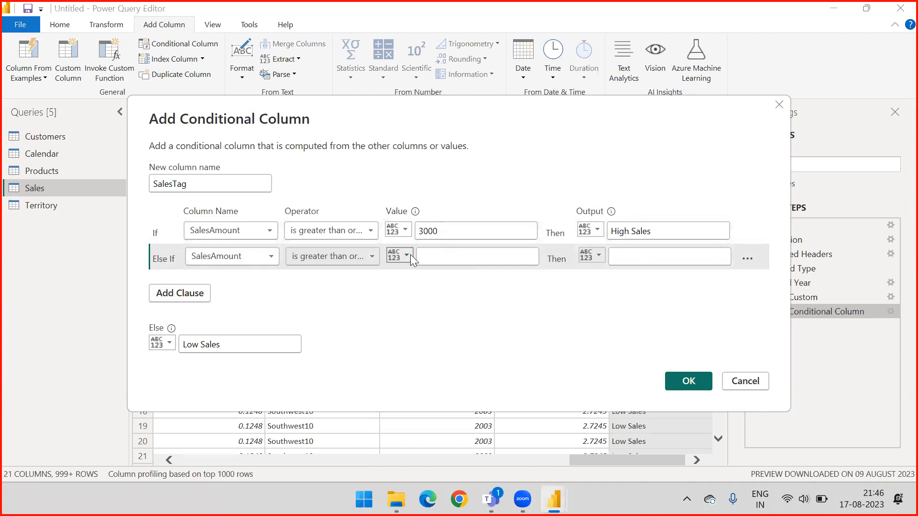
{"action": "left_click", "coordinate": [433, 257]}
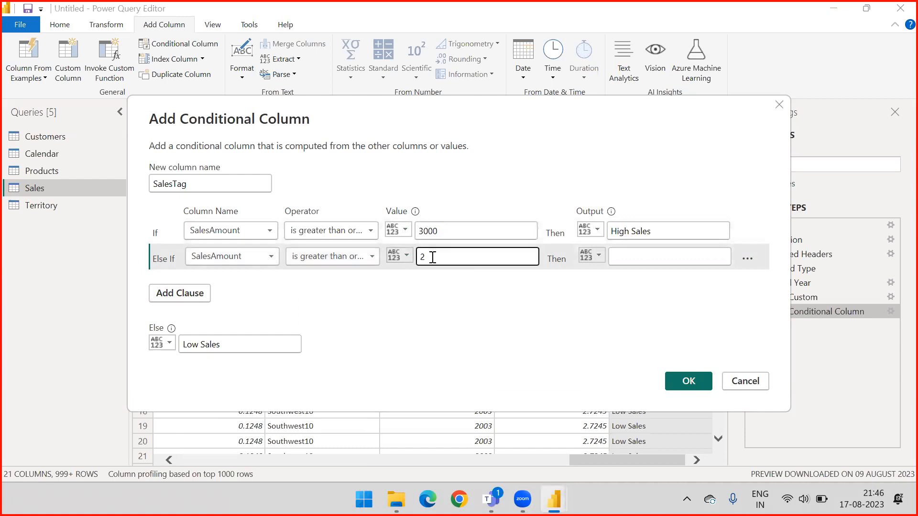
{"action": "type", "text": "2000"}
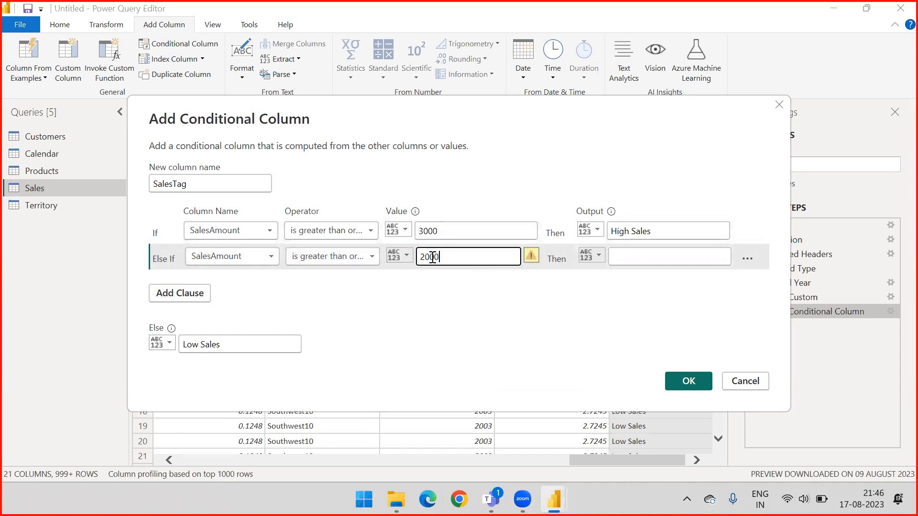
{"action": "left_click", "coordinate": [653, 257]}
{"action": "type", "text": "AVG Sales"}
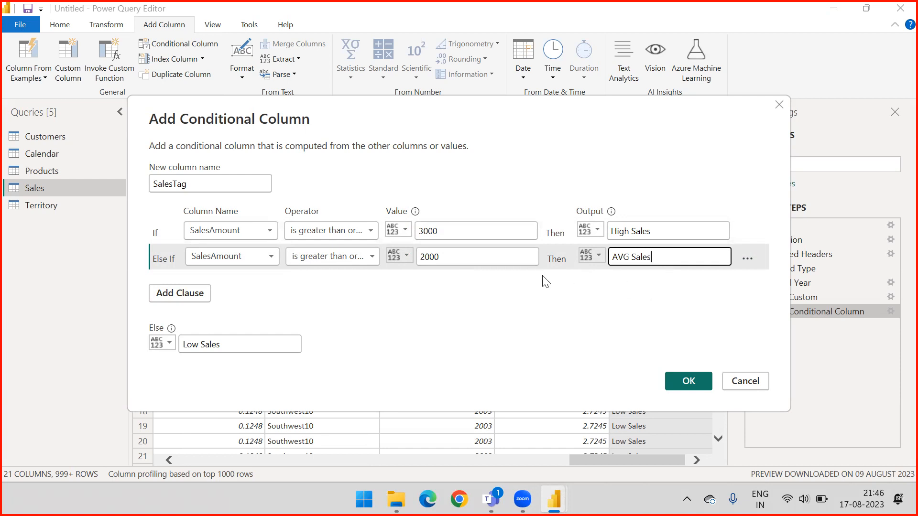
Add another Else If clause to SalesTag and delete the surplus empty clauses below it.
{"action": "left_click", "coordinate": [194, 298]}
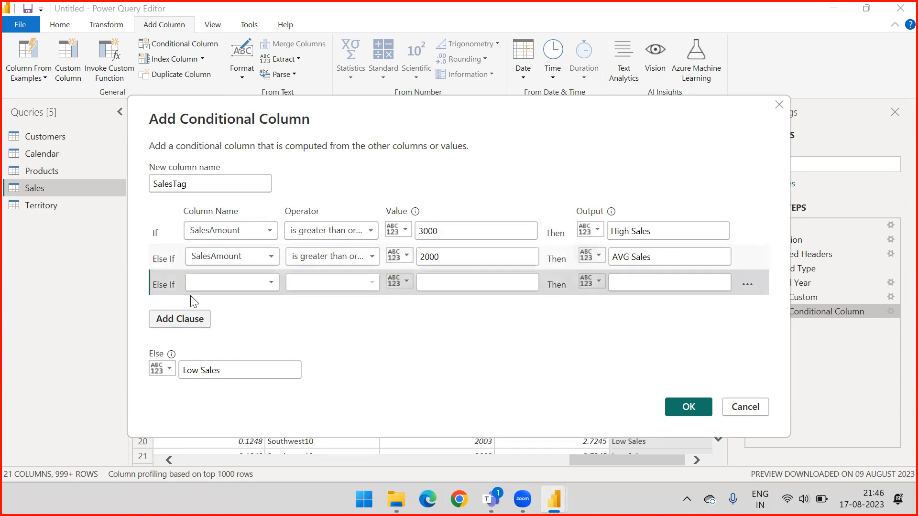
{"action": "left_click", "coordinate": [181, 319]}
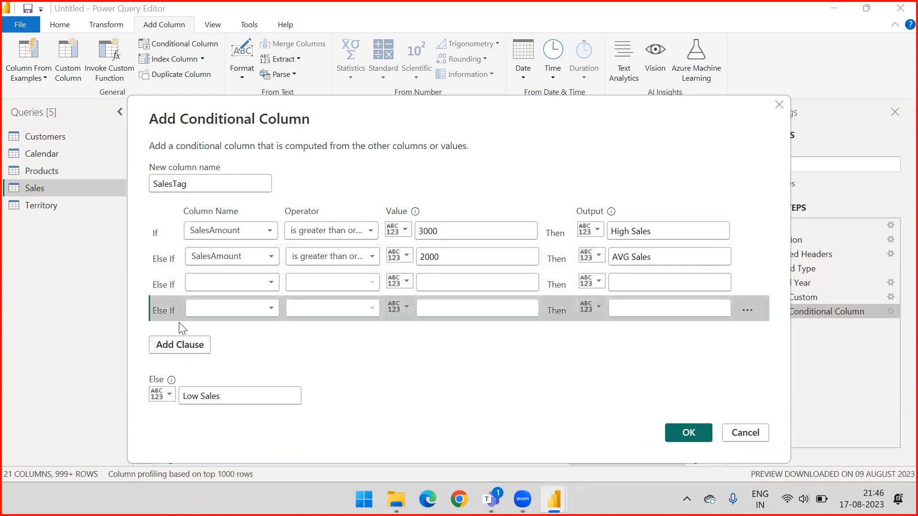
{"action": "left_click", "coordinate": [172, 346]}
{"action": "left_click", "coordinate": [747, 337]}
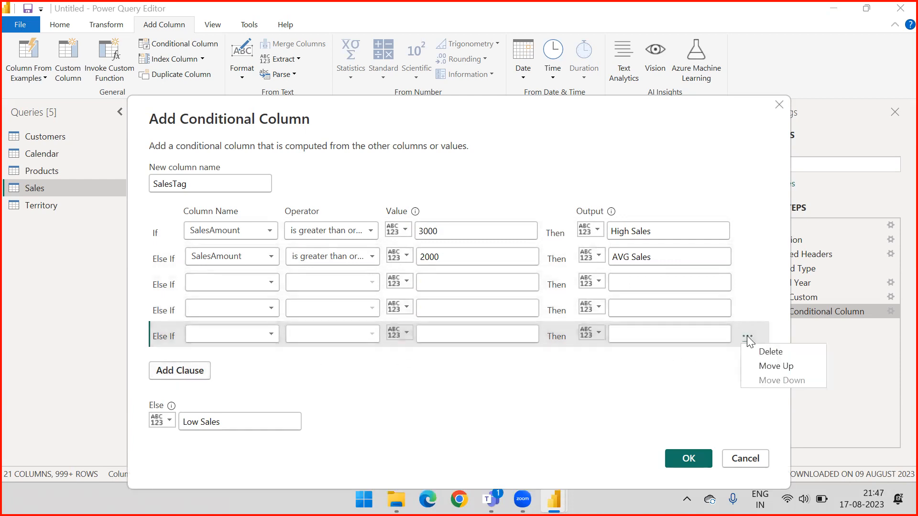
{"action": "left_click", "coordinate": [764, 352]}
{"action": "left_click", "coordinate": [748, 310]}
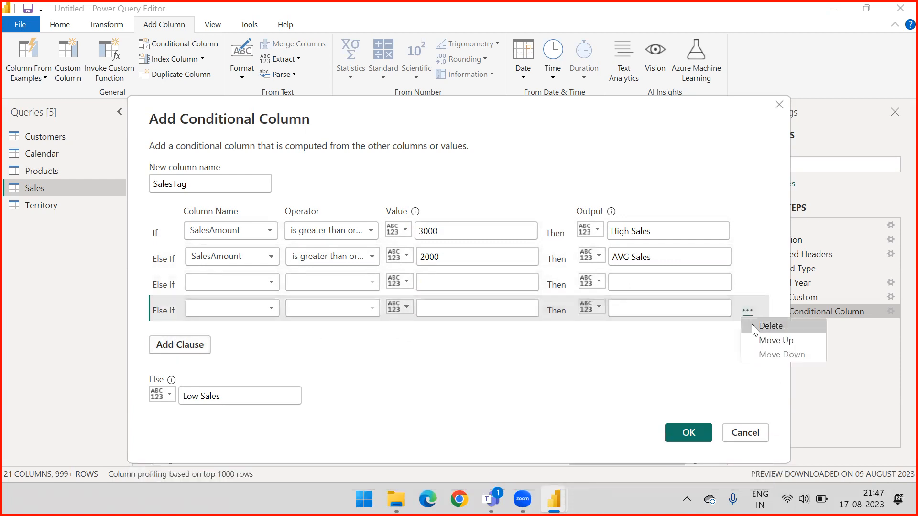
{"action": "left_click", "coordinate": [752, 325]}
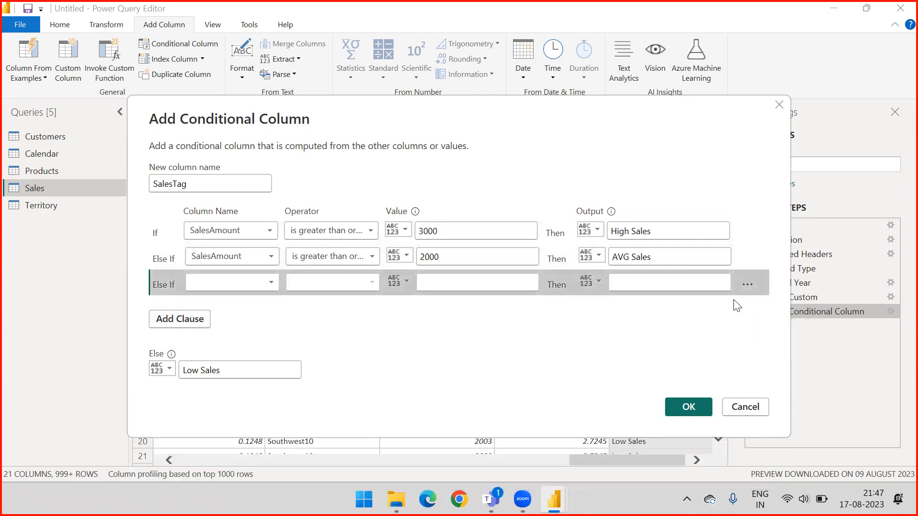
Define the second Else If clause so SalesAmount greater than or equal to 1000 outputs Low Sales.
{"action": "left_click", "coordinate": [255, 280]}
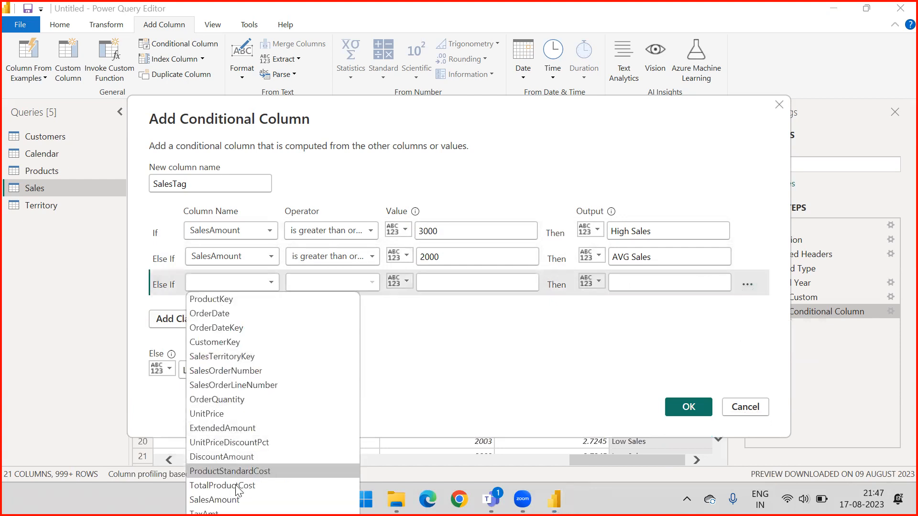
{"action": "left_click", "coordinate": [235, 500]}
{"action": "left_click", "coordinate": [329, 284]}
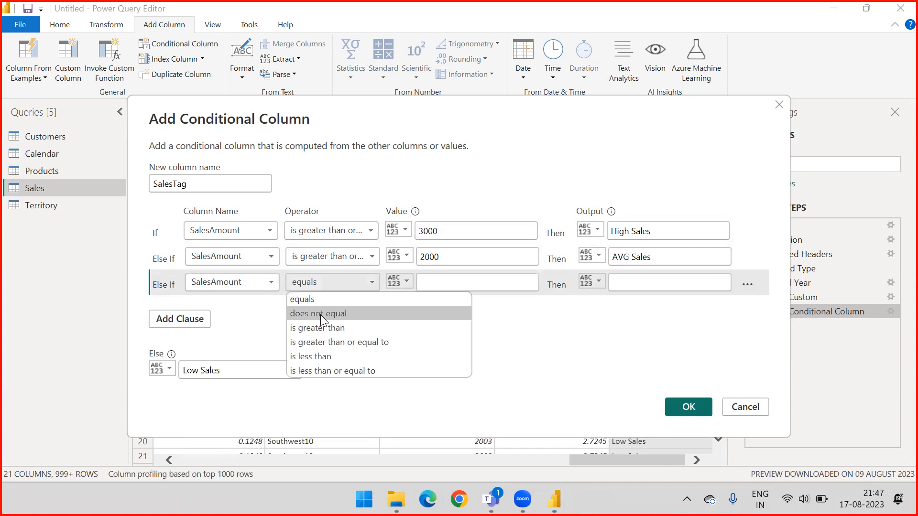
{"action": "left_click", "coordinate": [319, 340]}
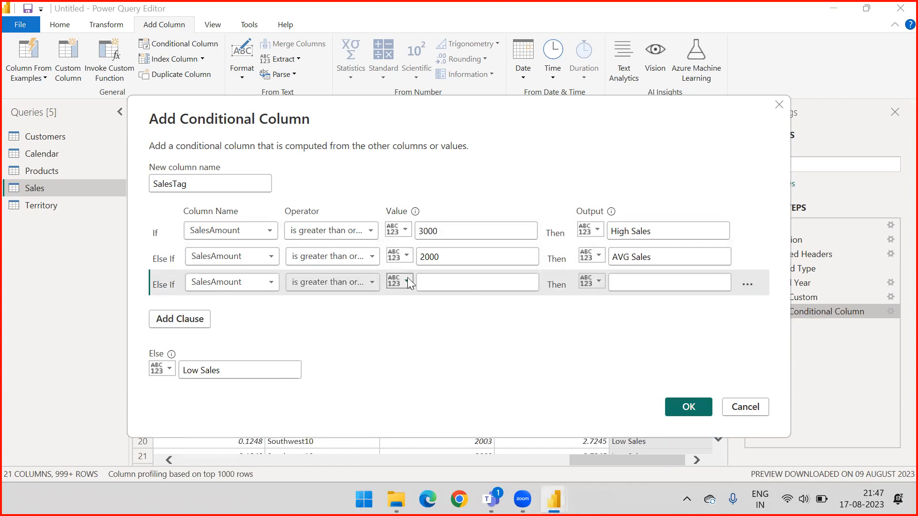
{"action": "left_click", "coordinate": [444, 282]}
{"action": "type", "text": "1000"}
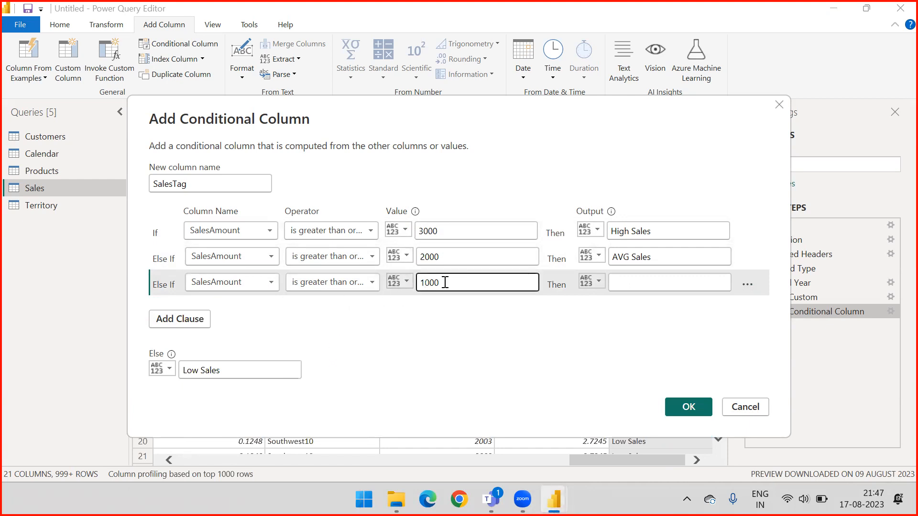
{"action": "left_click", "coordinate": [626, 288]}
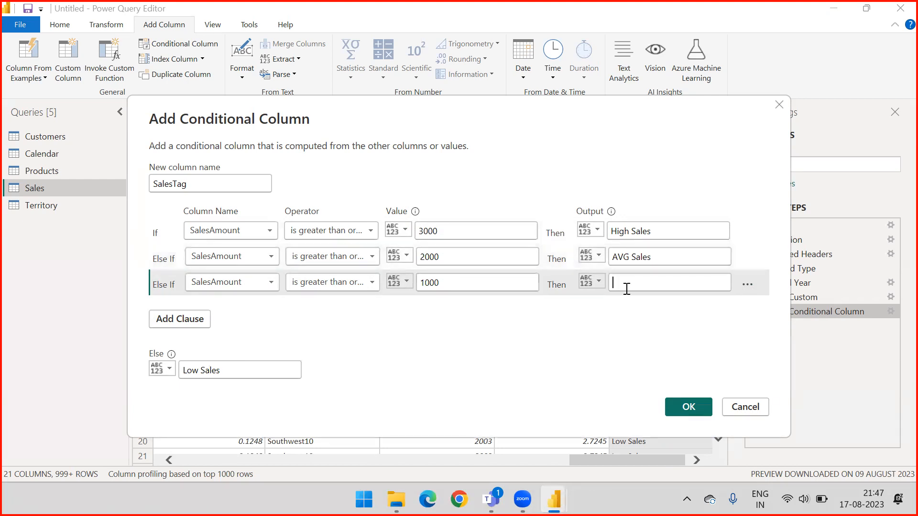
{"action": "type", "text": "Low"}
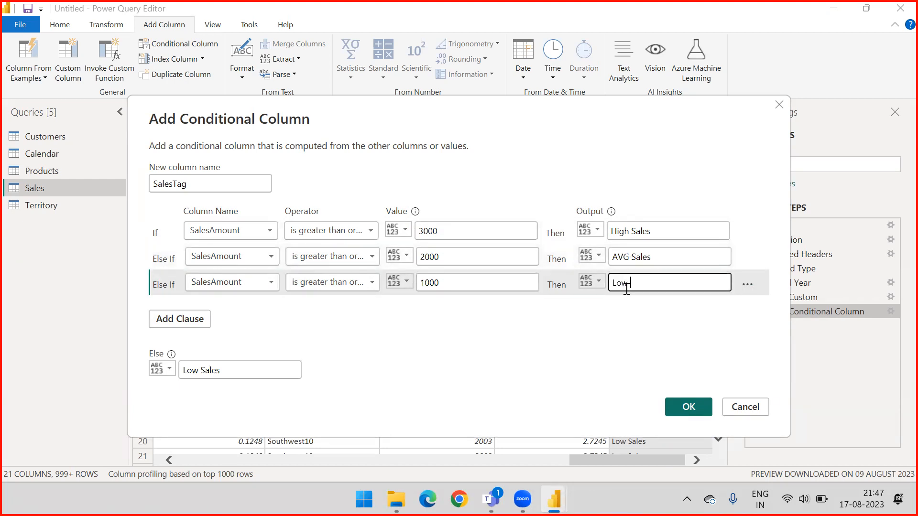
{"action": "type", "text": " Sales"}
Change the Else output of SalesTag to Bad Sales.
{"action": "double_click", "coordinate": [193, 372]}
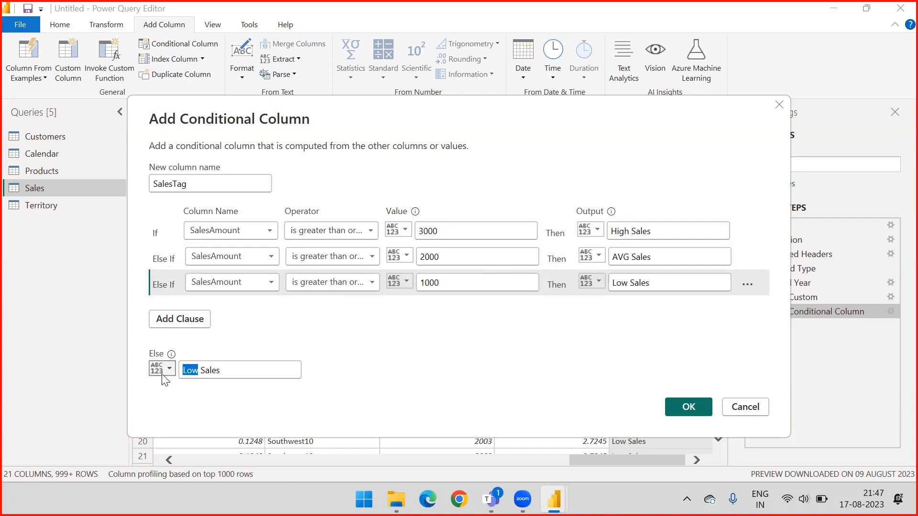
{"action": "key", "text": "BackSpace"}
{"action": "type", "text": "Sale"}
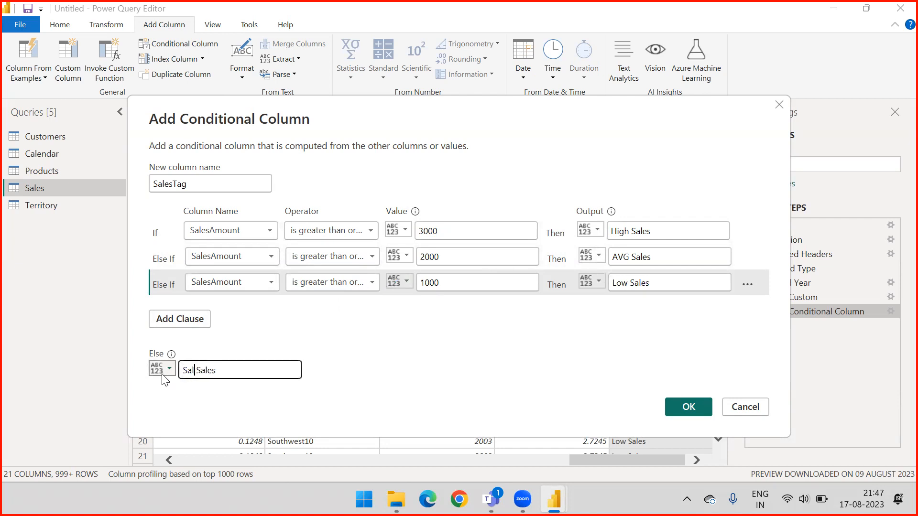
{"action": "key", "text": "BackSpace"}
{"action": "key", "text": "BackSpace"}
{"action": "key", "text": "BackSpace"}
{"action": "key", "text": "BackSpace"}
{"action": "type", "text": "Bad"}
{"action": "left_click", "coordinate": [360, 322]}
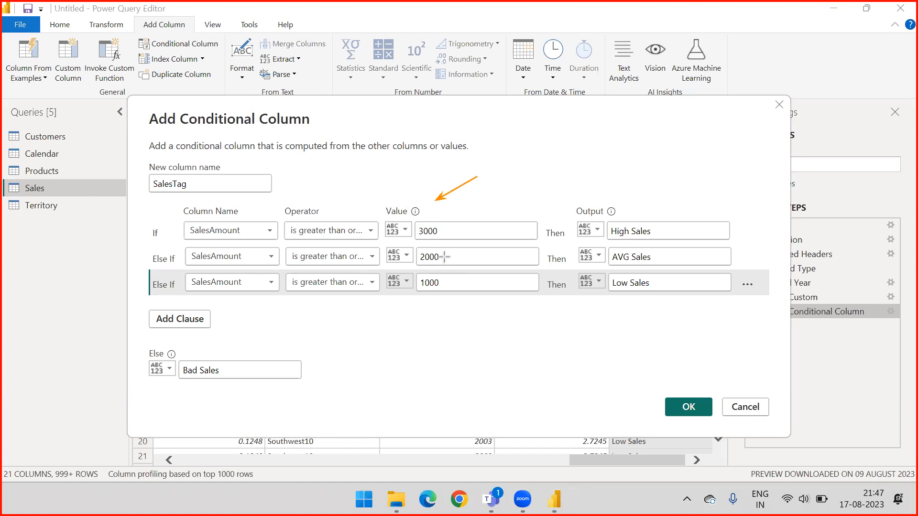
{"action": "left_click_drag", "start_coordinate": [479, 240], "coordinate": [445, 245]}
{"action": "left_click_drag", "start_coordinate": [476, 266], "coordinate": [445, 272]}
{"action": "key", "text": "Escape"}
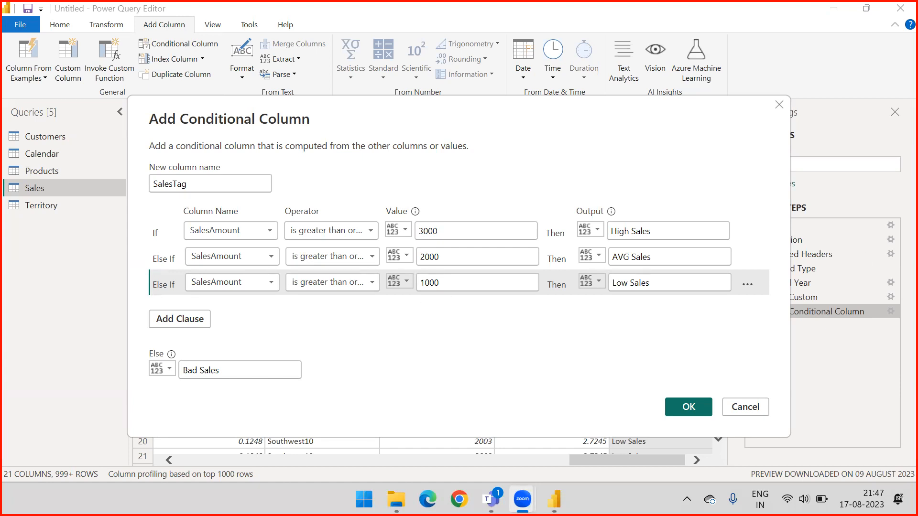
{"action": "left_click_drag", "start_coordinate": [359, 335], "coordinate": [177, 351]}
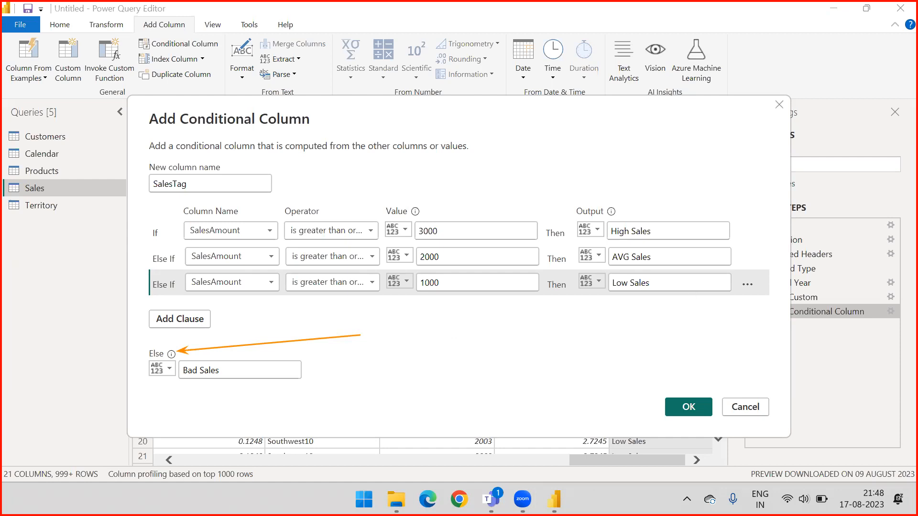
{"action": "key", "text": "ctrl+z"}
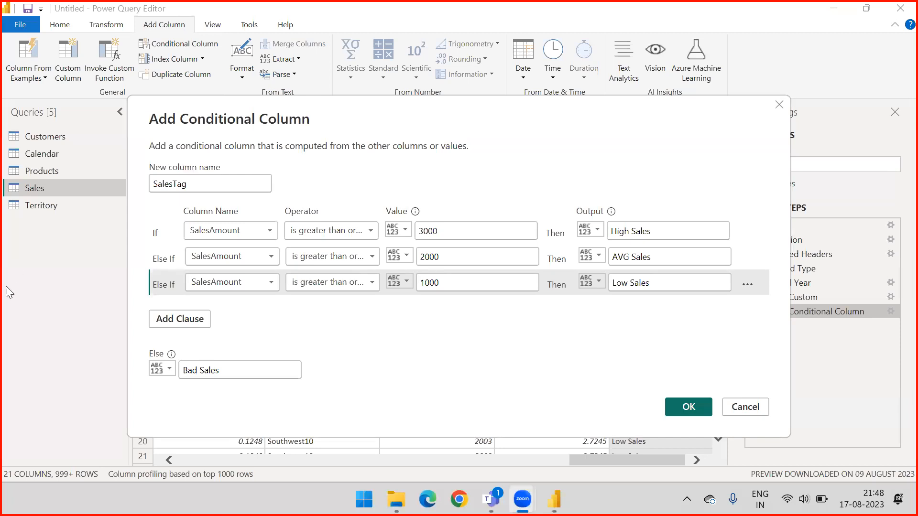
Apply the edited SalesTag clauses and filter the column on its fully loaded value list with every value kept selected.
{"action": "left_click_drag", "start_coordinate": [441, 115], "coordinate": [439, 64]}
{"action": "left_click", "coordinate": [676, 354]}
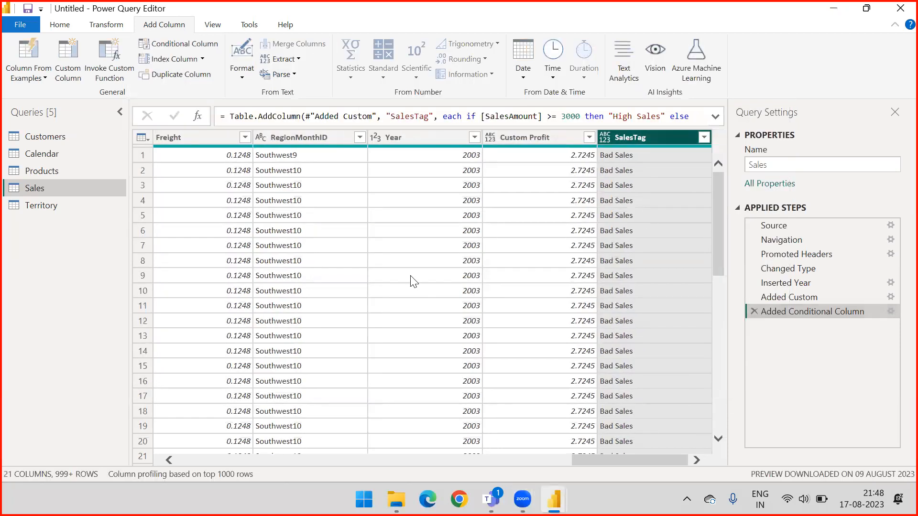
{"action": "left_click", "coordinate": [704, 138]}
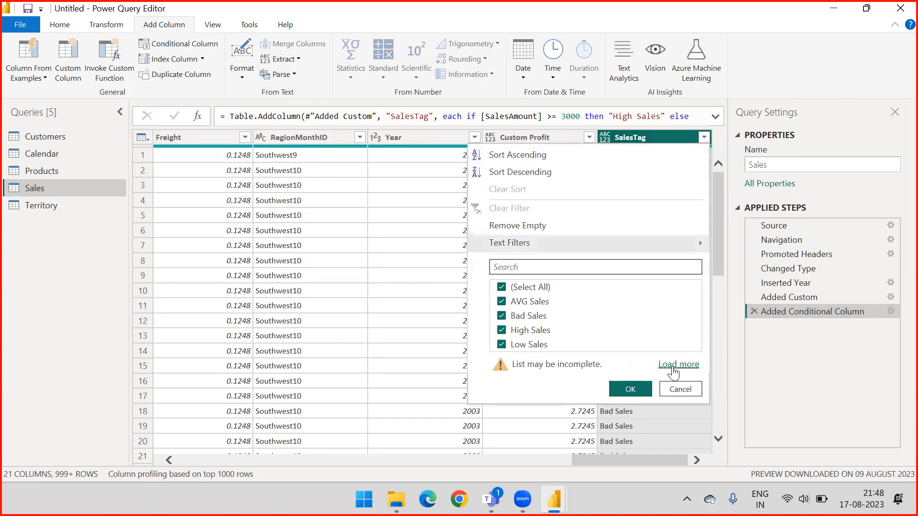
{"action": "left_click", "coordinate": [674, 368]}
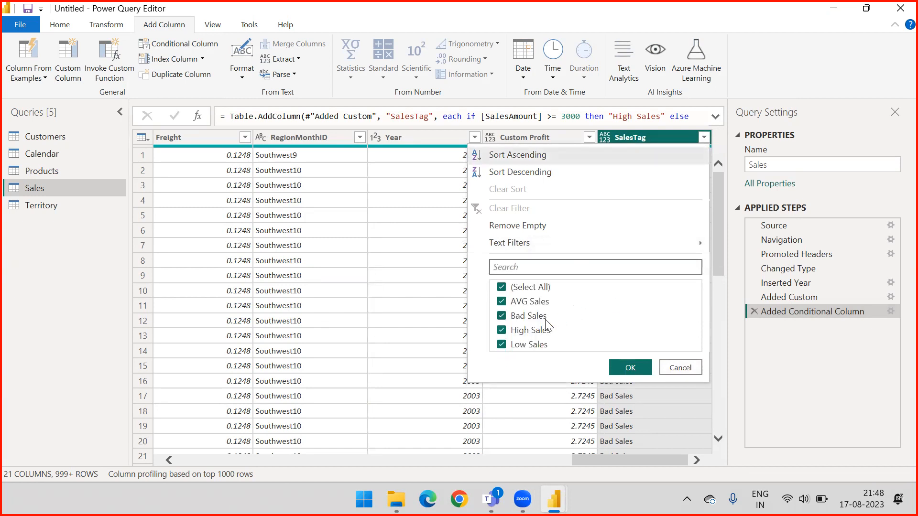
{"action": "left_click", "coordinate": [622, 373]}
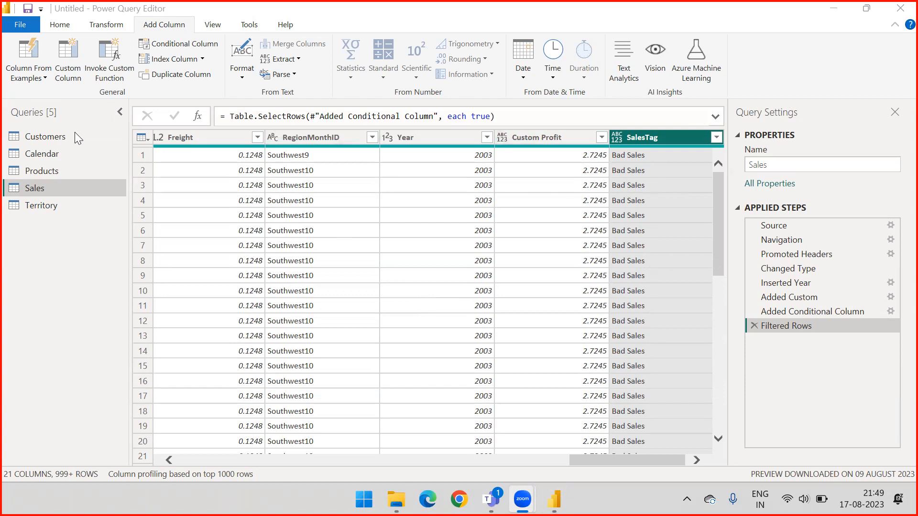
Add an index column starting from 1 to the Sales query.
{"action": "left_click", "coordinate": [202, 59]}
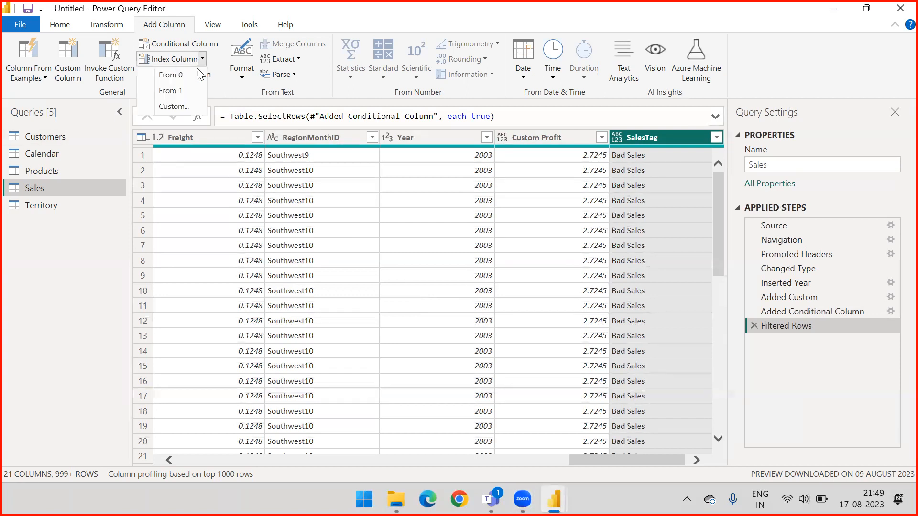
{"action": "left_click", "coordinate": [185, 91]}
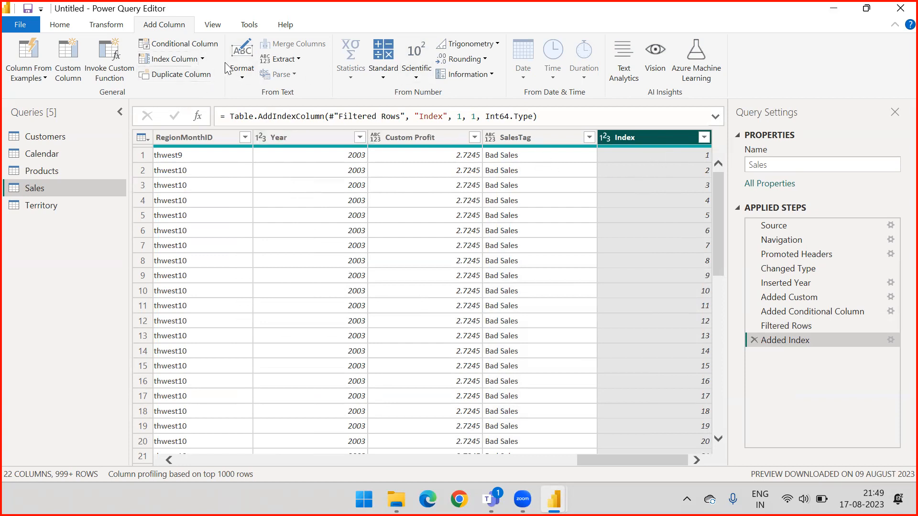
{"action": "left_click_drag", "start_coordinate": [832, 326], "coordinate": [865, 339]}
{"action": "left_click", "coordinate": [890, 340]}
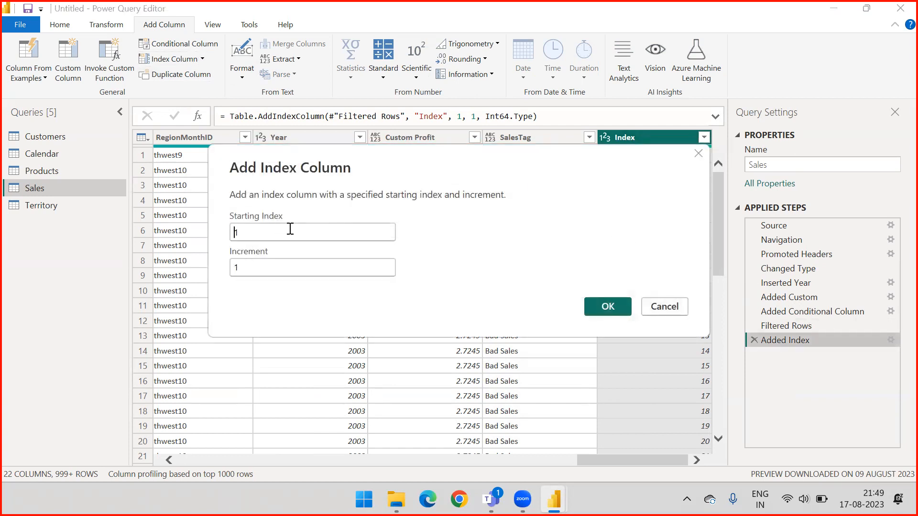
{"action": "left_click", "coordinate": [682, 303]}
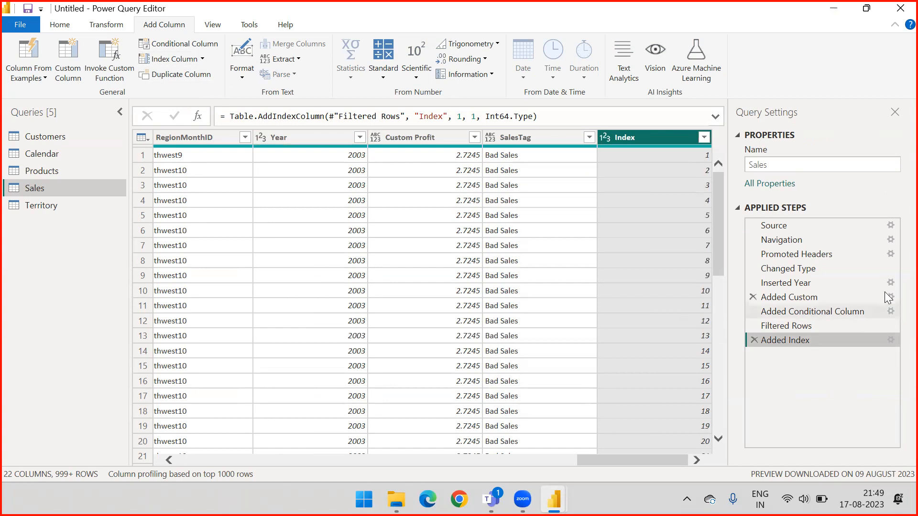
Edit the Added Index step to use a starting index of 100 and an increment of 10.
{"action": "left_click", "coordinate": [891, 340]}
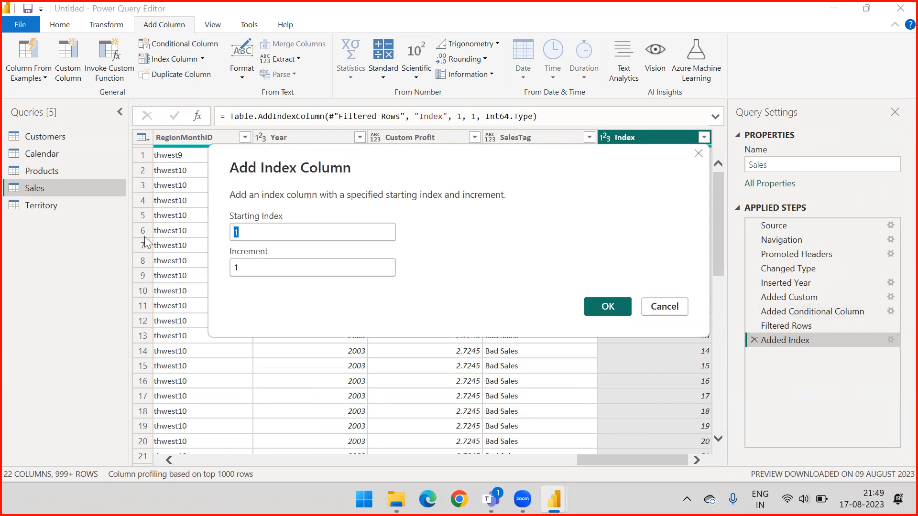
{"action": "type", "text": "100"}
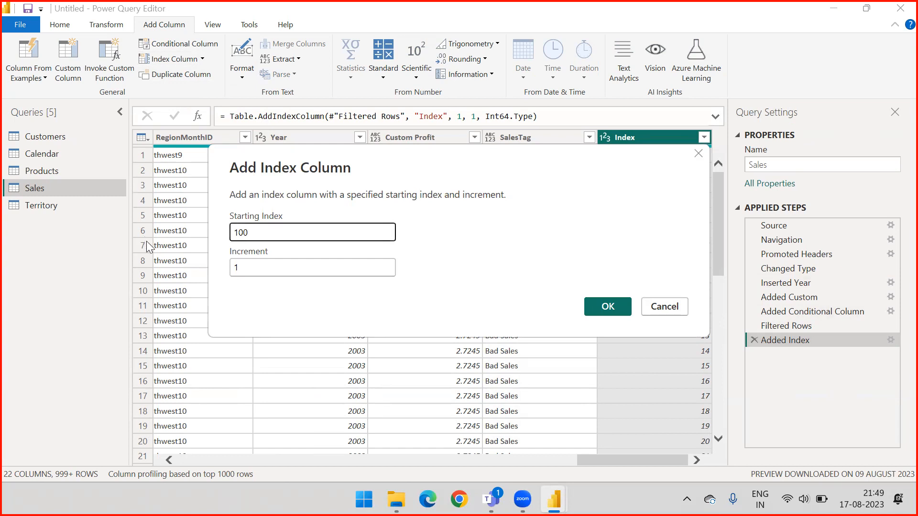
{"action": "left_click", "coordinate": [250, 267]}
{"action": "type", "text": "0"}
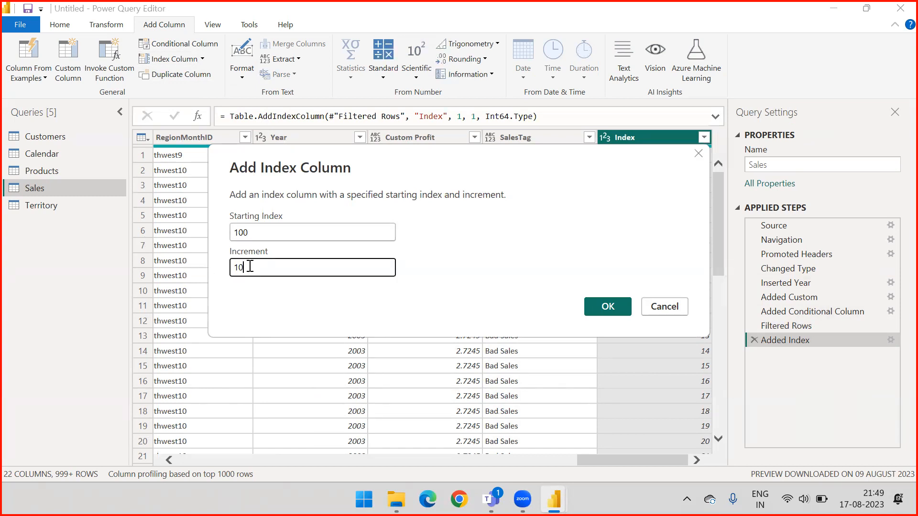
{"action": "left_click", "coordinate": [602, 303]}
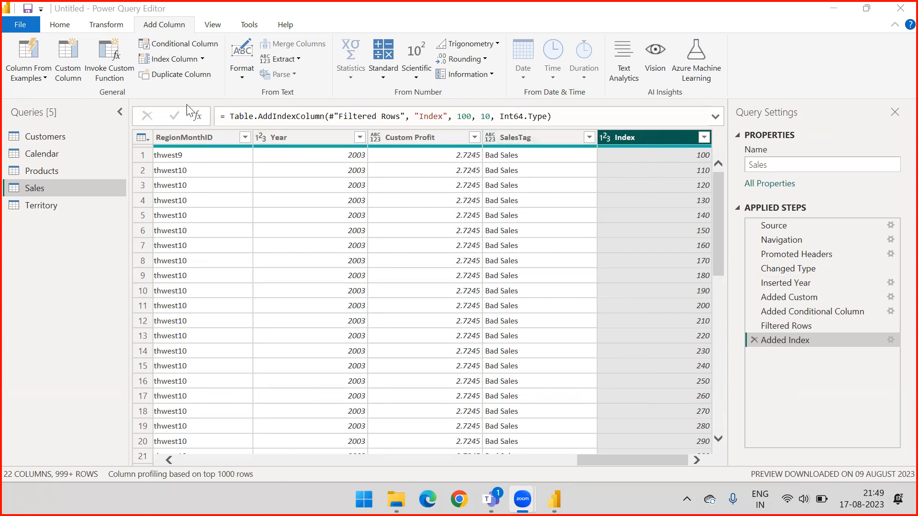
{"action": "left_click", "coordinate": [524, 137]}
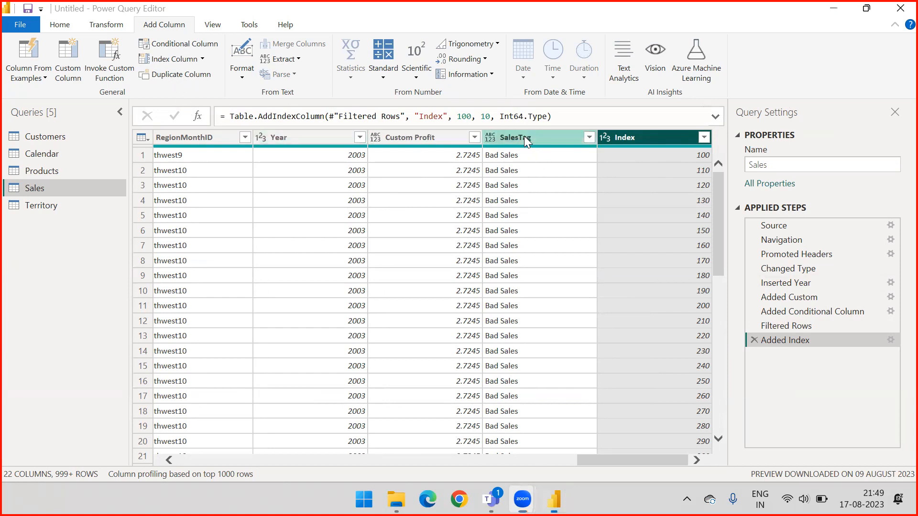
{"action": "right_click", "coordinate": [524, 136]}
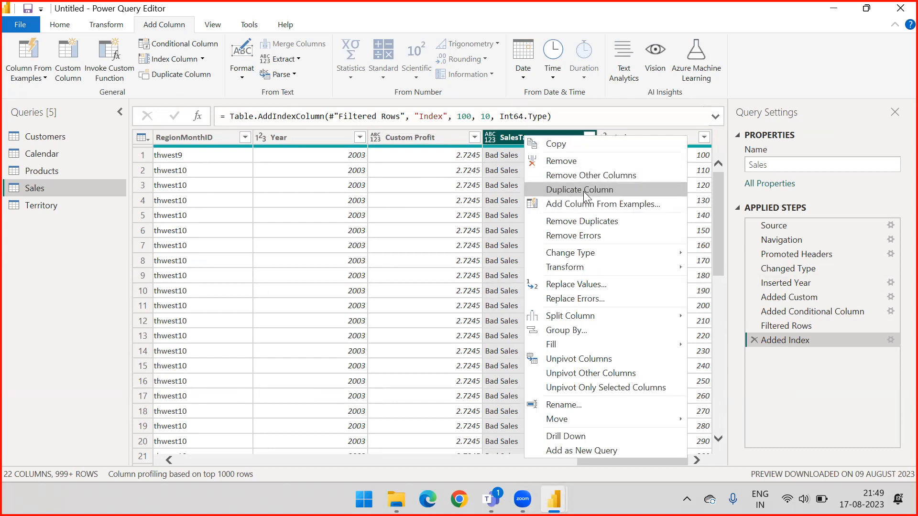
{"action": "left_click", "coordinate": [173, 74]}
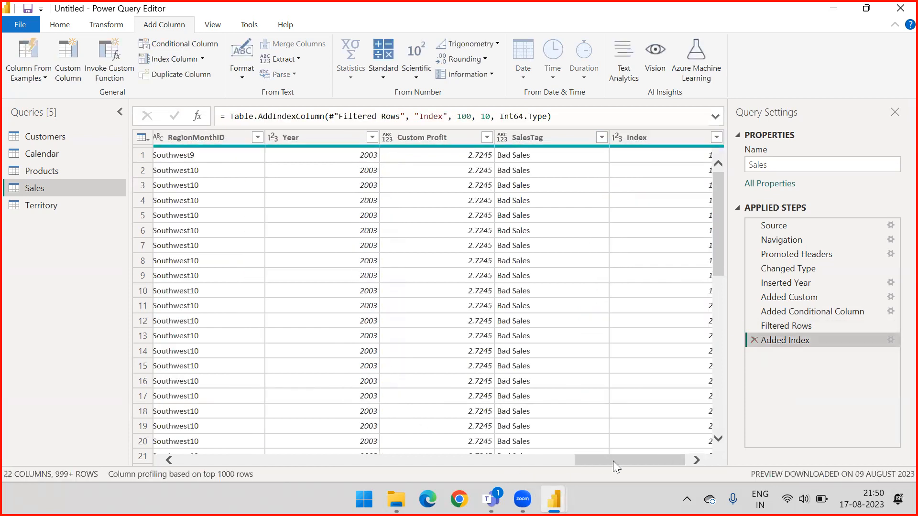
{"action": "left_click_drag", "start_coordinate": [613, 461], "coordinate": [659, 461]}
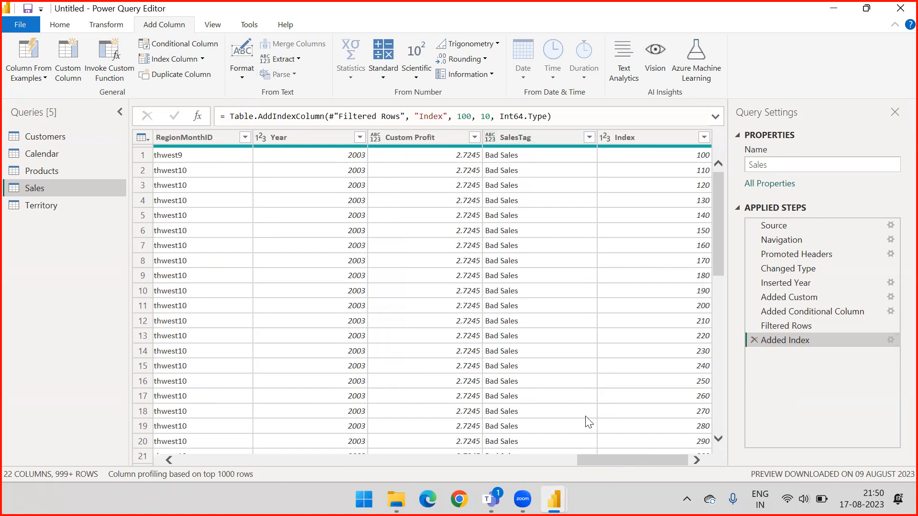
{"action": "left_click", "coordinate": [514, 137]}
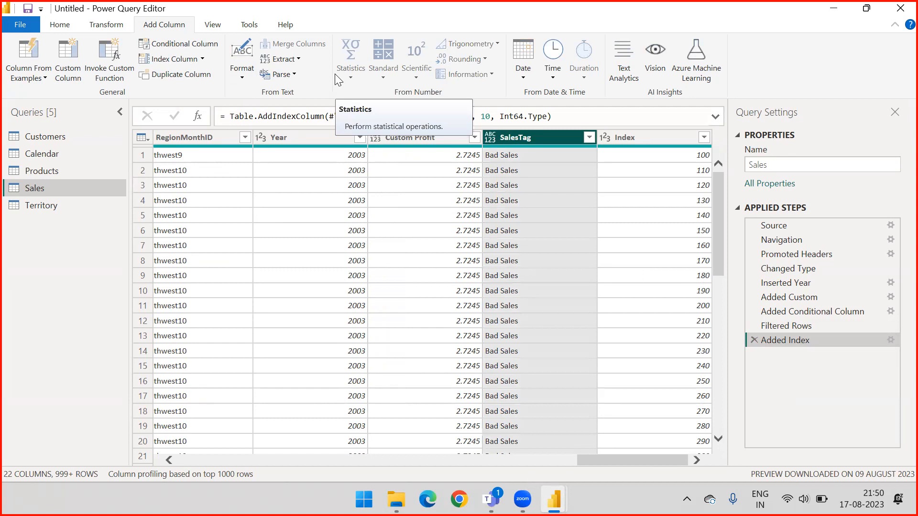
{"action": "left_click", "coordinate": [241, 79]}
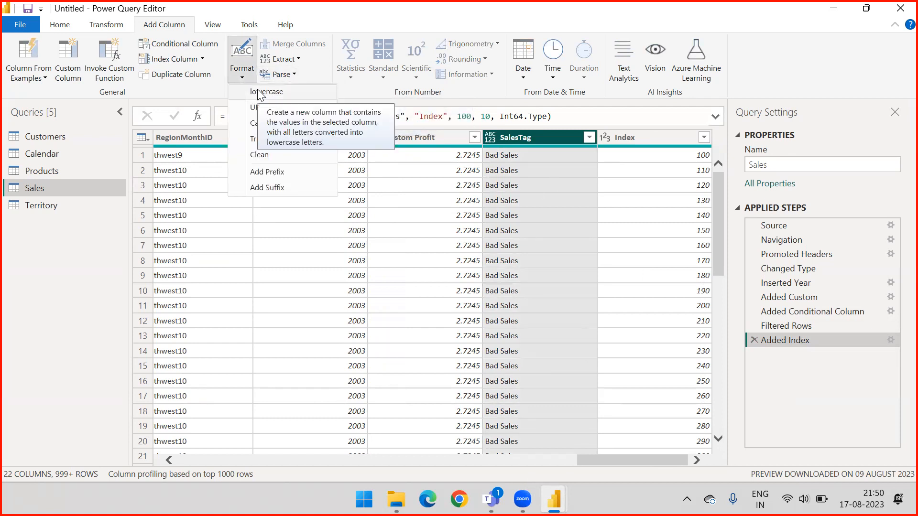
{"action": "left_click", "coordinate": [341, 10]}
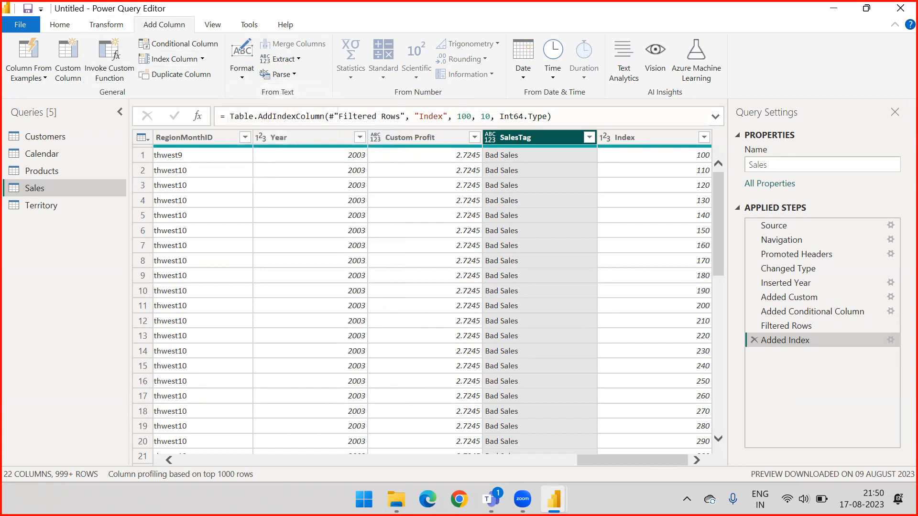
{"action": "left_click_drag", "start_coordinate": [112, 152], "coordinate": [242, 94]}
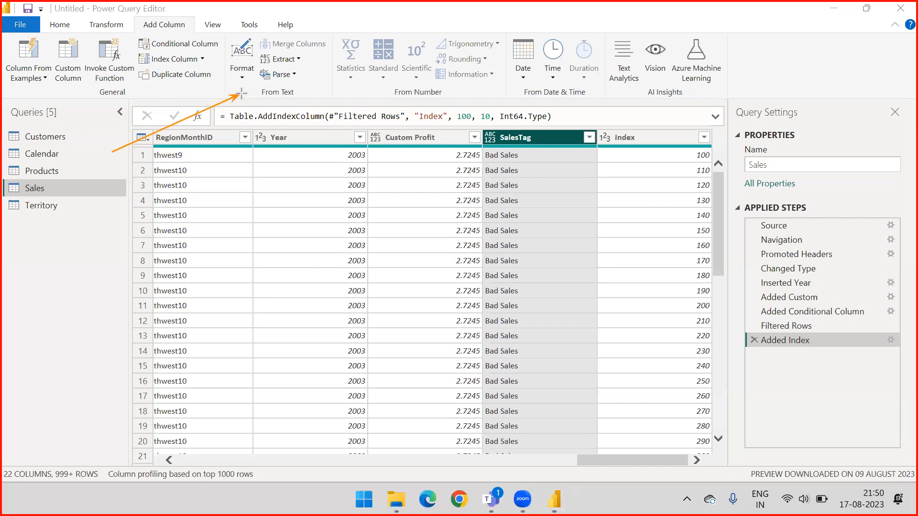
{"action": "mouse_move", "coordinate": [120, 221]}
{"action": "left_mouse_down"}
{"action": "mouse_move", "coordinate": [328, 156]}
{"action": "mouse_move", "coordinate": [406, 99]}
{"action": "left_mouse_up"}
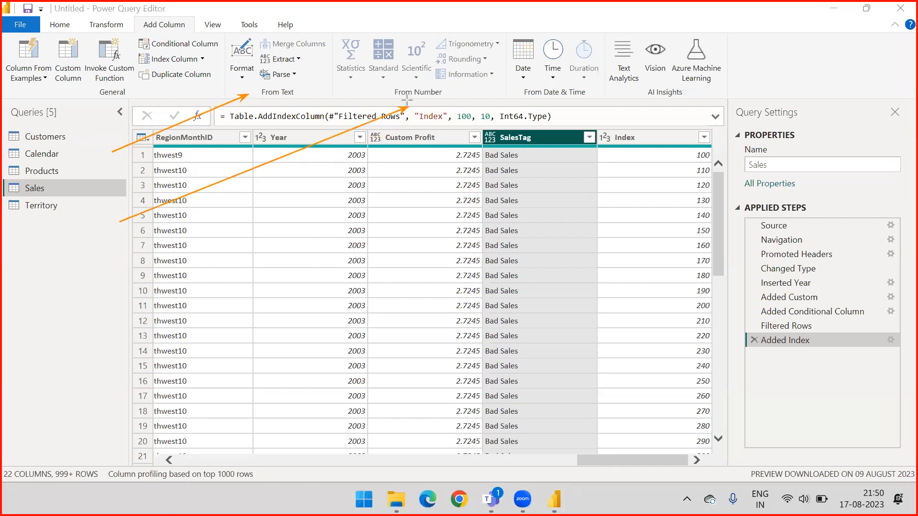
{"action": "mouse_move", "coordinate": [138, 260]}
{"action": "left_mouse_down"}
{"action": "mouse_move", "coordinate": [452, 184]}
{"action": "mouse_move", "coordinate": [551, 95]}
{"action": "left_mouse_up"}
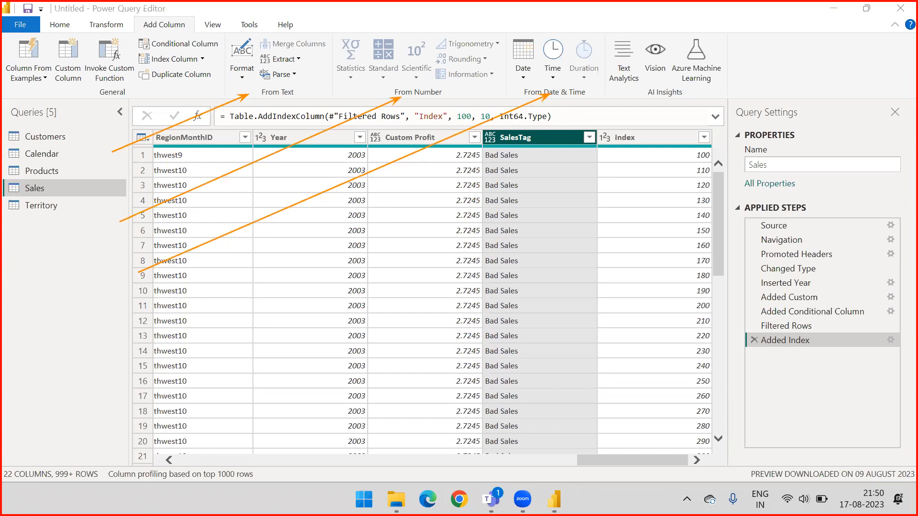
{"action": "left_click", "coordinate": [837, 52]}
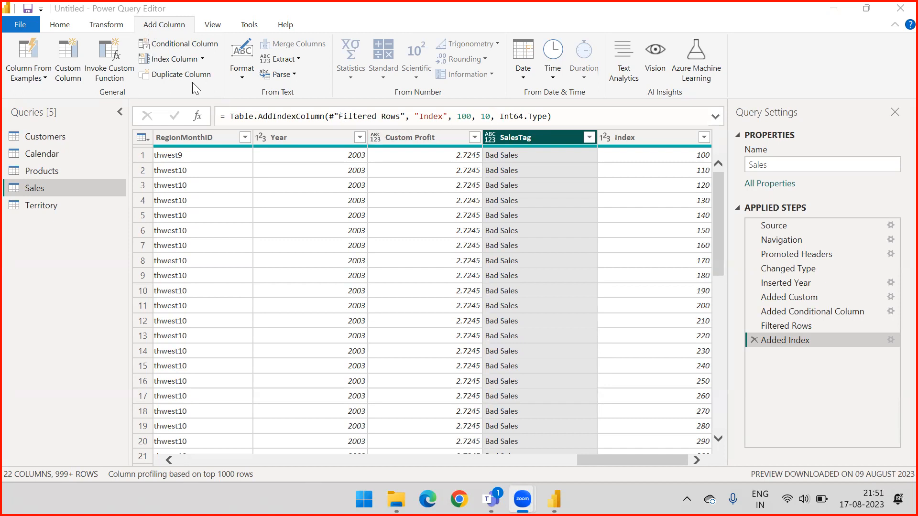
Transform the SalesTag column to UPPERCASE in place and delete that applied step again.
{"action": "left_click", "coordinate": [110, 25]}
{"action": "left_click", "coordinate": [111, 26]}
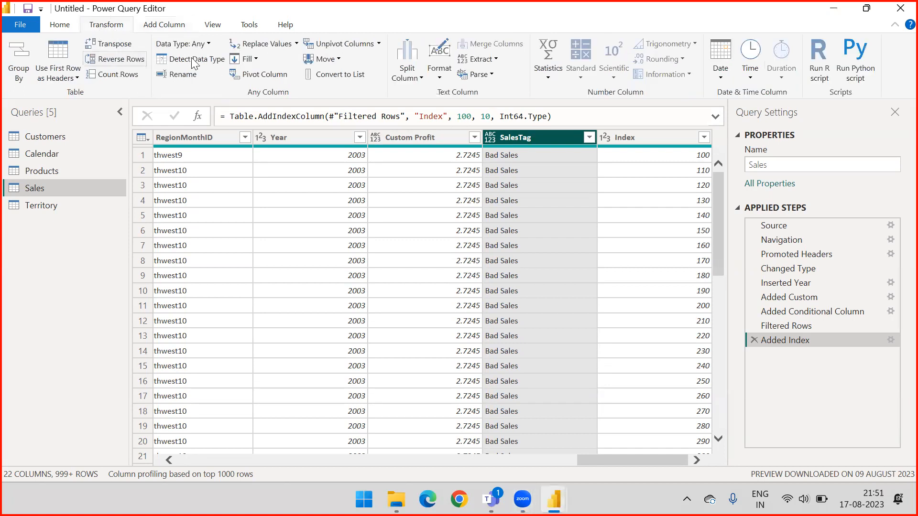
{"action": "left_click", "coordinate": [438, 78]}
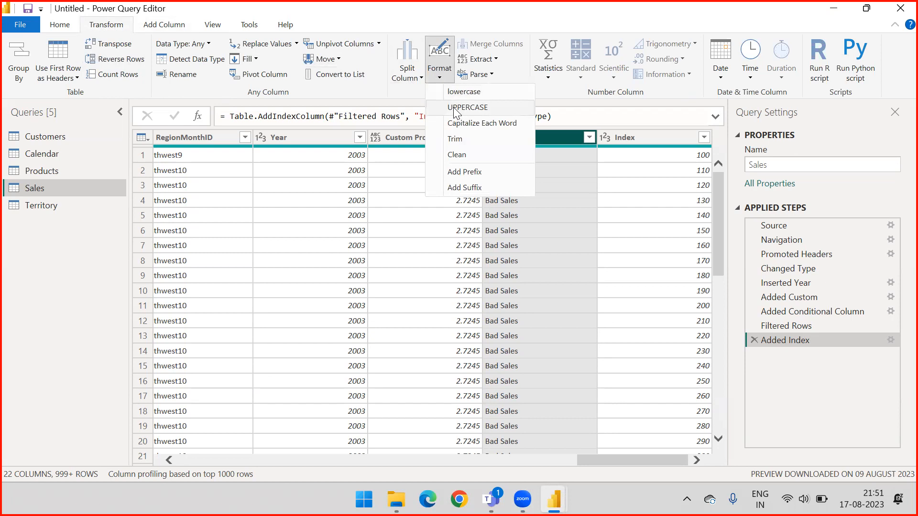
{"action": "left_click", "coordinate": [467, 108]}
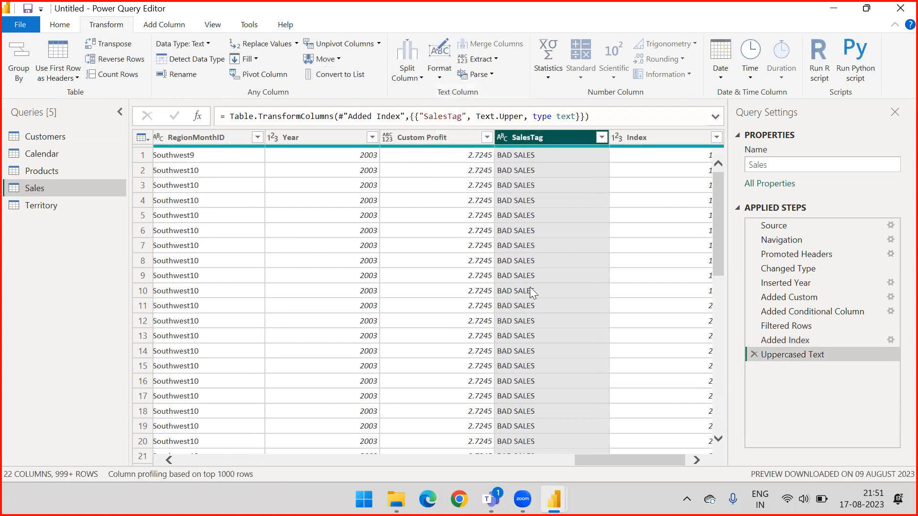
{"action": "left_click", "coordinate": [754, 354]}
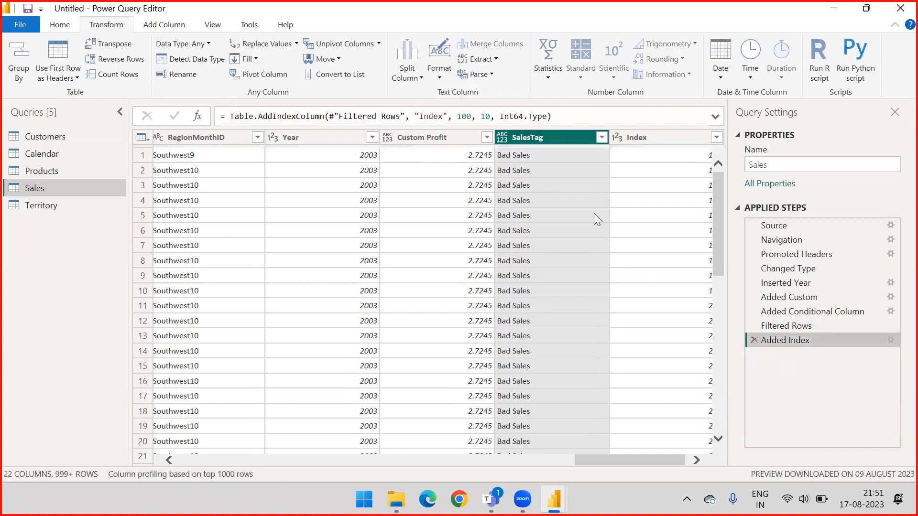
Add a new column containing the SalesTag text converted to UPPERCASE, keeping the original column.
{"action": "left_click_drag", "start_coordinate": [615, 461], "coordinate": [653, 462]}
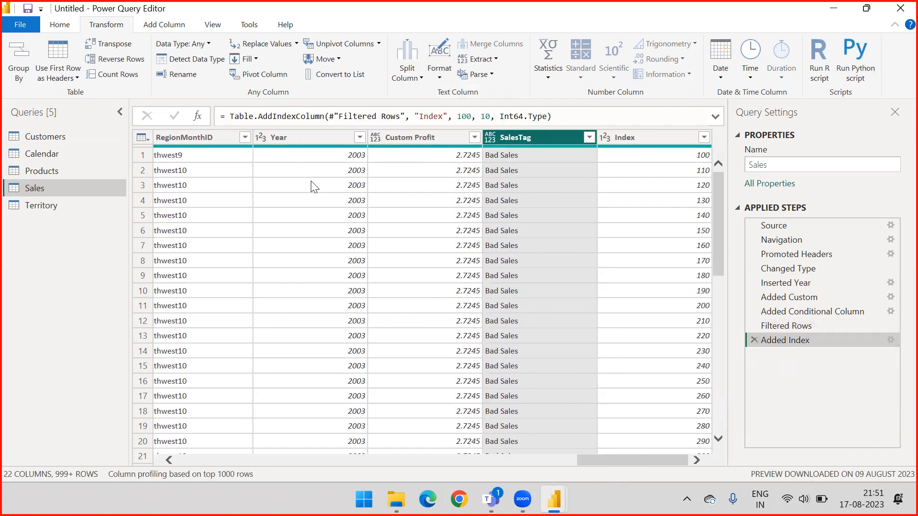
{"action": "left_click", "coordinate": [168, 29]}
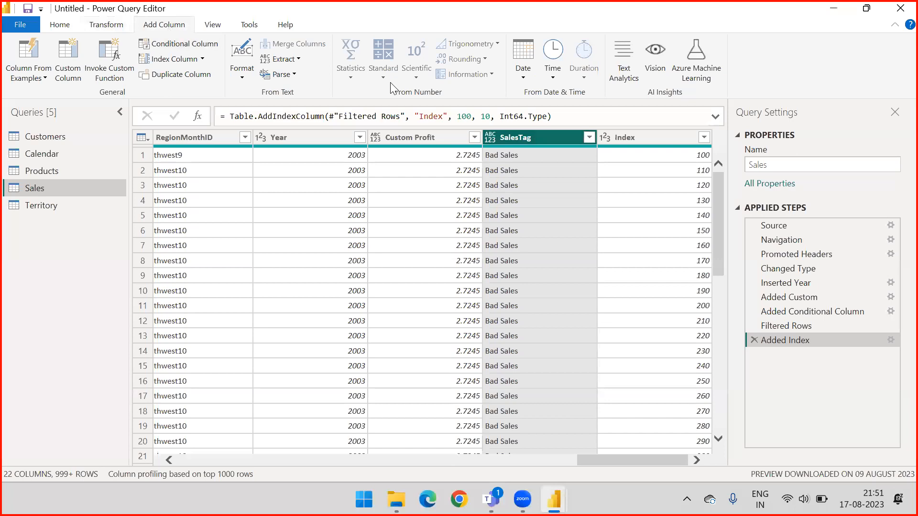
{"action": "left_click", "coordinate": [241, 62]}
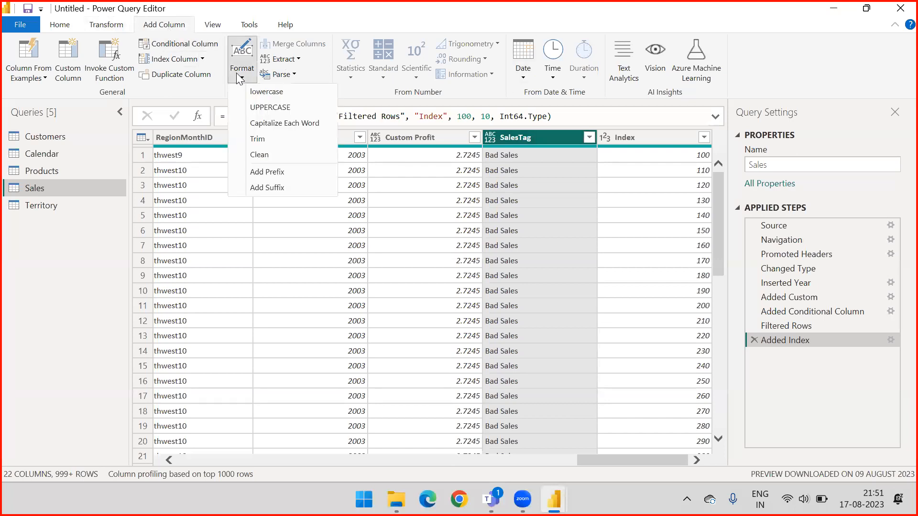
{"action": "left_click", "coordinate": [252, 109]}
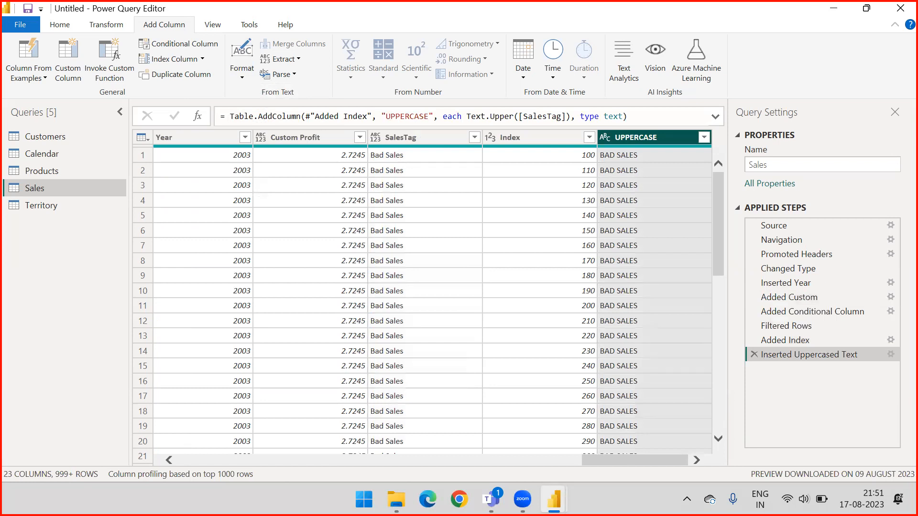
{"action": "left_click_drag", "start_coordinate": [500, 96], "coordinate": [423, 131]}
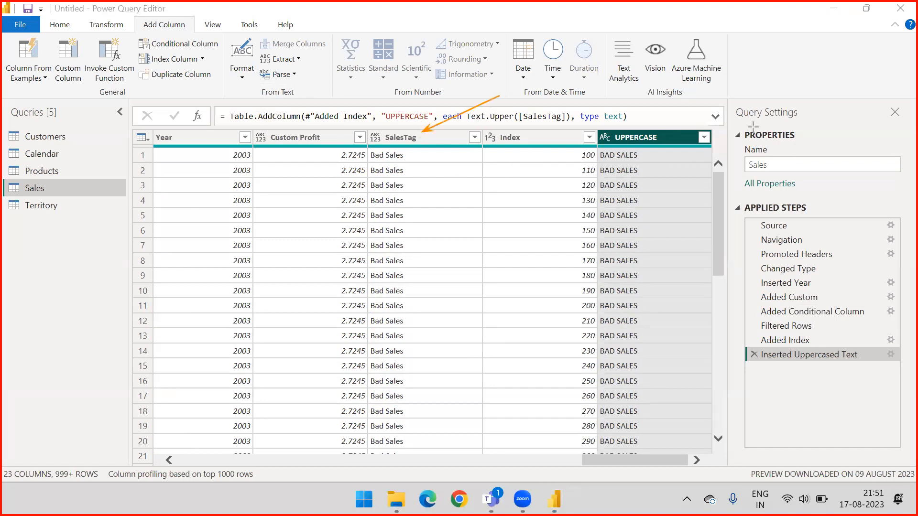
{"action": "left_click_drag", "start_coordinate": [755, 89], "coordinate": [660, 134]}
{"action": "left_click_drag", "start_coordinate": [649, 154], "coordinate": [653, 361]}
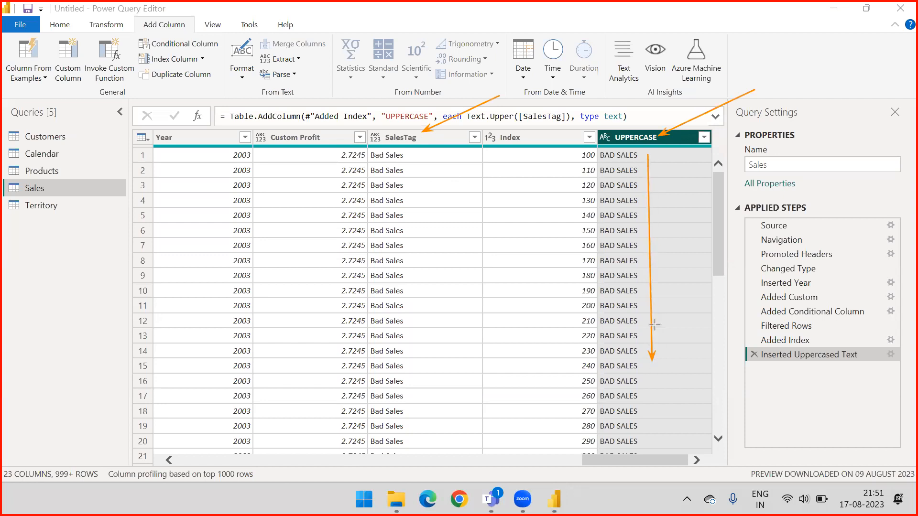
{"action": "key", "text": "Escape"}
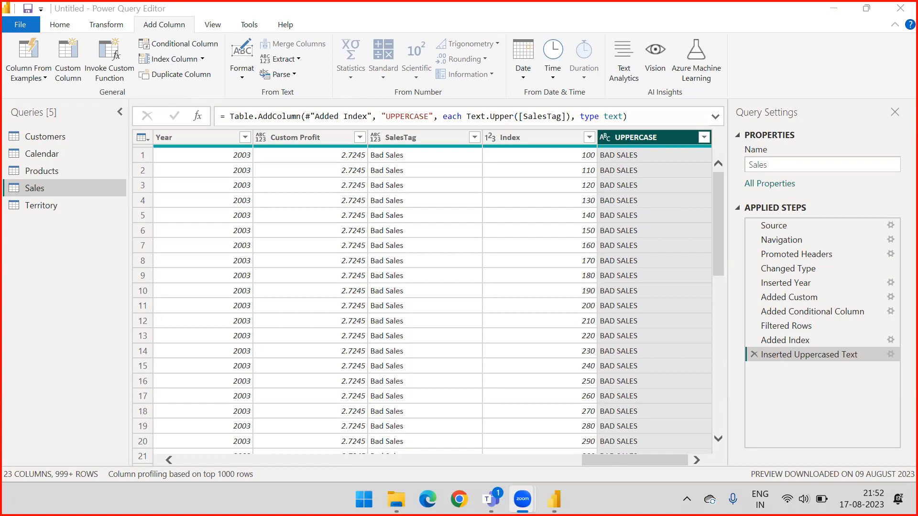
Minimize the query editor and switch to the Power BI Desktop report window.
{"action": "left_click", "coordinate": [428, 499]}
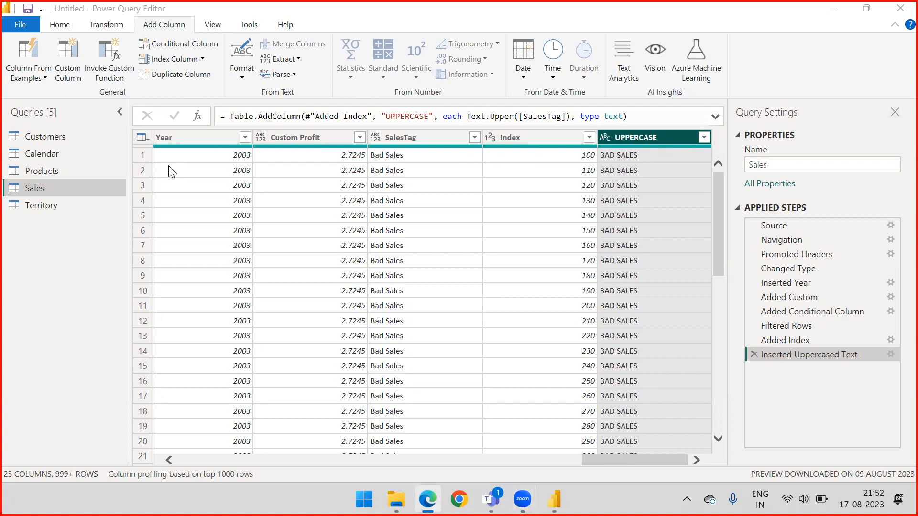
{"action": "left_click", "coordinate": [834, 13]}
{"action": "left_click", "coordinate": [831, 11]}
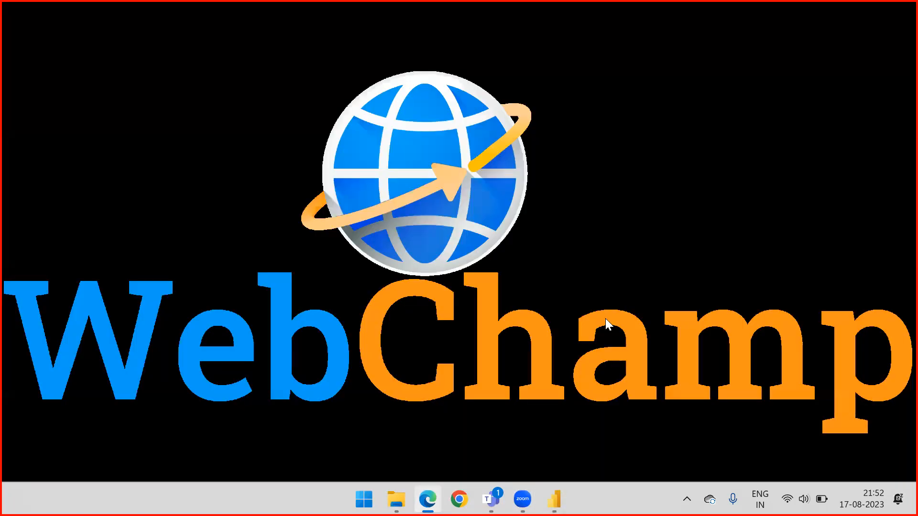
{"action": "mouse_move", "coordinate": [554, 499]}
{"action": "left_click", "coordinate": [425, 440]}
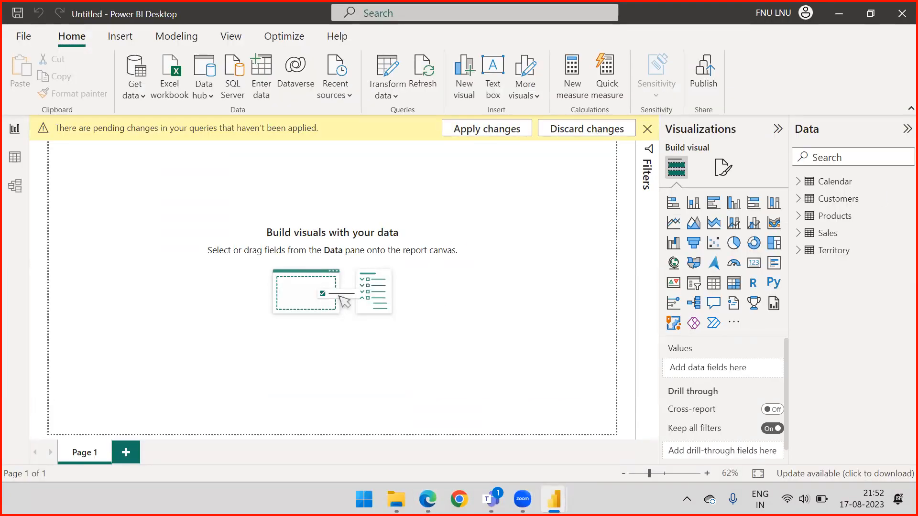
Annotate the blank report canvas with the text "Block of code" and undo the annotation.
{"action": "left_click", "coordinate": [119, 183]}
{"action": "type", "text": "FUn"}
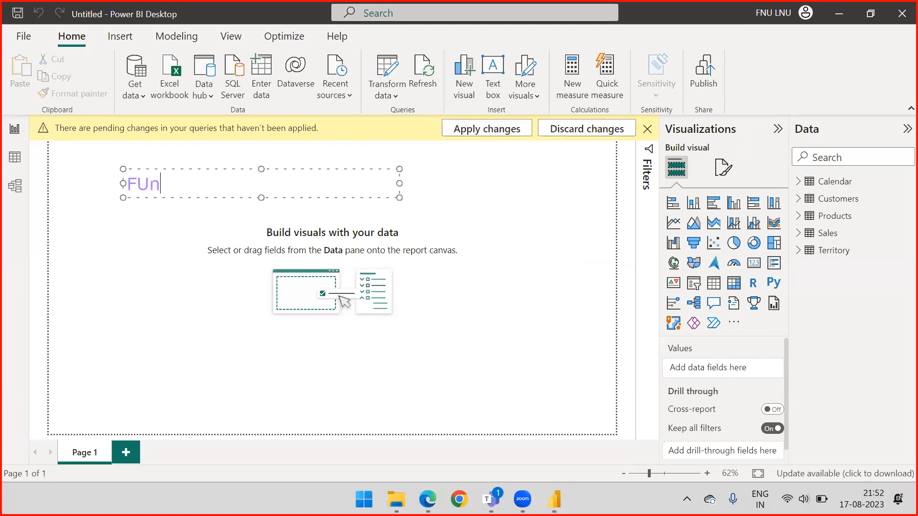
{"action": "key", "text": "BackSpace"}
{"action": "key", "text": "BackSpace"}
{"action": "key", "text": "BackSpace"}
{"action": "type", "text": "Block"}
{"action": "type", "text": "code"}
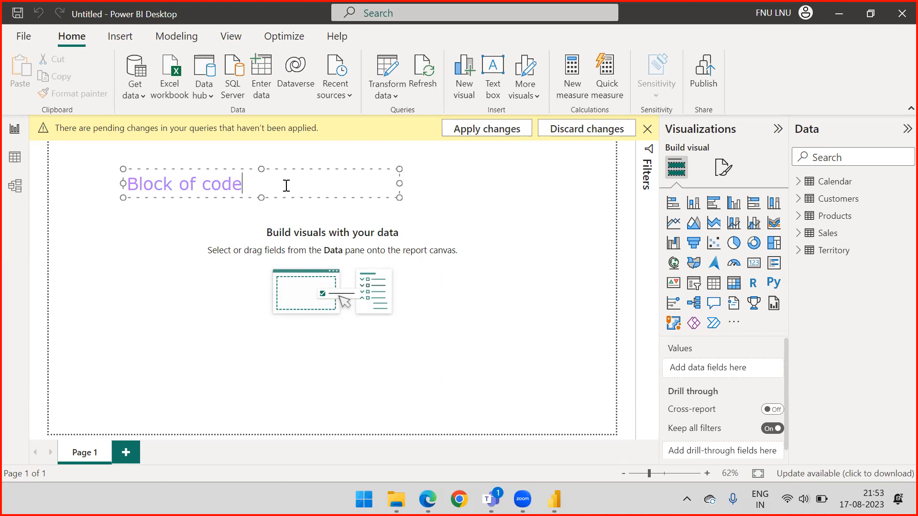
{"action": "left_click", "coordinate": [470, 185]}
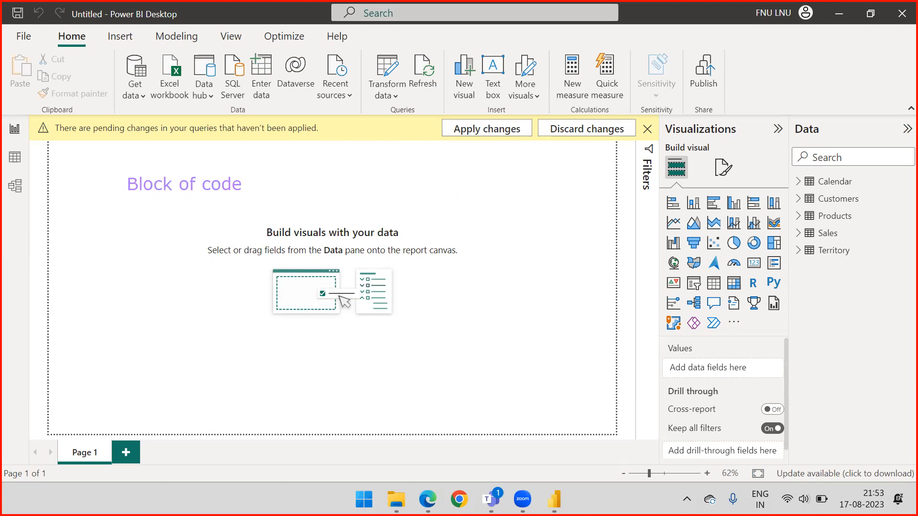
{"action": "key", "text": "ctrl+z"}
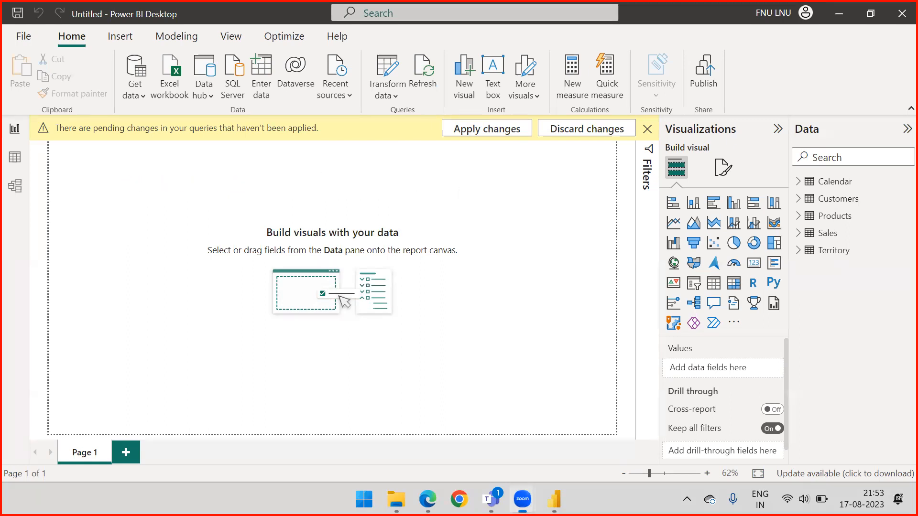
{"action": "mouse_move", "coordinate": [555, 499]}
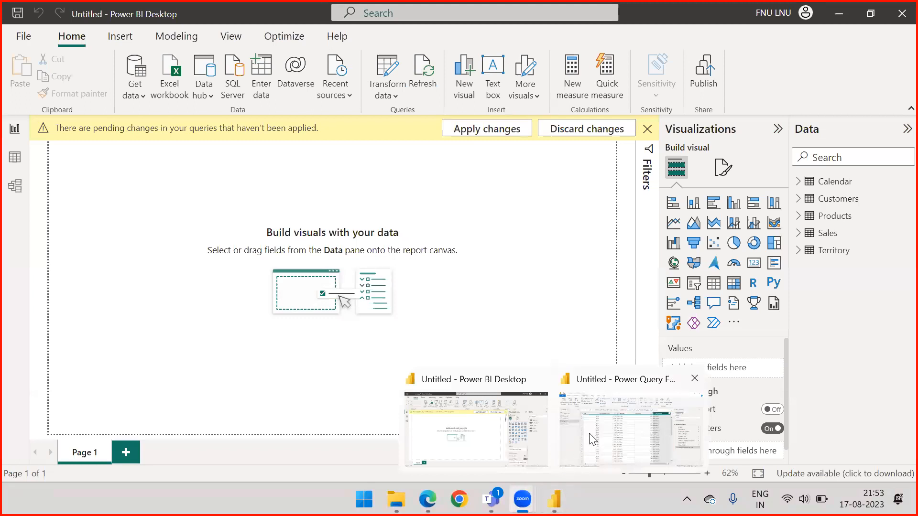
{"action": "left_click", "coordinate": [631, 425]}
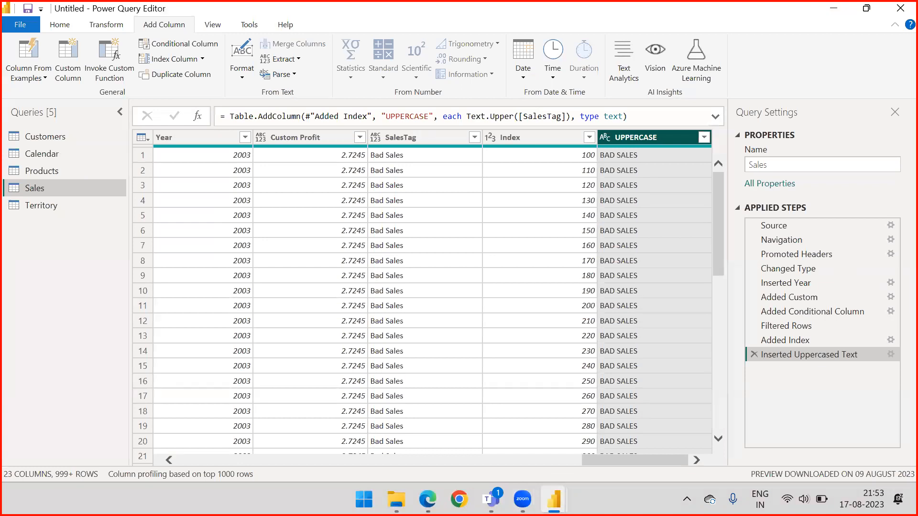
{"action": "left_click_drag", "start_coordinate": [178, 182], "coordinate": [93, 210]}
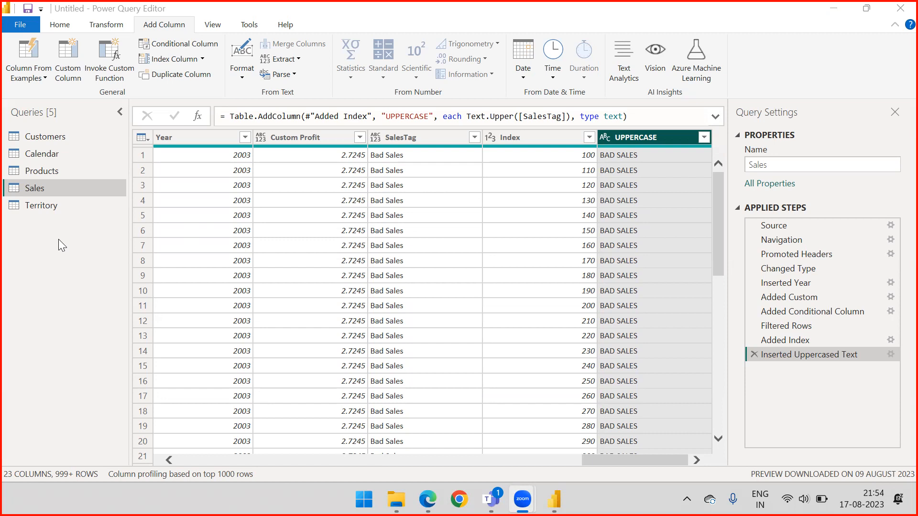
{"action": "left_click", "coordinate": [836, 12]}
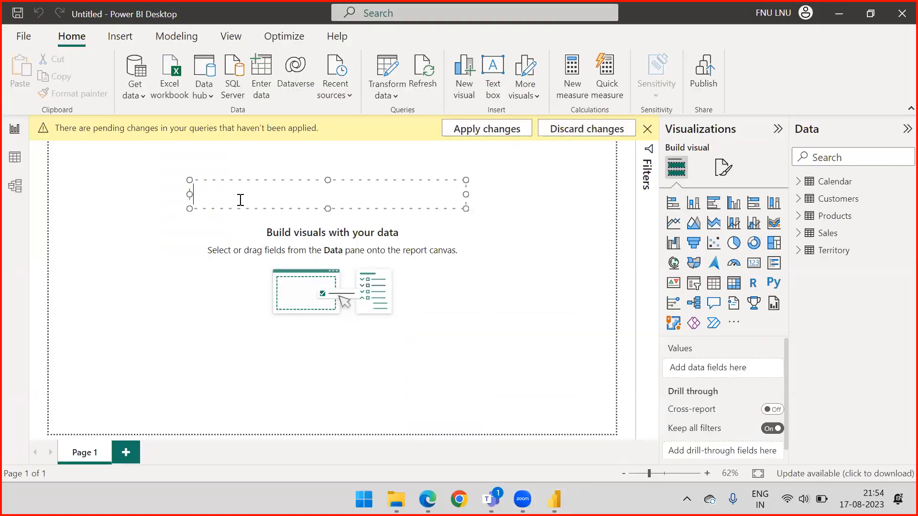
Write the annotation "function Name()" in the text box above the placeholder on the blank report canvas.
{"action": "type", "text": "funcit"}
{"action": "type", "text": "on"}
{"action": "key", "text": "BackSpace"}
{"action": "key", "text": "BackSpace"}
{"action": "key", "text": "BackSpace"}
{"action": "key", "text": "BackSpace"}
{"action": "type", "text": "tion"}
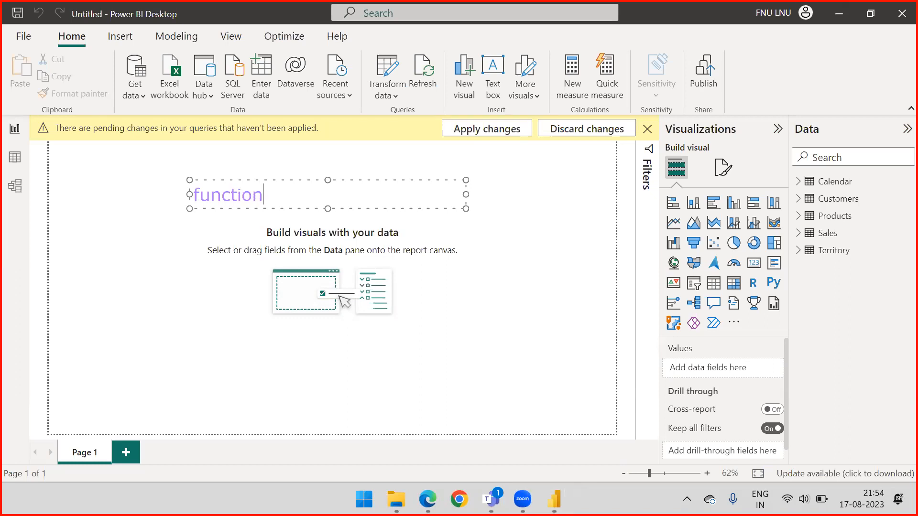
{"action": "type", "text": " Name()"}
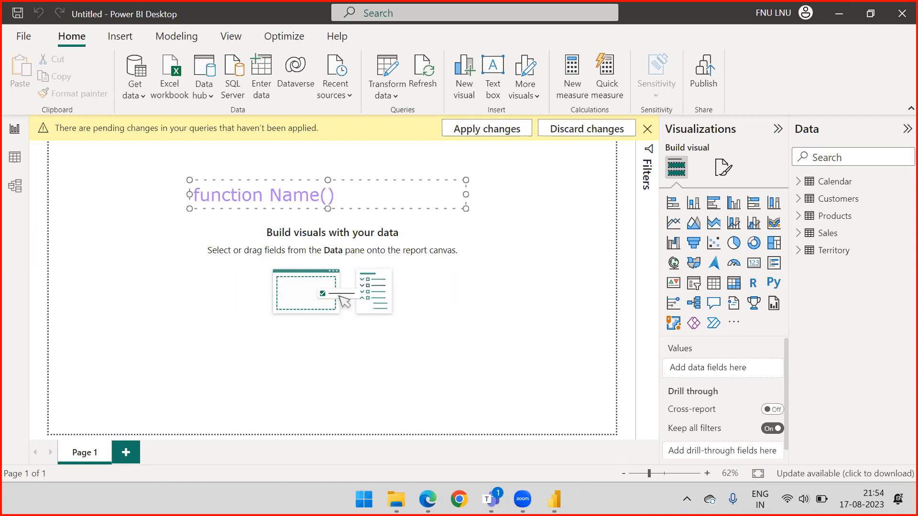
{"action": "type", "text": "p1,p1"}
Add the parameters p1,p2,p3 to the function annotation, write "return" below it, and dismiss the annotation.
{"action": "key", "text": "BackSpace"}
{"action": "type", "text": "2,p3"}
{"action": "left_click", "coordinate": [424, 196]}
{"action": "key", "text": "Return"}
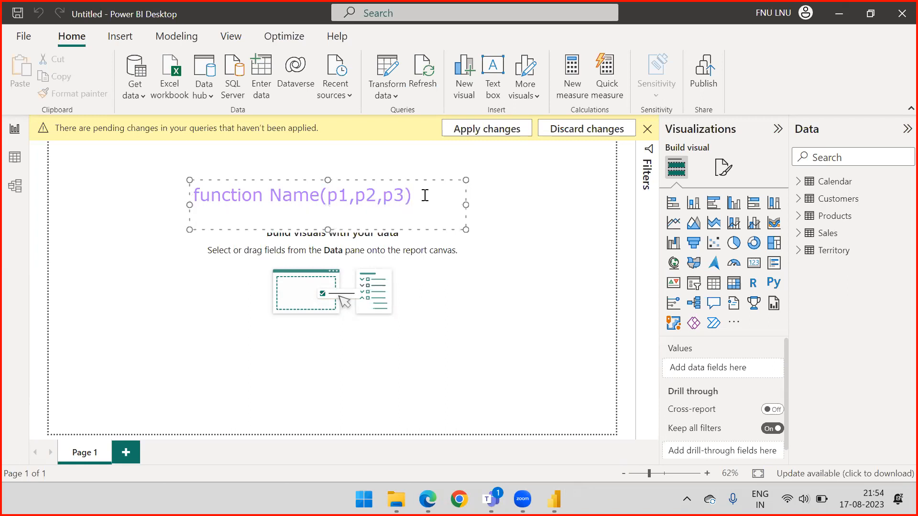
{"action": "type", "text": "return"}
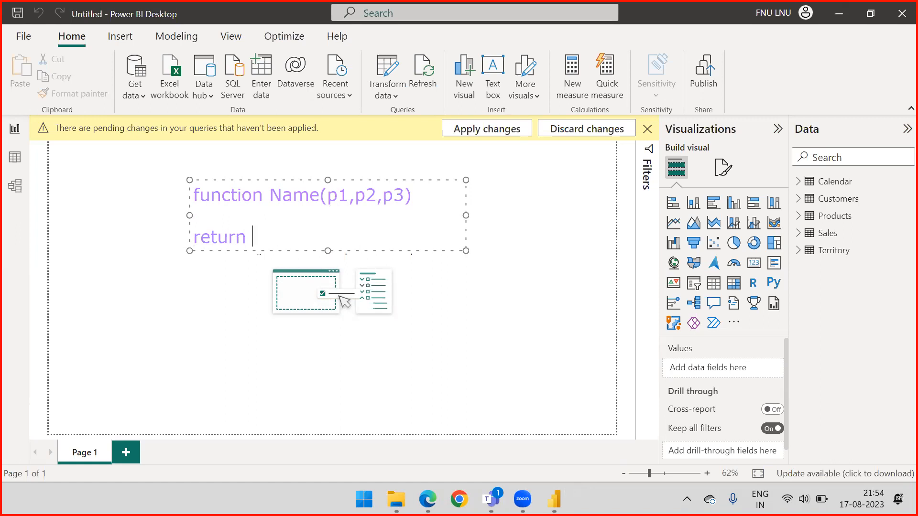
{"action": "left_click", "coordinate": [538, 197]}
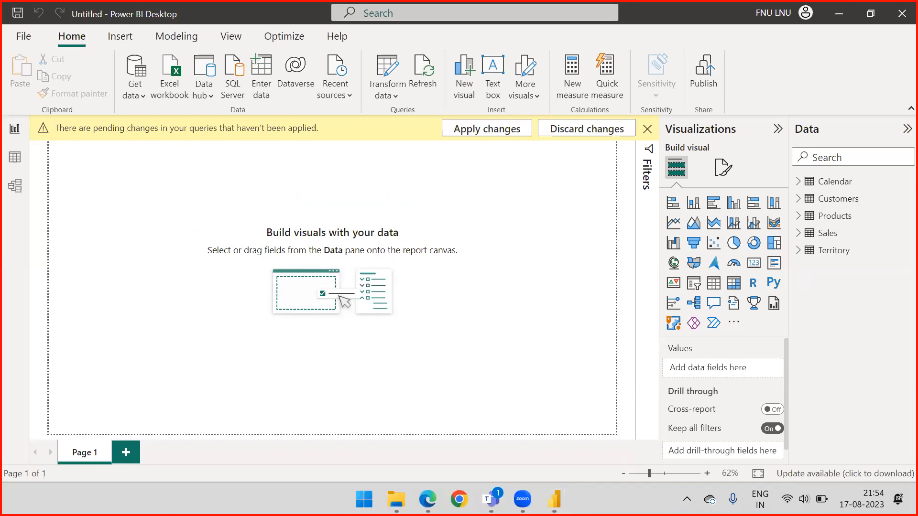
Switch to the Power Query Editor and create a new blank query.
{"action": "mouse_move", "coordinate": [555, 500]}
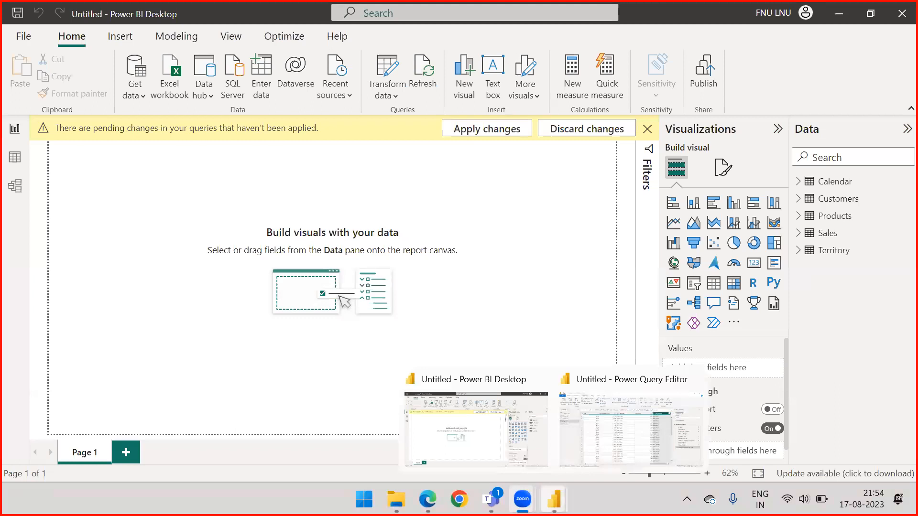
{"action": "left_click", "coordinate": [617, 416]}
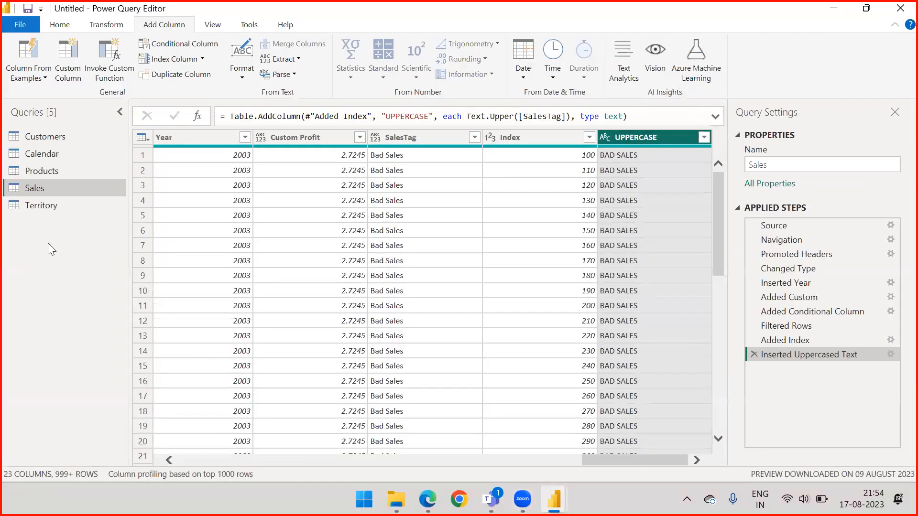
{"action": "right_click", "coordinate": [48, 243]}
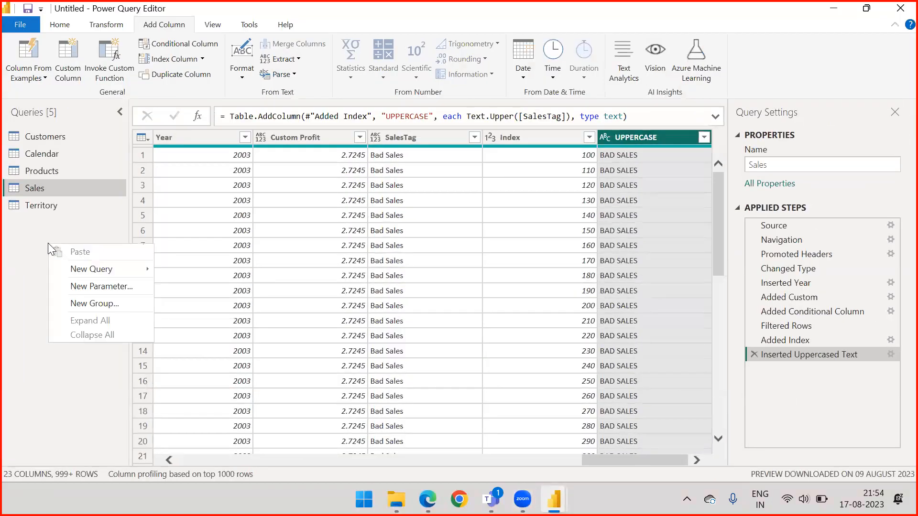
{"action": "left_click", "coordinate": [36, 238]}
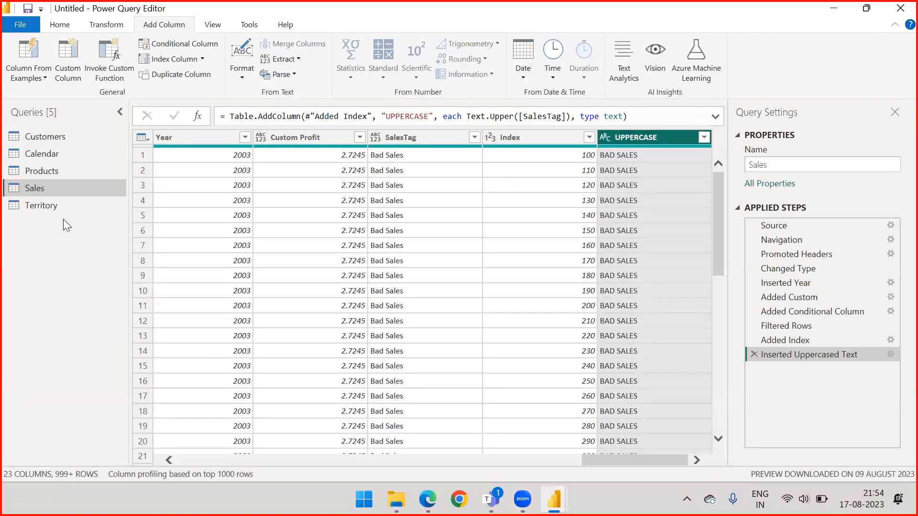
{"action": "right_click", "coordinate": [44, 257]}
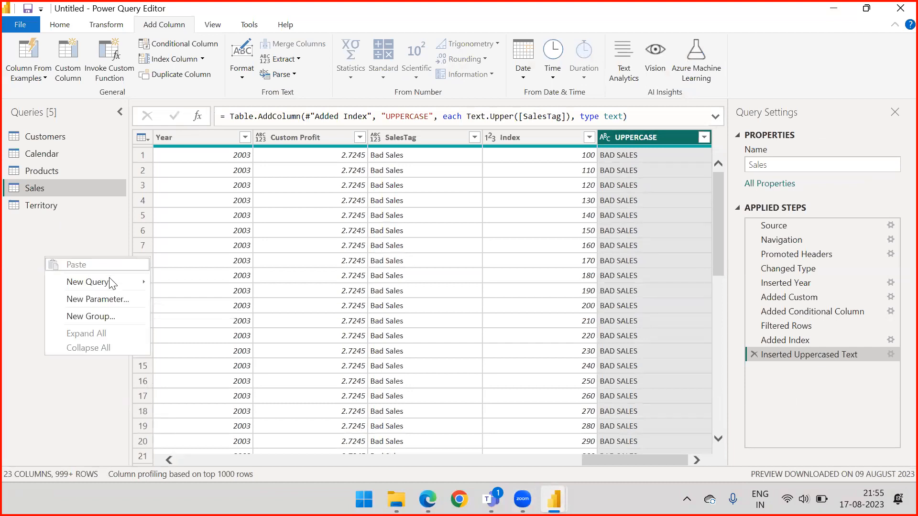
{"action": "mouse_move", "coordinate": [107, 281]}
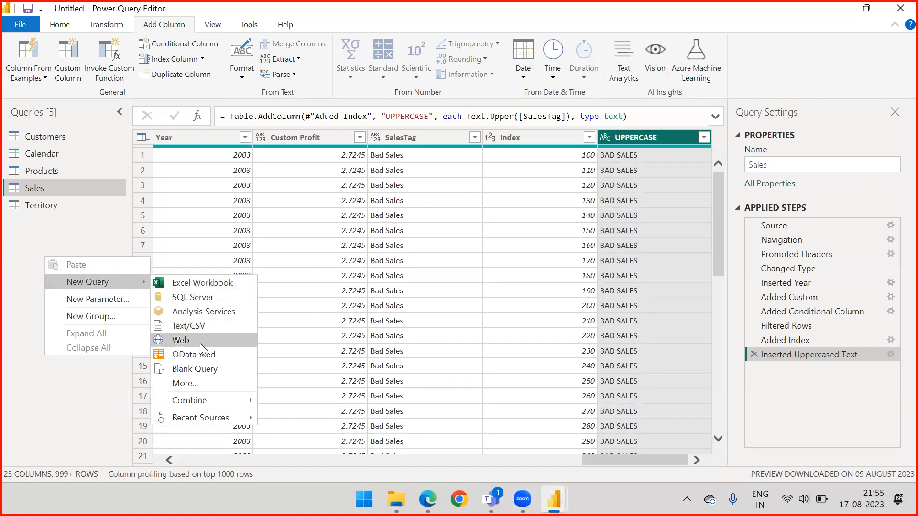
{"action": "left_click", "coordinate": [204, 371]}
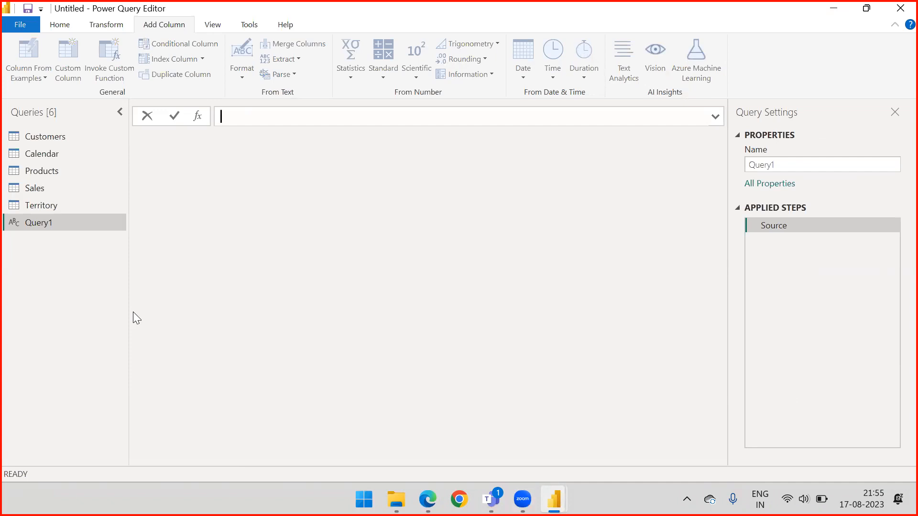
Enter the empty function definition = () => as the formula of the blank query.
{"action": "type", "text": "="}
{"action": "type", "text": "() = >"}
{"action": "left_click_drag", "start_coordinate": [254, 117], "coordinate": [243, 117]}
{"action": "left_click", "coordinate": [257, 118]}
{"action": "left_click_drag", "start_coordinate": [255, 117], "coordinate": [245, 116]}
{"action": "left_click", "coordinate": [235, 118]}
{"action": "key", "text": "alt+Tab"}
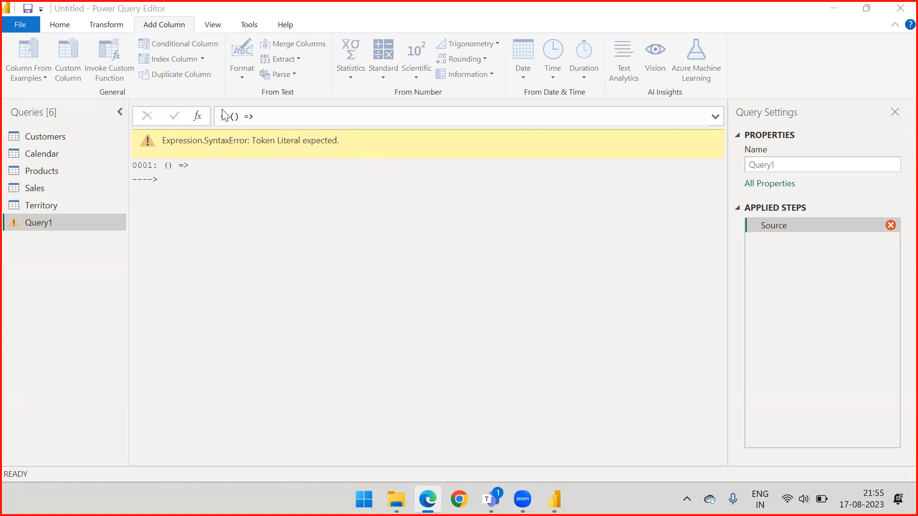
Define the parameters salesAMT, ProductCost and TaxAMT inside the parentheses of the function formula.
{"action": "left_click", "coordinate": [266, 117]}
{"action": "left_click", "coordinate": [234, 119]}
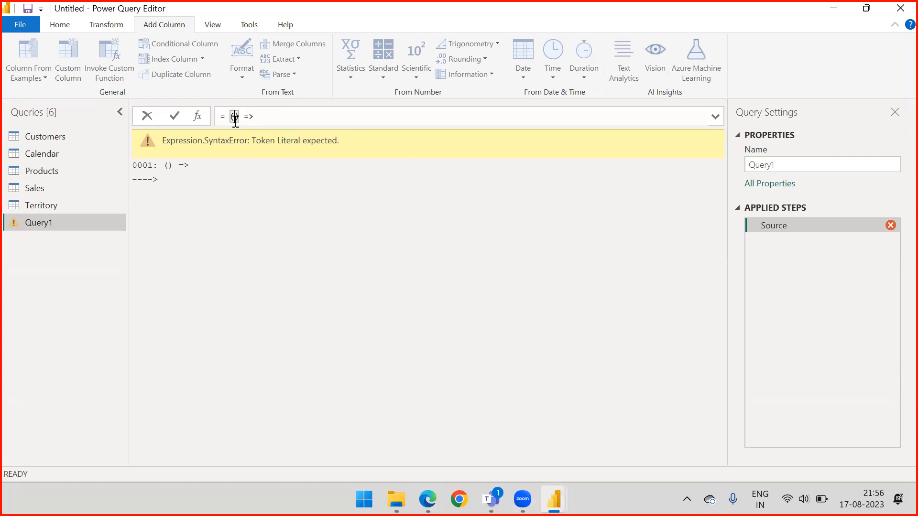
{"action": "left_click", "coordinate": [281, 115]}
{"action": "type", "text": "sales,"}
{"action": "key", "text": "Left"}
{"action": "key", "text": "Left"}
{"action": "type", "text": "AMT"}
{"action": "key", "text": "Right"}
{"action": "type", "text": "Po"}
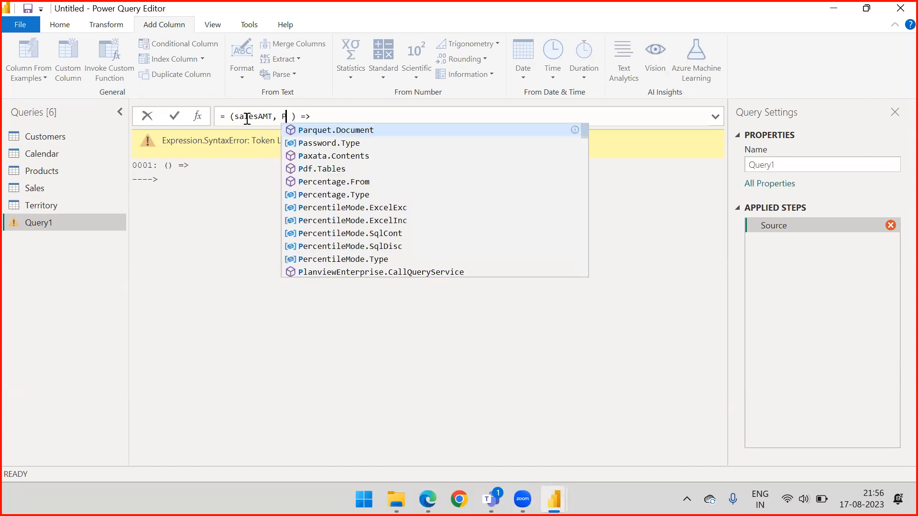
{"action": "key", "text": "BackSpace"}
{"action": "type", "text": "roductCos"}
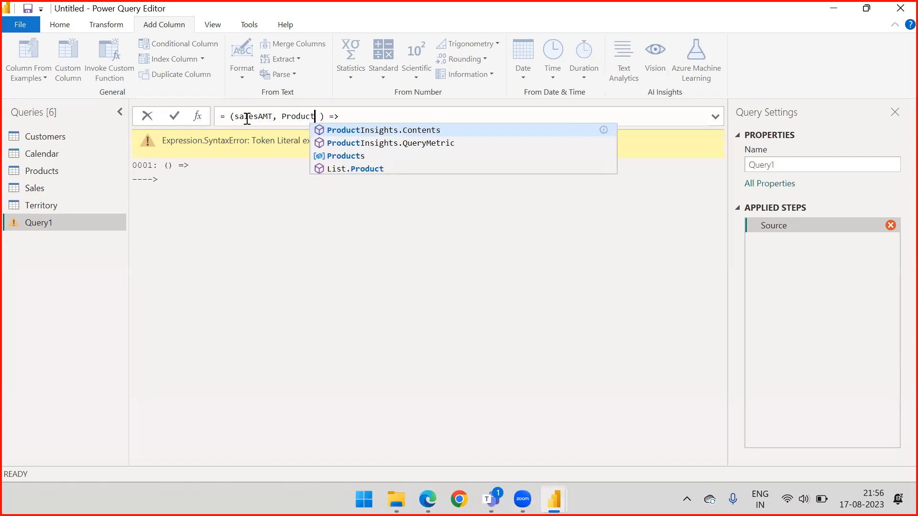
{"action": "type", "text": "t, "}
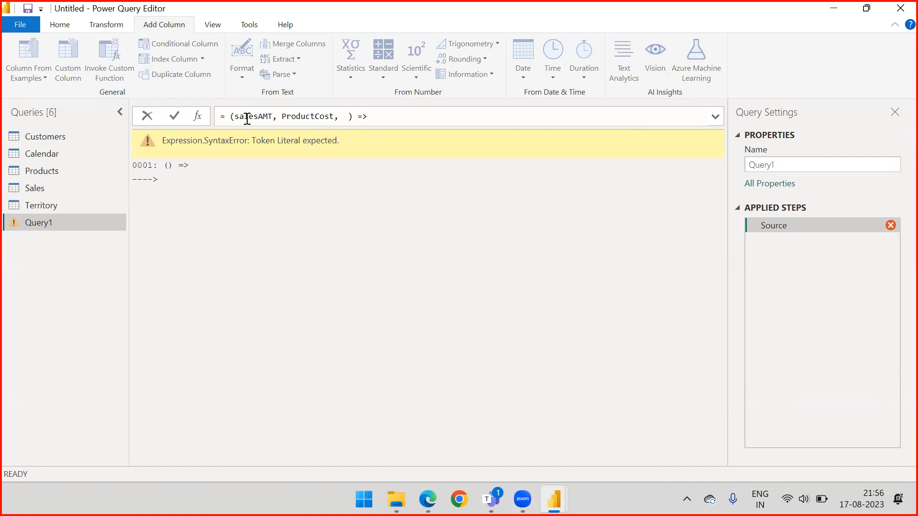
{"action": "type", "text": "Tax"}
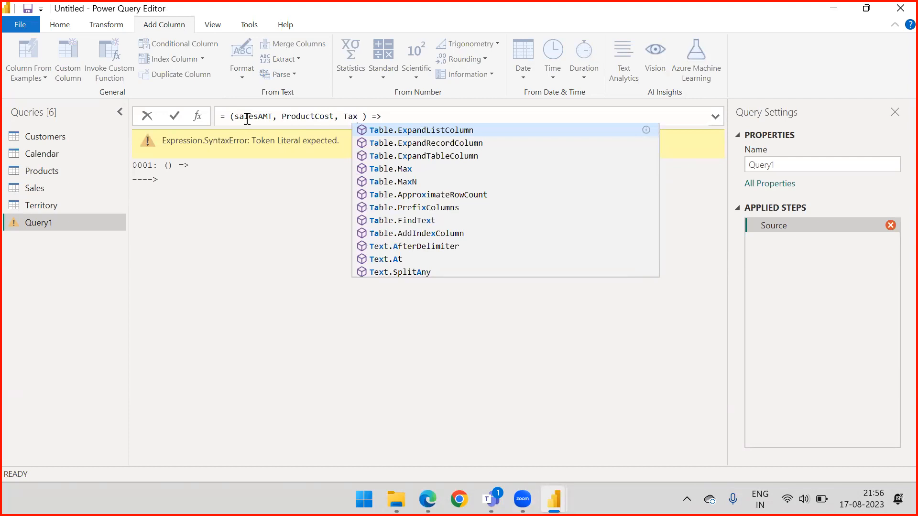
{"action": "type", "text": "AMT"}
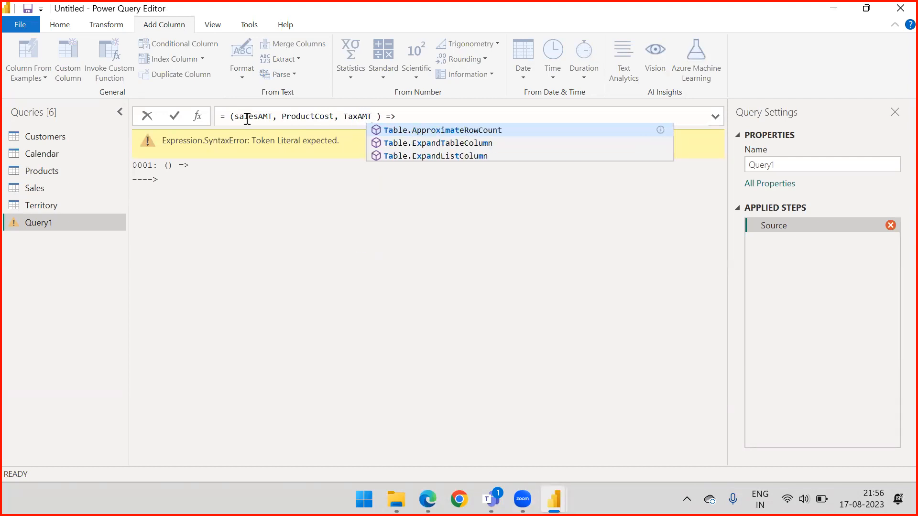
{"action": "left_click_drag", "start_coordinate": [235, 117], "coordinate": [377, 116]}
{"action": "left_click", "coordinate": [377, 117]}
{"action": "key", "text": "BackSpace"}
{"action": "left_click", "coordinate": [418, 115]}
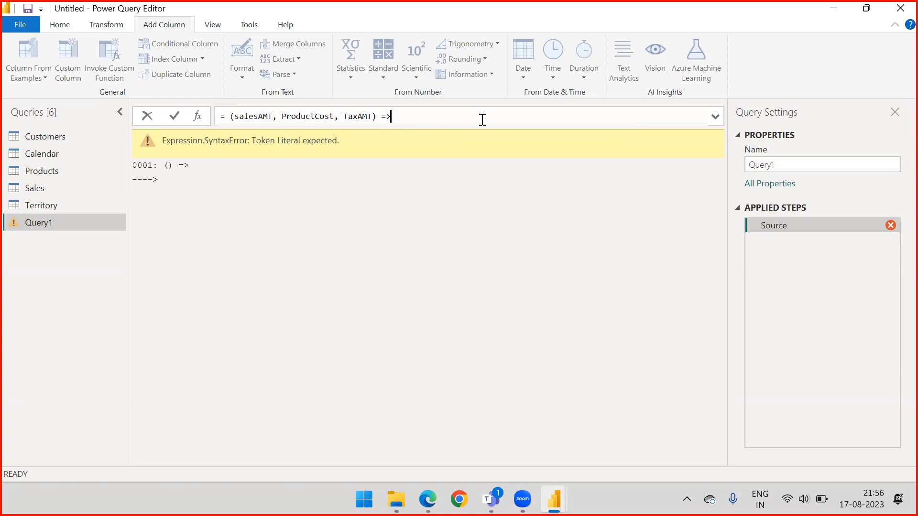
Try to complete the function with the expression SalesAMT - ProductCost - TaxAMT and commit the formula.
{"action": "type", "text": "Sale"}
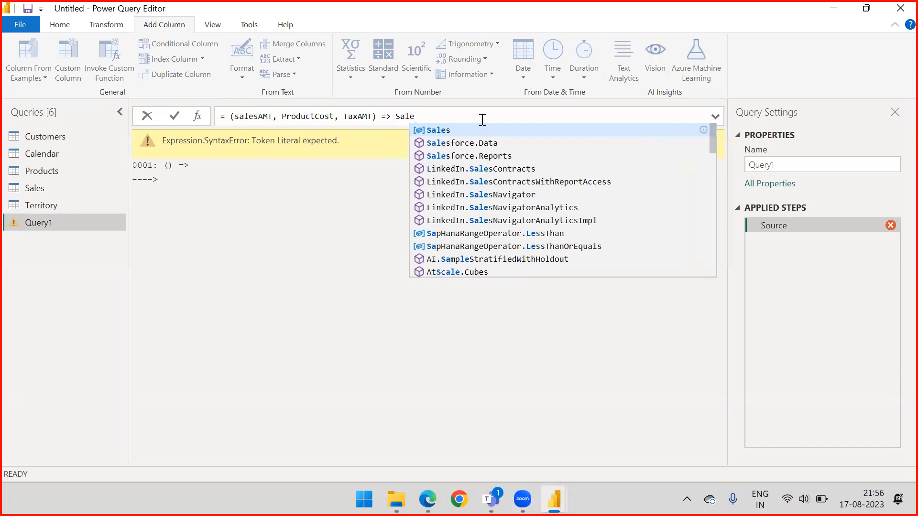
{"action": "type", "text": "sAMT"}
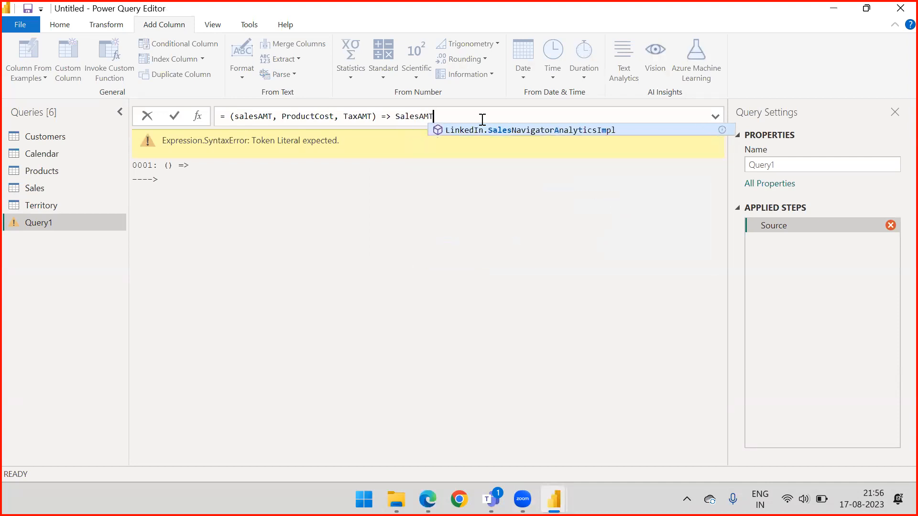
{"action": "type", "text": " - P"}
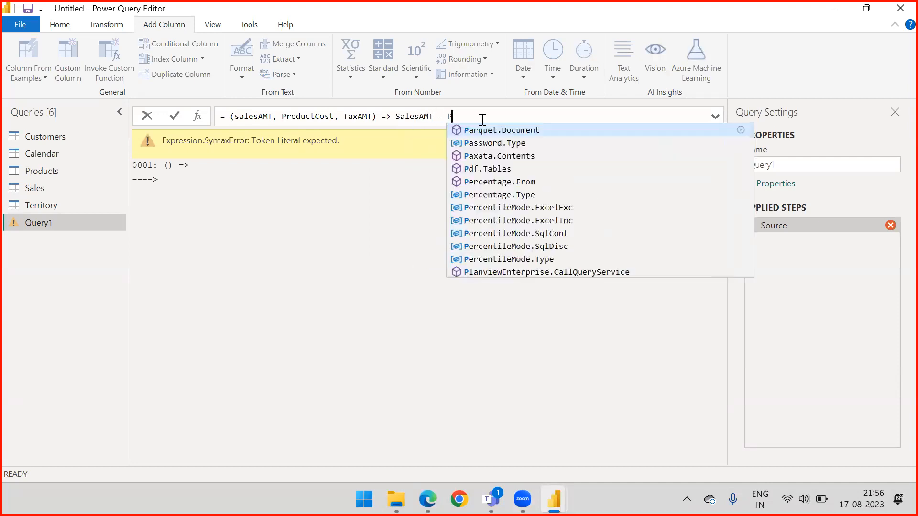
{"action": "type", "text": "rodut"}
{"action": "key", "text": "BackSpace"}
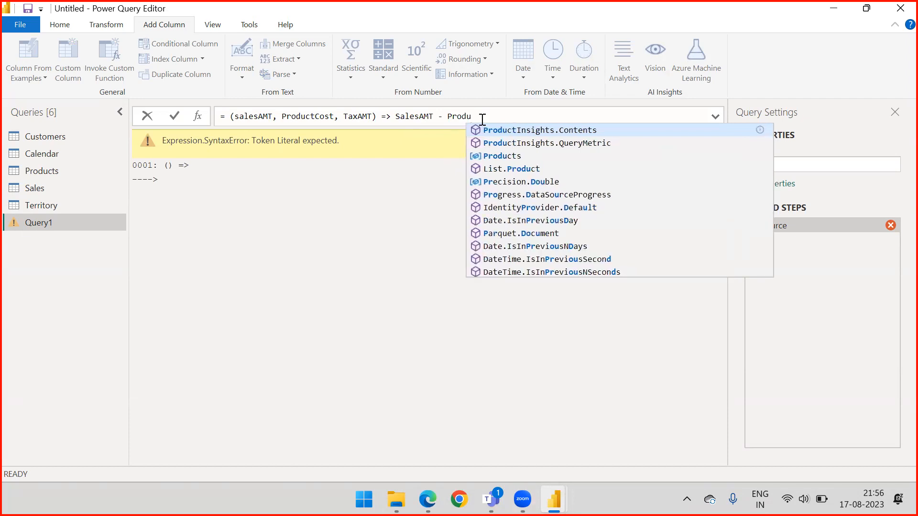
{"action": "type", "text": "ctCost"}
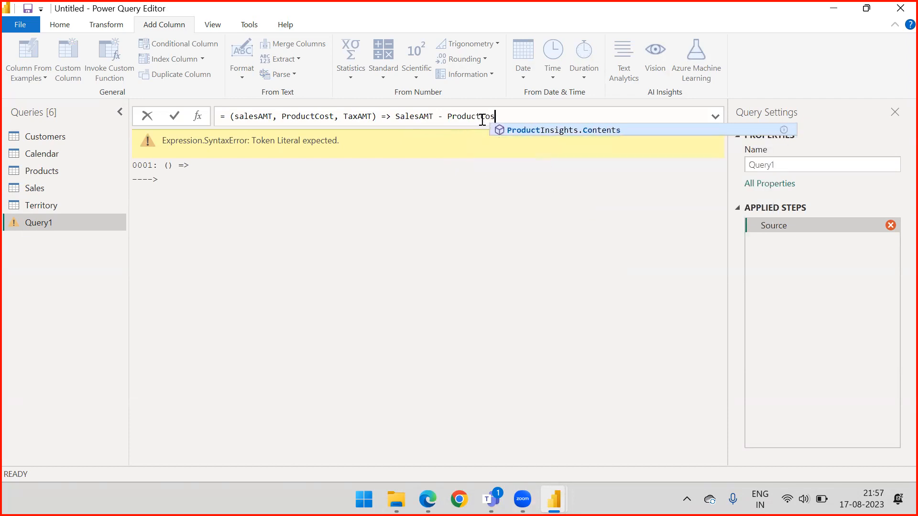
{"action": "type", "text": " - "}
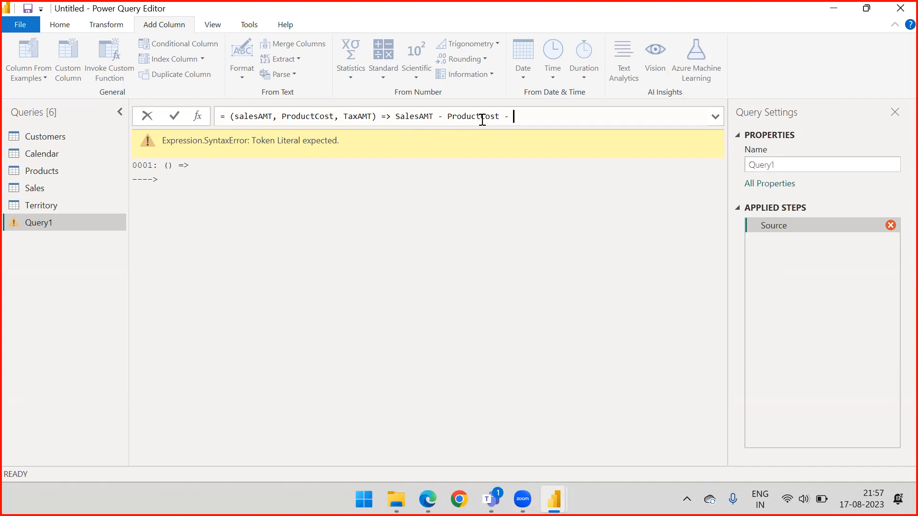
{"action": "type", "text": "TaxAMT"}
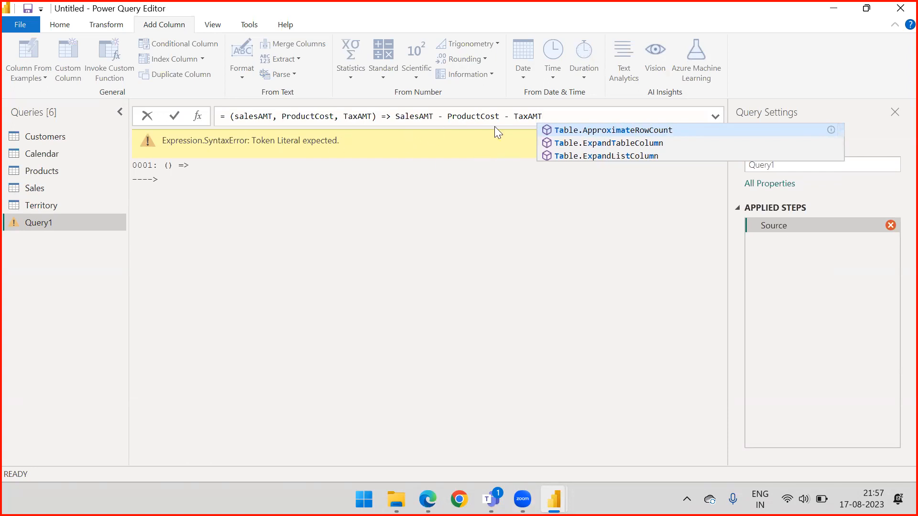
{"action": "key", "text": "Tab"}
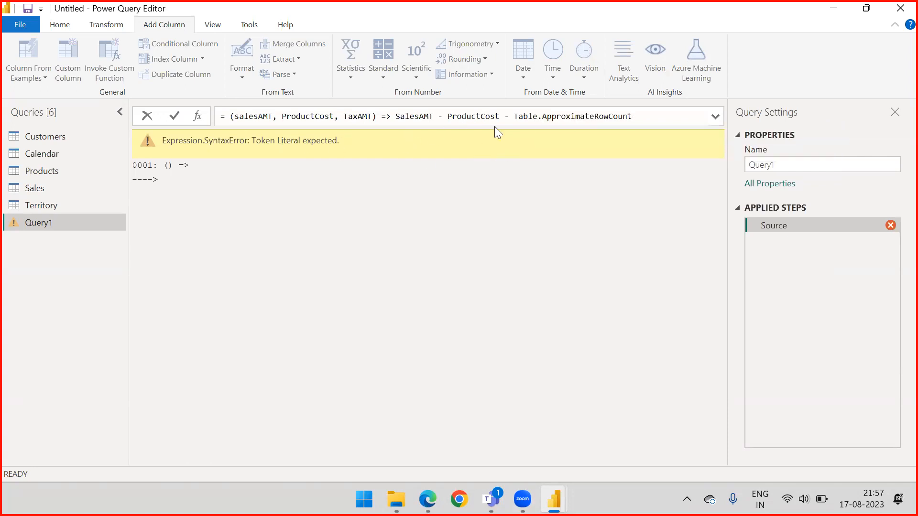
{"action": "key", "text": "ctrl+z"}
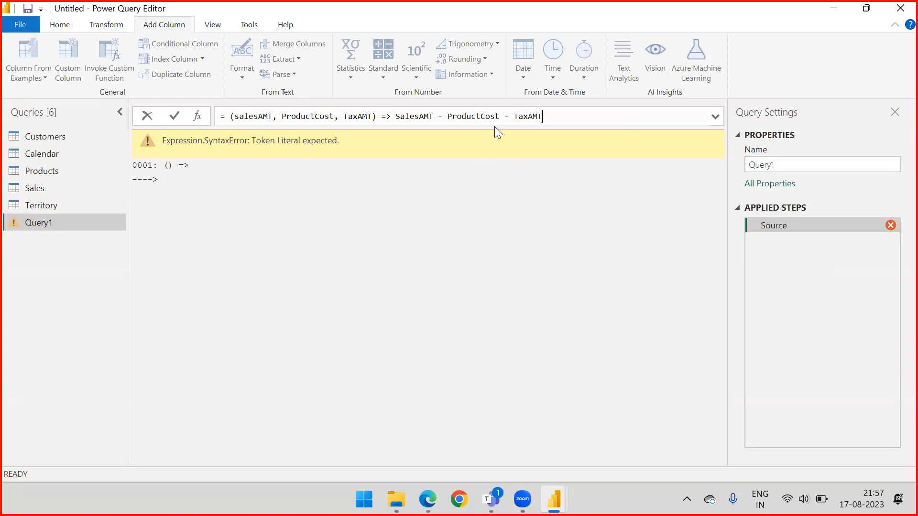
{"action": "key", "text": "Return"}
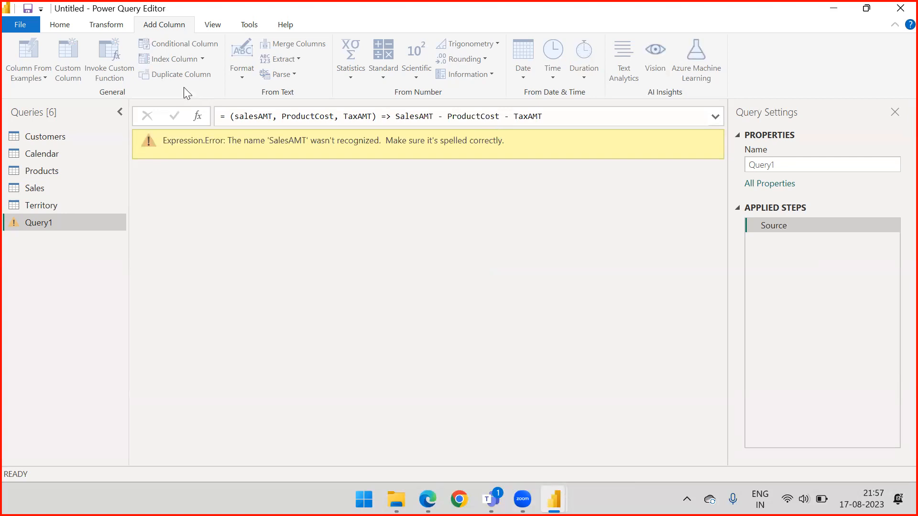
Replace the function's three parameters with a, b and c in the formula.
{"action": "left_click", "coordinate": [234, 117]}
{"action": "double_click", "coordinate": [252, 116]}
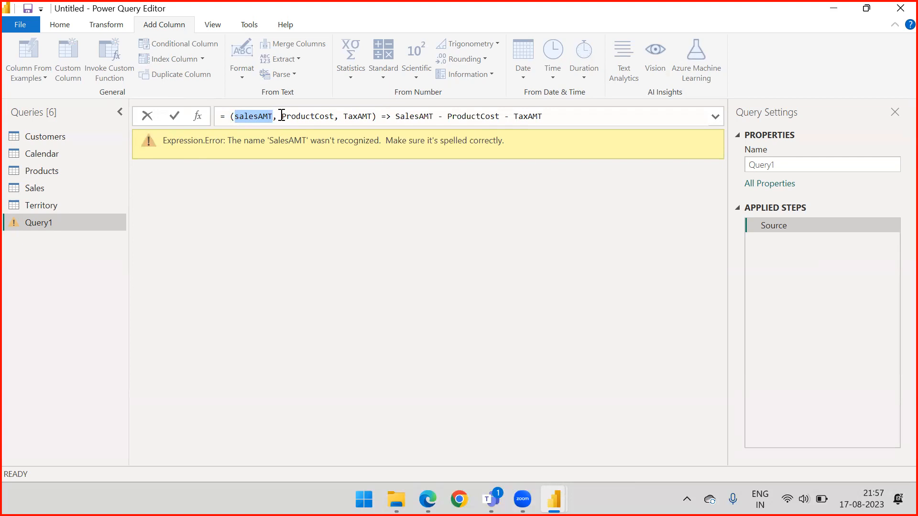
{"action": "left_click", "coordinate": [283, 117]}
{"action": "left_click_drag", "start_coordinate": [282, 116], "coordinate": [334, 116]}
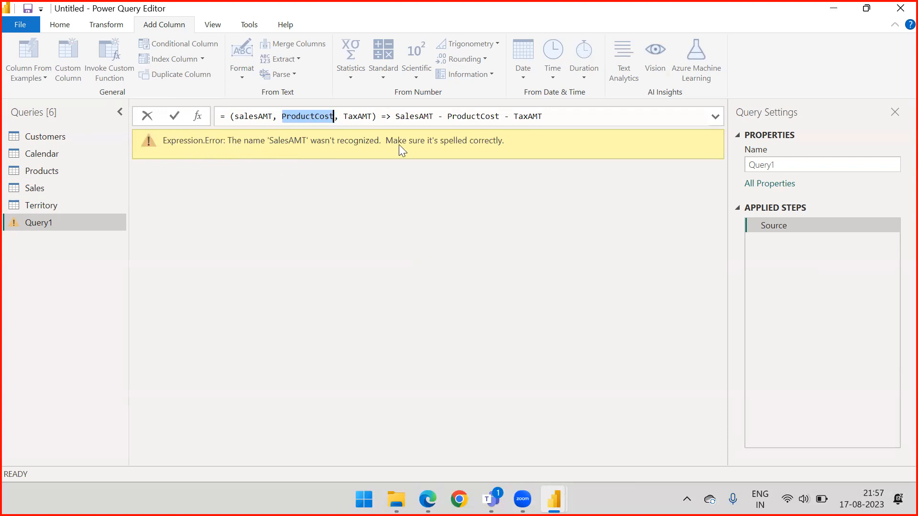
{"action": "left_click", "coordinate": [261, 116]}
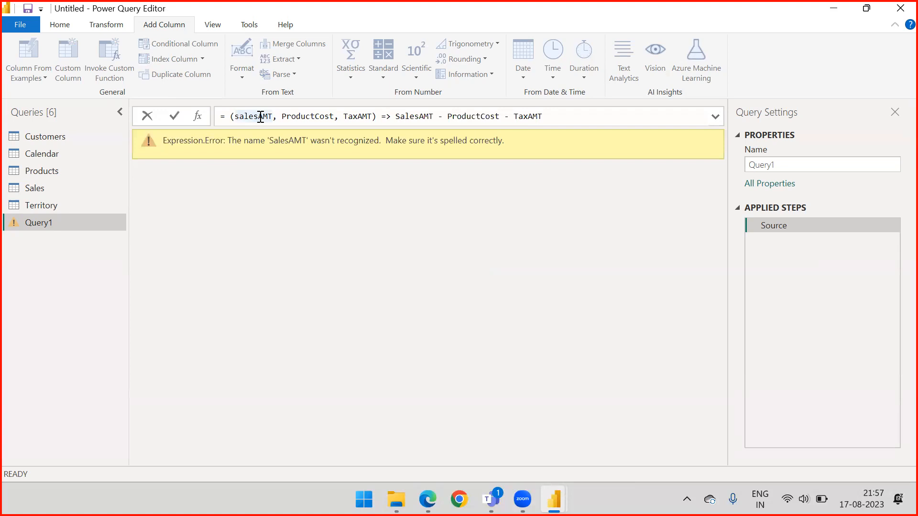
{"action": "double_click", "coordinate": [260, 116]}
{"action": "type", "text": "a"}
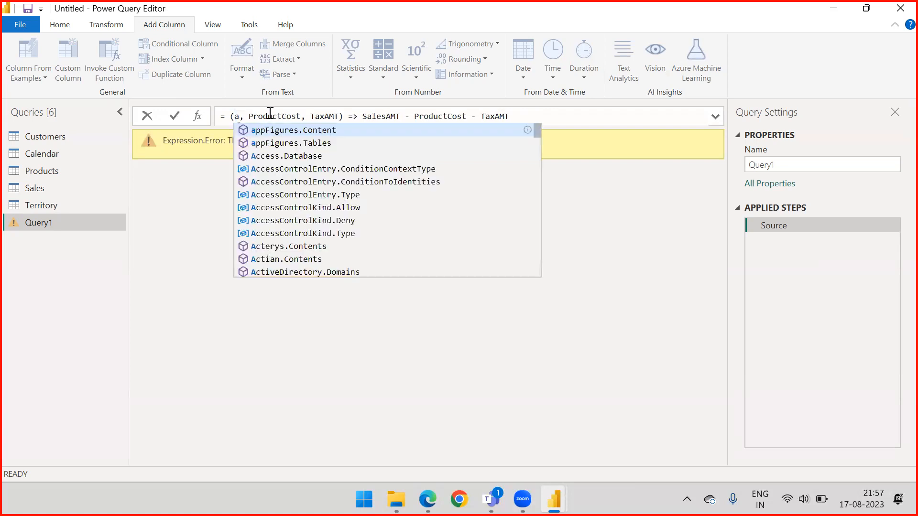
{"action": "double_click", "coordinate": [270, 116]}
{"action": "type", "text": "b"}
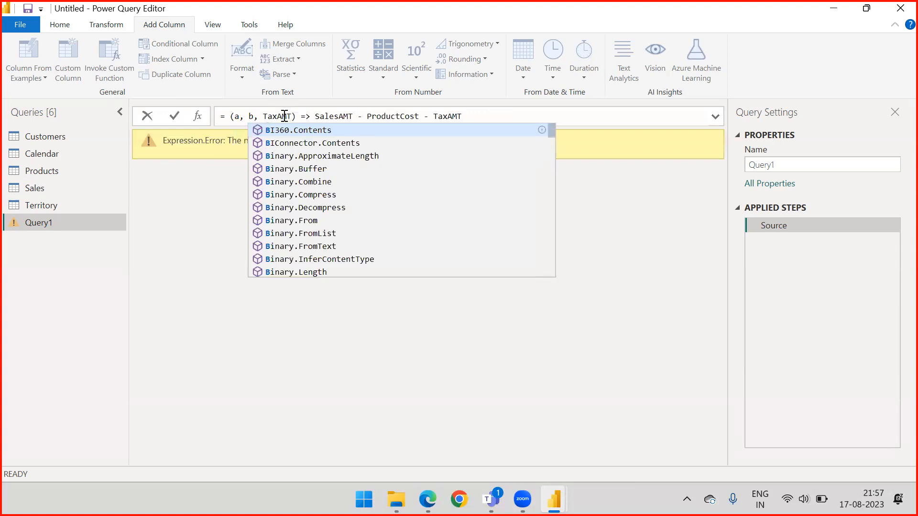
{"action": "double_click", "coordinate": [283, 116]}
{"action": "type", "text": "c"}
Replace the function's body with the expression a+b+c and commit the formula.
{"action": "left_click_drag", "start_coordinate": [290, 116], "coordinate": [457, 119]}
{"action": "key", "text": "BackSpace"}
{"action": "type", "text": "a"}
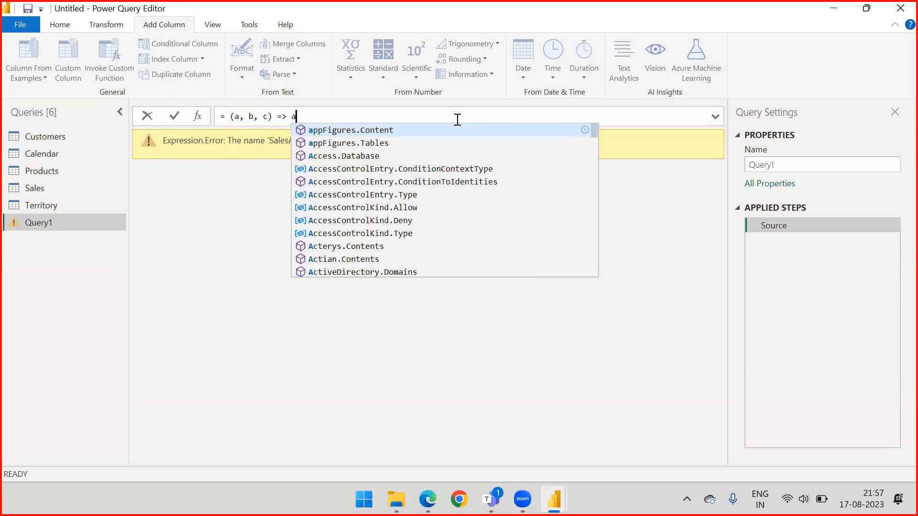
{"action": "type", "text": "+b+c"}
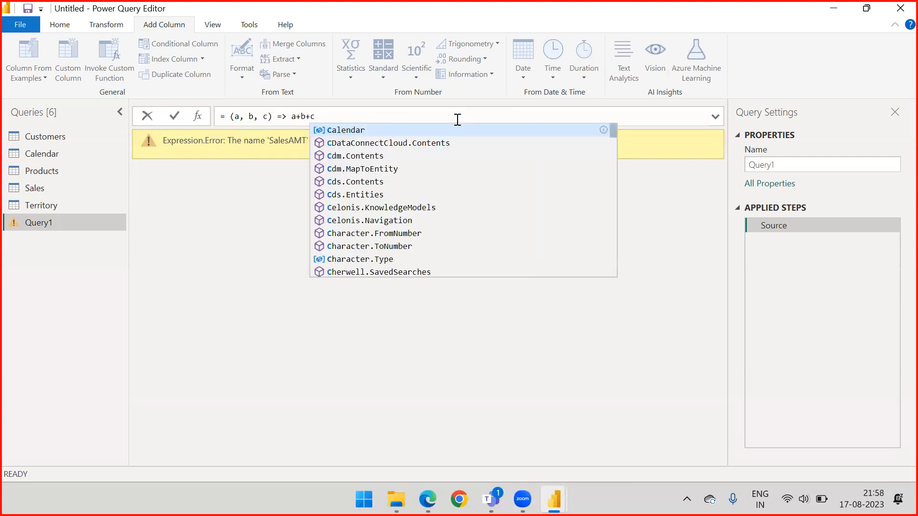
{"action": "key", "text": "Tab"}
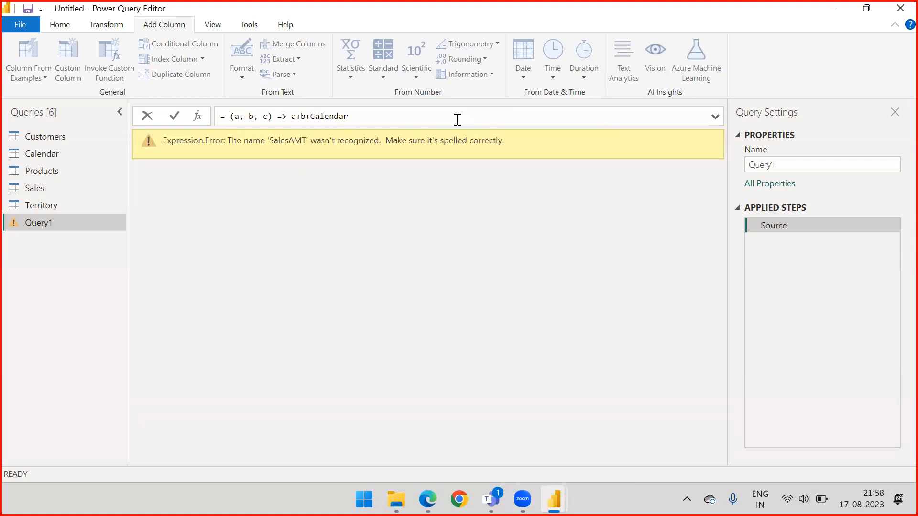
{"action": "key", "text": "ctrl+z"}
{"action": "key", "text": "Return"}
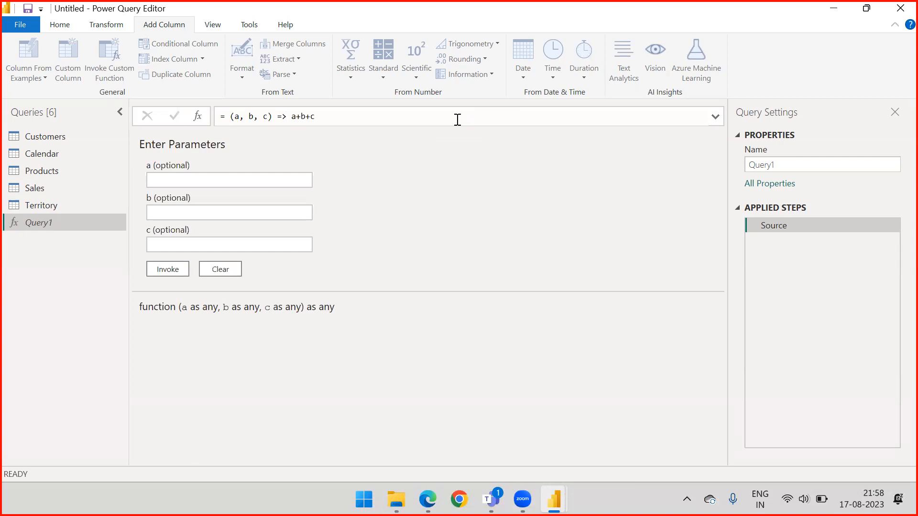
Change both plus operators in the function's expression to minus, giving a-b-c, and commit the formula.
{"action": "left_click", "coordinate": [300, 117]}
{"action": "key", "text": "BackSpace"}
{"action": "type", "text": "-"}
{"action": "key", "text": "Right"}
{"action": "key", "text": "Right"}
{"action": "key", "text": "BackSpace"}
{"action": "type", "text": "-"}
{"action": "key", "text": "Return"}
Invoke the function with the parameter values a = 10, b = 5 and c = 2.
{"action": "left_click", "coordinate": [170, 181]}
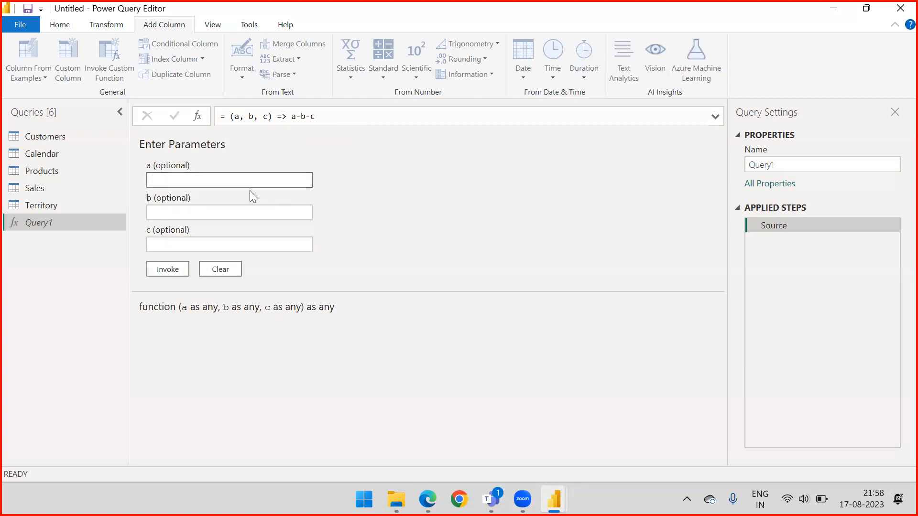
{"action": "type", "text": "10"}
{"action": "left_click", "coordinate": [225, 206]}
{"action": "type", "text": "5"}
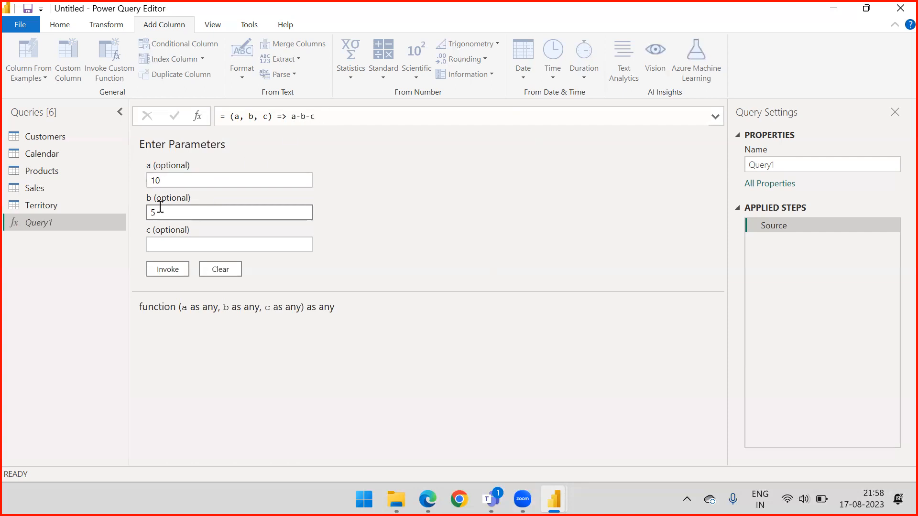
{"action": "left_click", "coordinate": [164, 244]}
{"action": "type", "text": "2"}
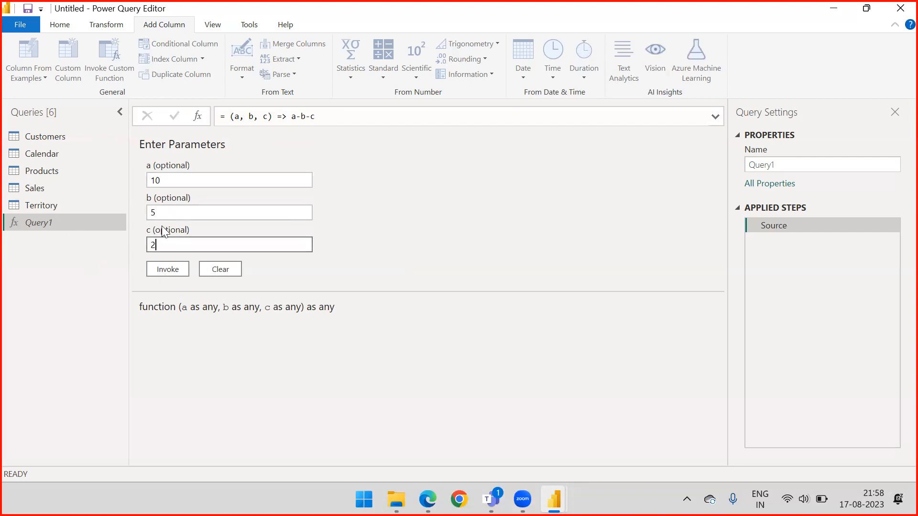
{"action": "left_click", "coordinate": [158, 272]}
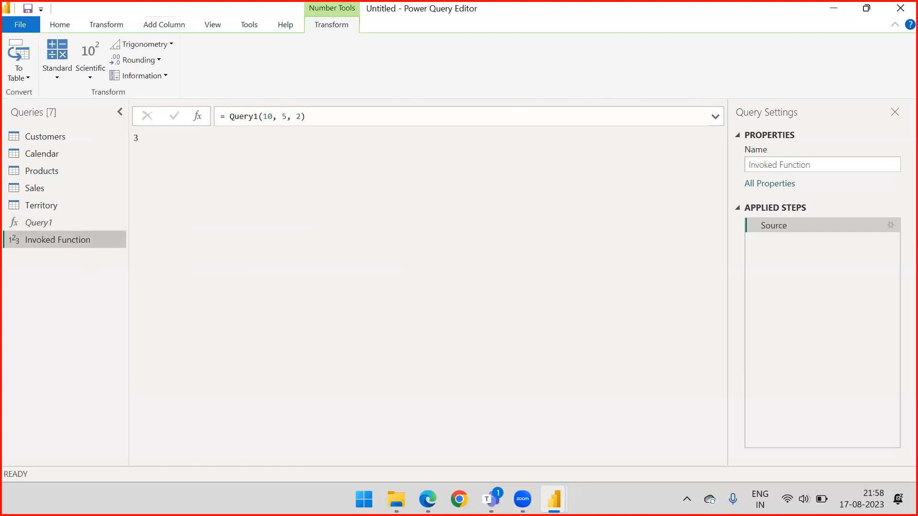
{"action": "left_click_drag", "start_coordinate": [200, 225], "coordinate": [143, 141]}
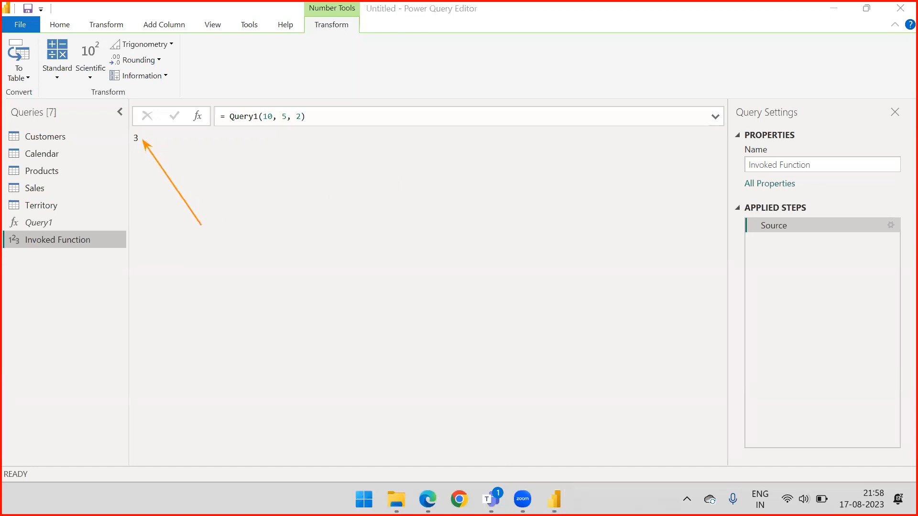
{"action": "key", "text": "Escape"}
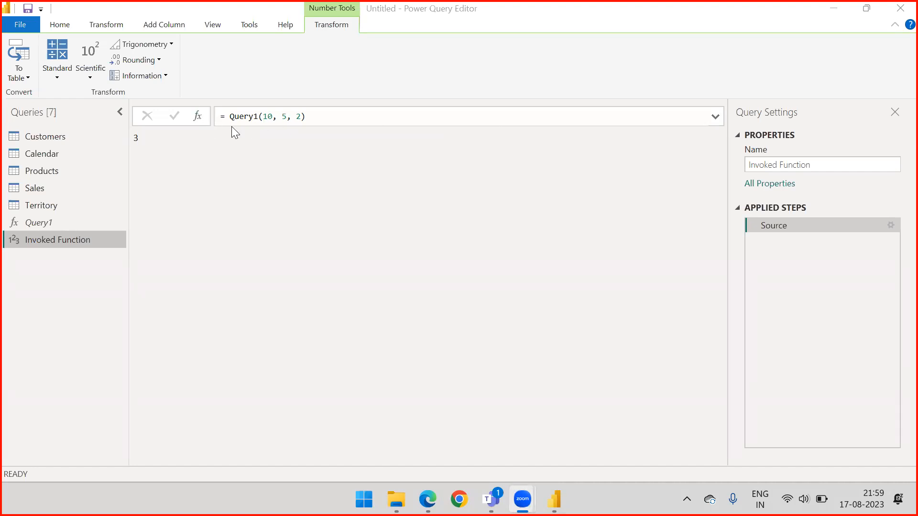
Delete the Invoked Function query from the query list.
{"action": "left_click", "coordinate": [42, 225]}
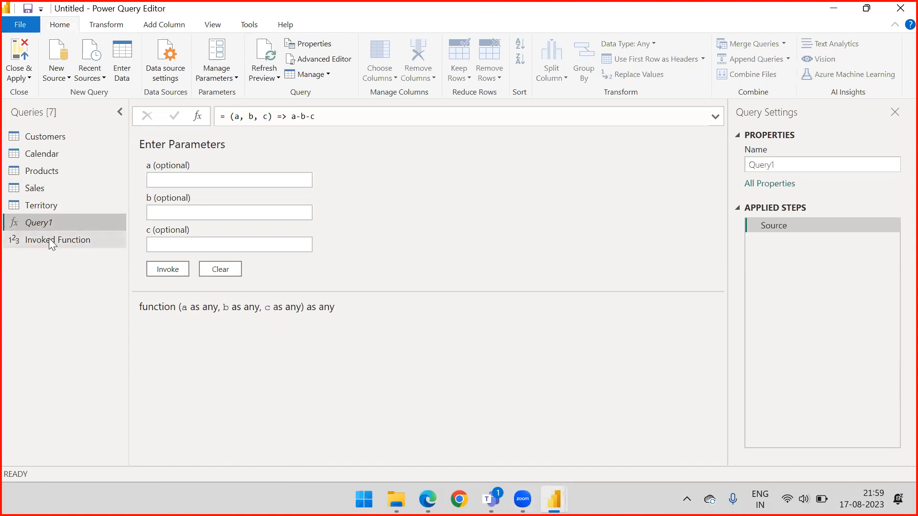
{"action": "left_click", "coordinate": [53, 240]}
{"action": "left_click", "coordinate": [67, 25]}
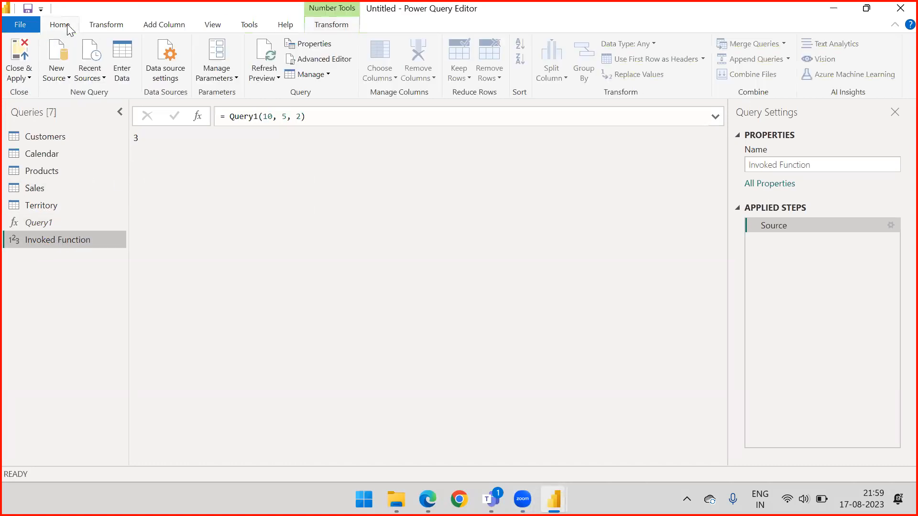
{"action": "right_click", "coordinate": [50, 240]}
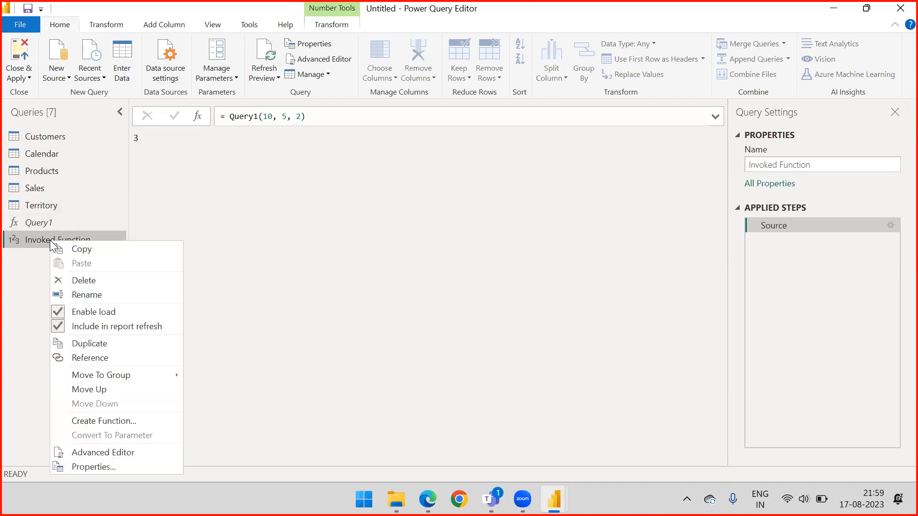
{"action": "left_click", "coordinate": [74, 287]}
{"action": "left_click", "coordinate": [77, 256]}
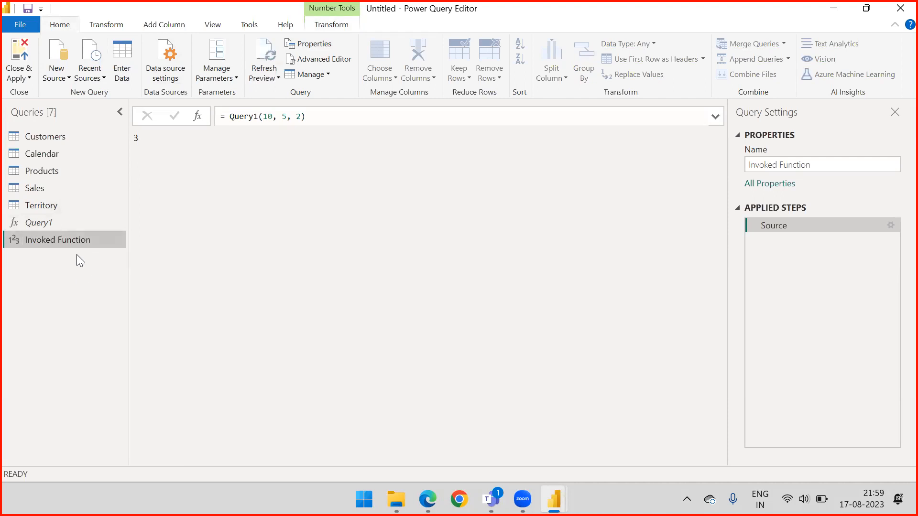
{"action": "right_click", "coordinate": [72, 242]}
{"action": "left_click", "coordinate": [113, 283]}
{"action": "key", "text": "Delete"}
In the Query1 function formula, replace the first parameter a with SalesAmt.
{"action": "left_click", "coordinate": [54, 223]}
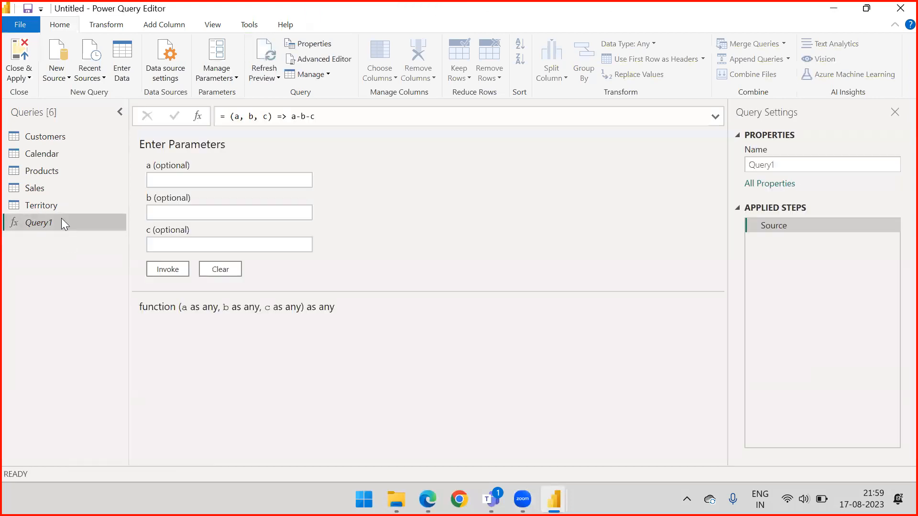
{"action": "left_click", "coordinate": [235, 116]}
{"action": "key", "text": "Delete"}
{"action": "type", "text": "Sale"}
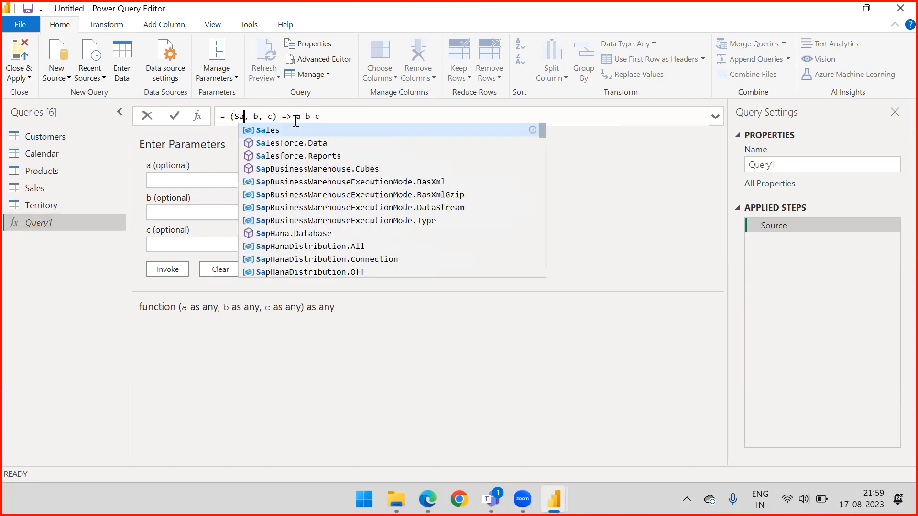
{"action": "type", "text": "s"}
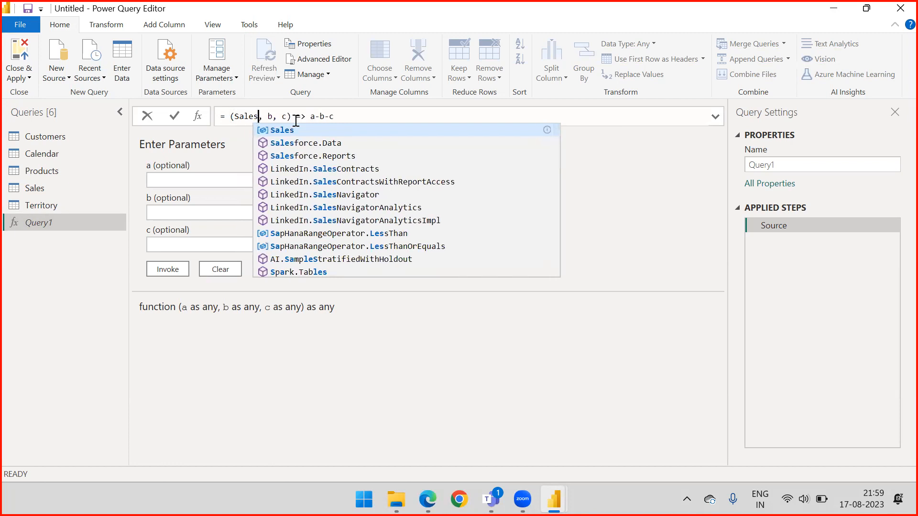
{"action": "type", "text": "amt"}
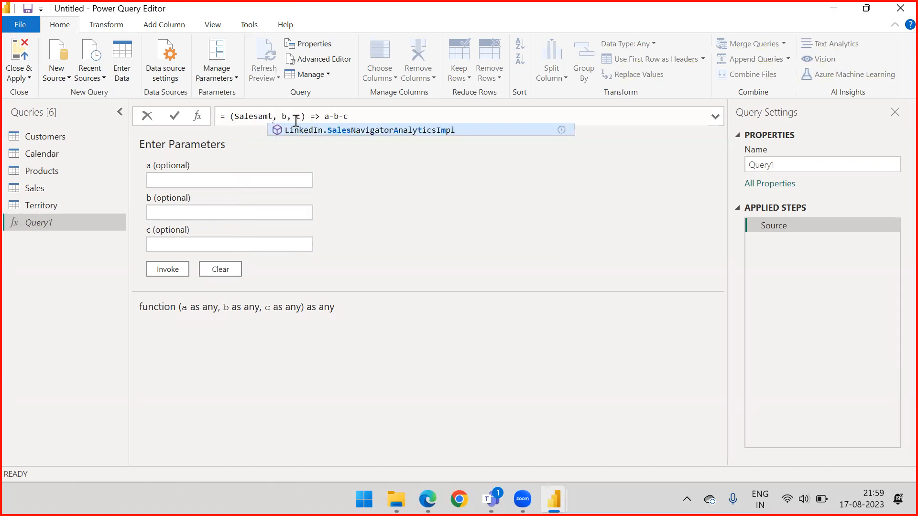
{"action": "key", "text": "Right"}
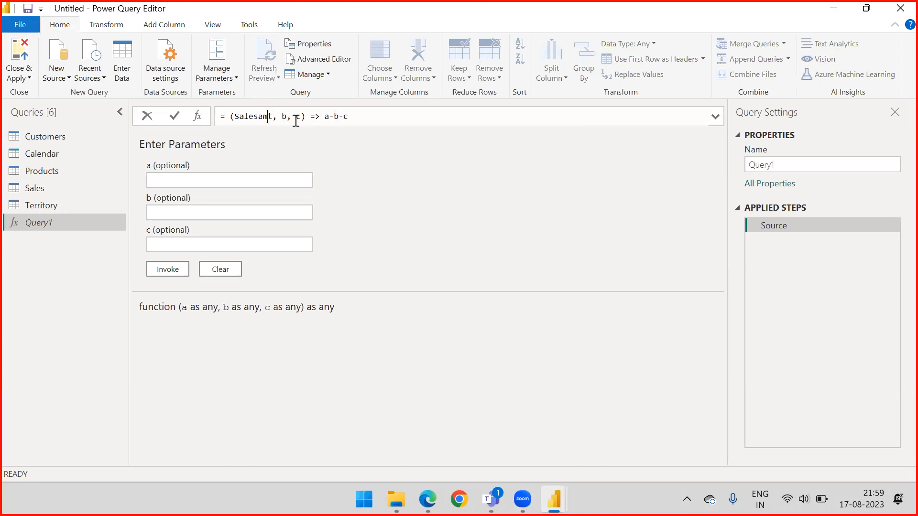
{"action": "key", "text": "BackSpace"}
{"action": "key", "text": "BackSpace"}
{"action": "key", "text": "BackSpace"}
{"action": "type", "text": "Amt"}
Replace the function's second parameter b with CostProduct in the parameter list.
{"action": "key", "text": "Right"}
{"action": "key", "text": "Right"}
{"action": "key", "text": "Right"}
{"action": "key", "text": "BackSpace"}
{"action": "type", "text": "Cost"}
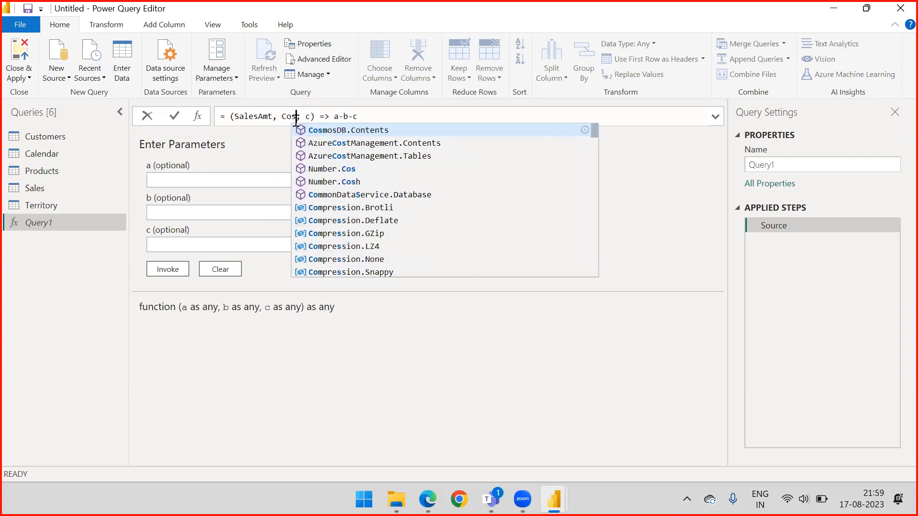
{"action": "type", "text": "Prod"}
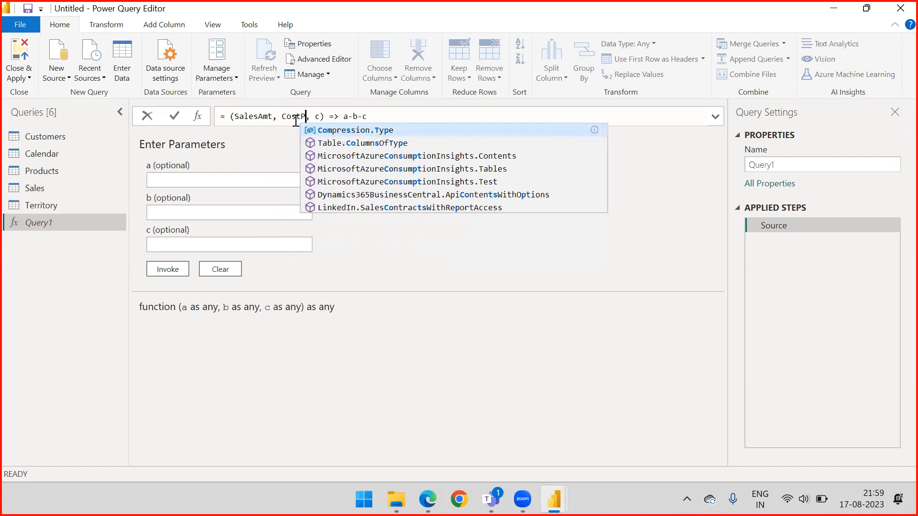
{"action": "type", "text": "uct"}
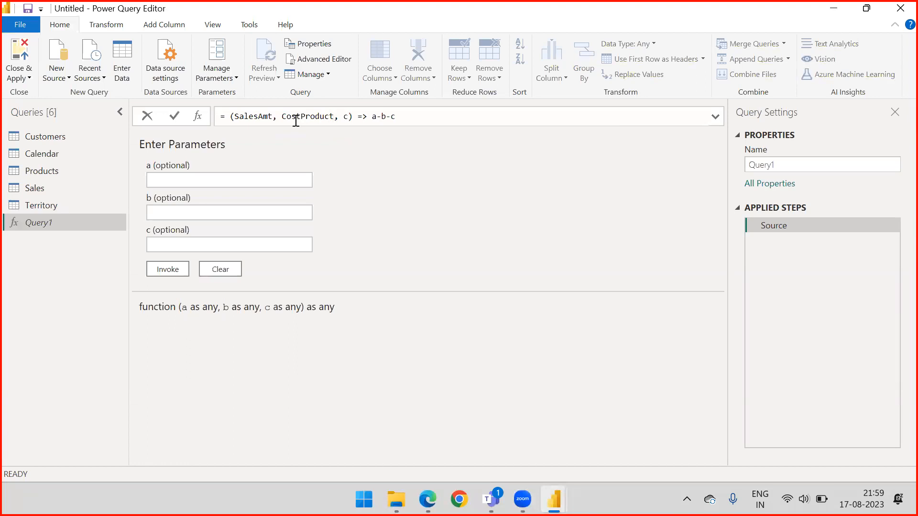
Replace the third parameter c with Tax_amount and change the first parameter's name to Sales_Amt.
{"action": "key", "text": "Right"}
{"action": "key", "text": "BackSpace"}
{"action": "type", "text": "T"}
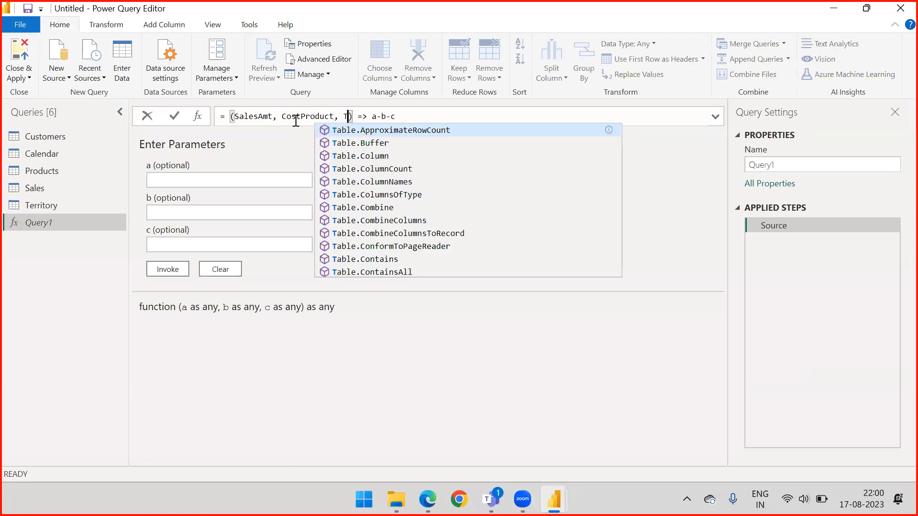
{"action": "type", "text": "ax"}
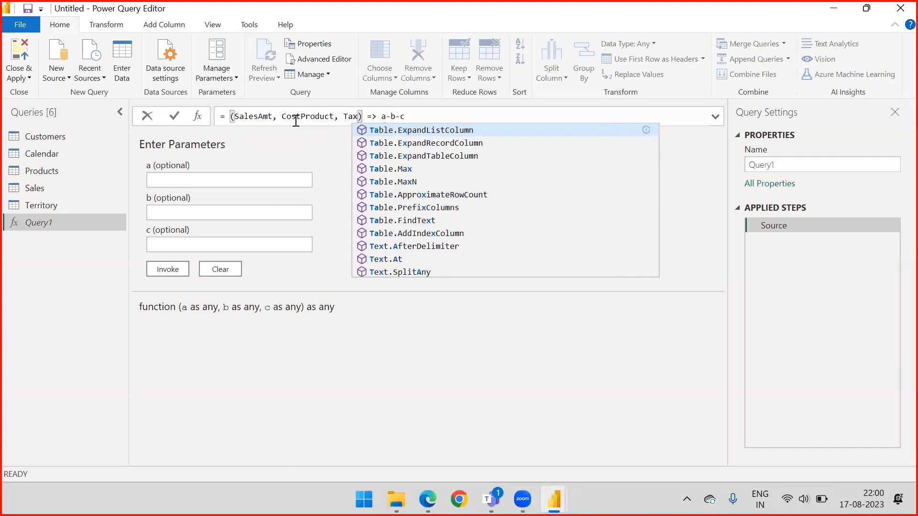
{"action": "type", "text": "_amount"}
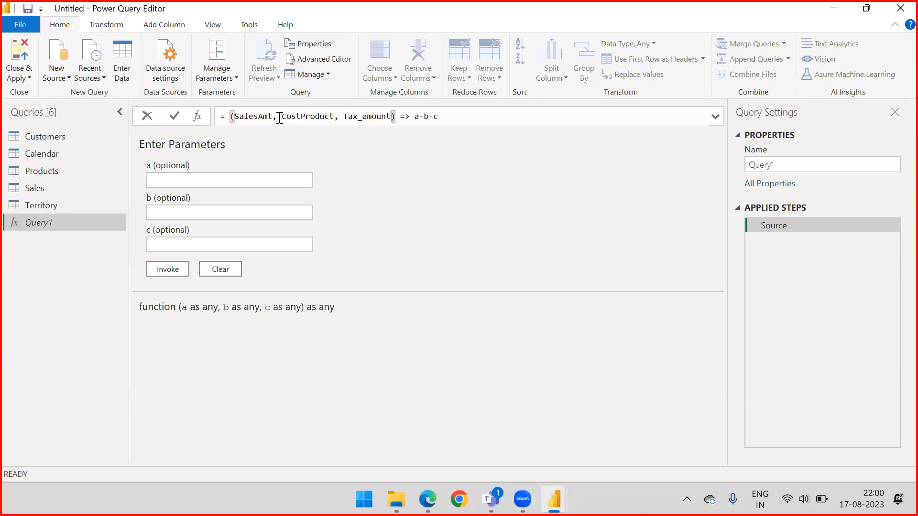
{"action": "left_click", "coordinate": [260, 117]}
{"action": "type", "text": "_"}
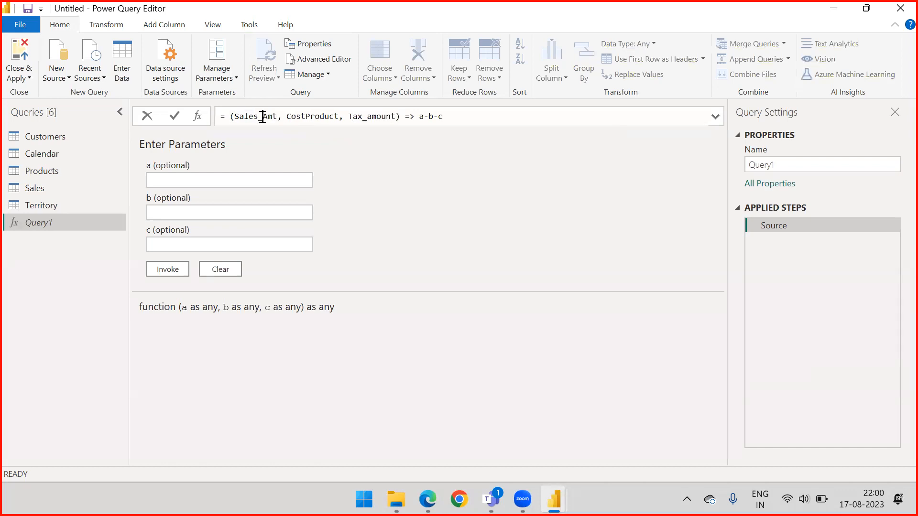
Replace the function's body a-b-c with the expression Sales_Amt - CostProduct, reusing the parameter names.
{"action": "left_click", "coordinate": [419, 116]}
{"action": "key", "text": "shift+Home"}
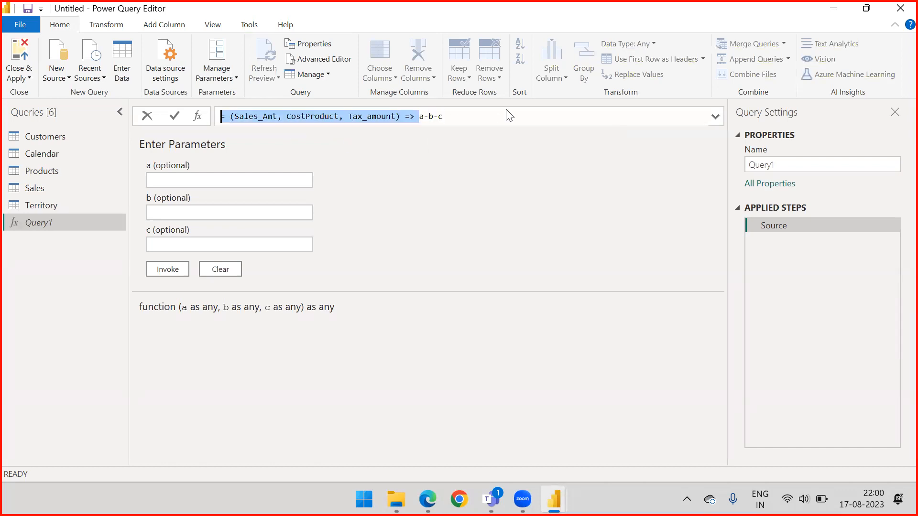
{"action": "double_click", "coordinate": [263, 117]}
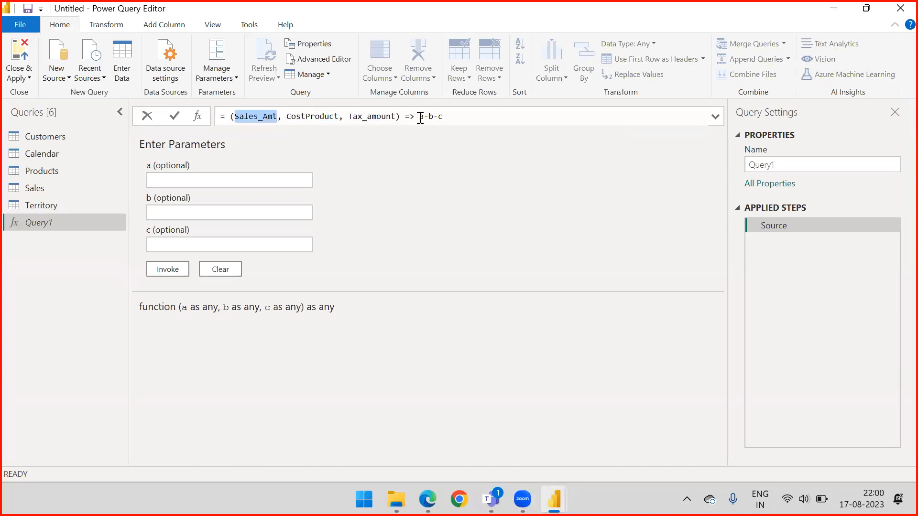
{"action": "left_click_drag", "start_coordinate": [420, 117], "coordinate": [468, 117]}
{"action": "type", "text": "Sales_Amt"}
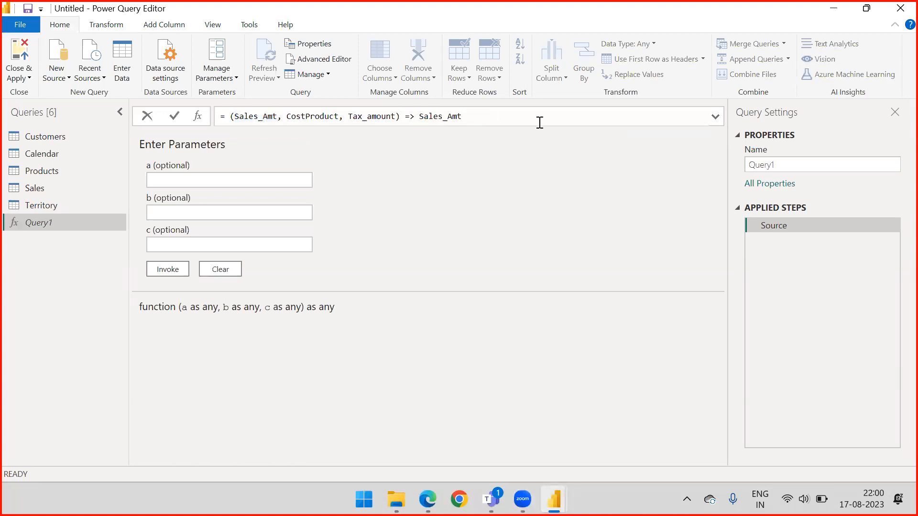
{"action": "type", "text": "-"}
{"action": "double_click", "coordinate": [313, 116]}
{"action": "key", "text": "ctrl+c"}
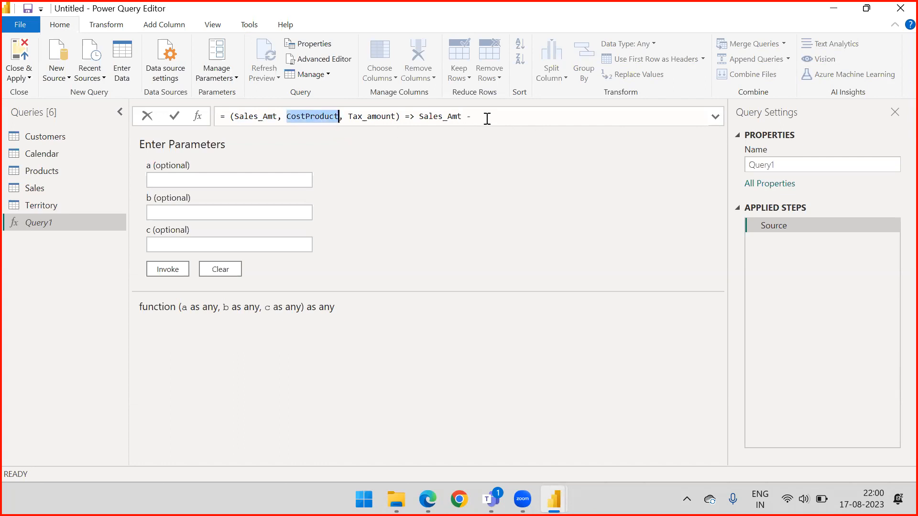
{"action": "left_click", "coordinate": [487, 116]}
{"action": "key", "text": "ctrl+v"}
Append - Tax_amount to the end of the function's expression and commit the formula.
{"action": "double_click", "coordinate": [378, 116]}
{"action": "key", "text": "ctrl+v"}
{"action": "key", "text": "ctrl+z"}
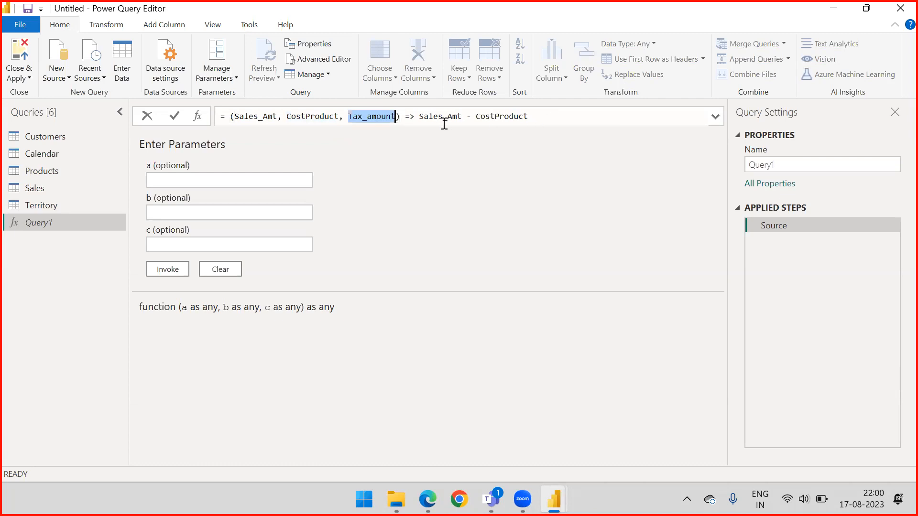
{"action": "left_click", "coordinate": [569, 118]}
{"action": "type", "text": "- "}
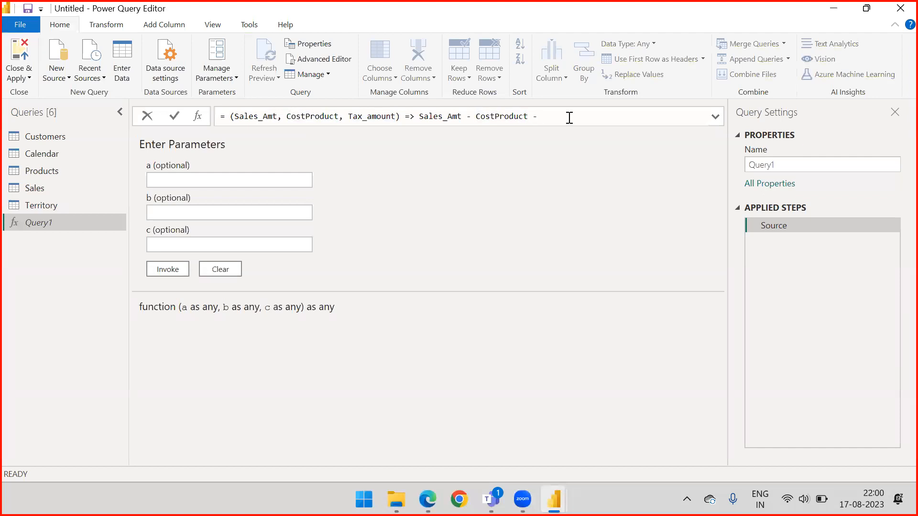
{"action": "type", "text": "Tax_amount"}
{"action": "key", "text": "Return"}
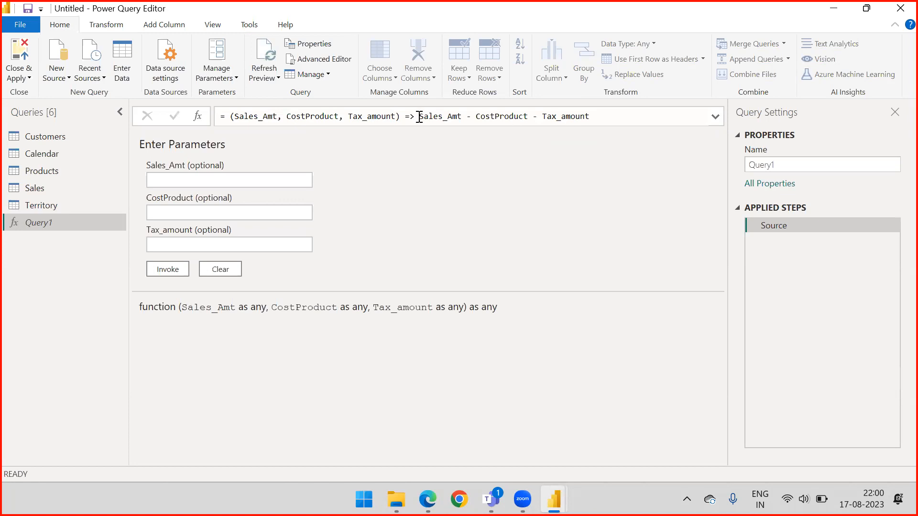
{"action": "left_click_drag", "start_coordinate": [234, 117], "coordinate": [275, 119]}
{"action": "left_click_drag", "start_coordinate": [420, 117], "coordinate": [462, 118]}
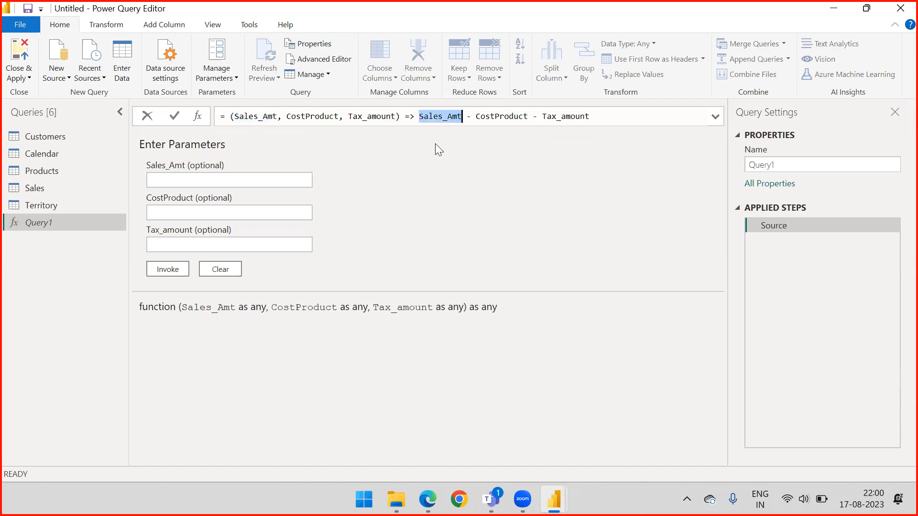
{"action": "left_click", "coordinate": [595, 119]}
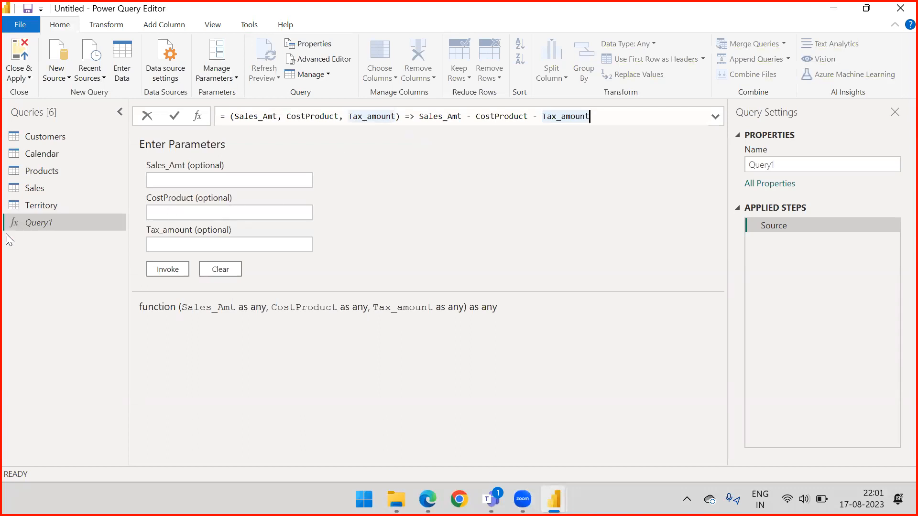
Rename the Query1 function query to Profit.
{"action": "double_click", "coordinate": [58, 223]}
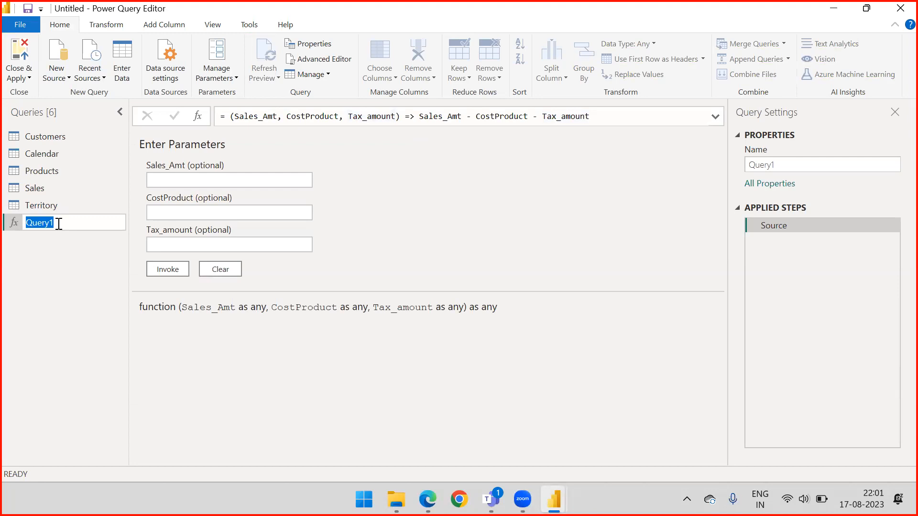
{"action": "type", "text": "Profit"}
{"action": "key", "text": "Return"}
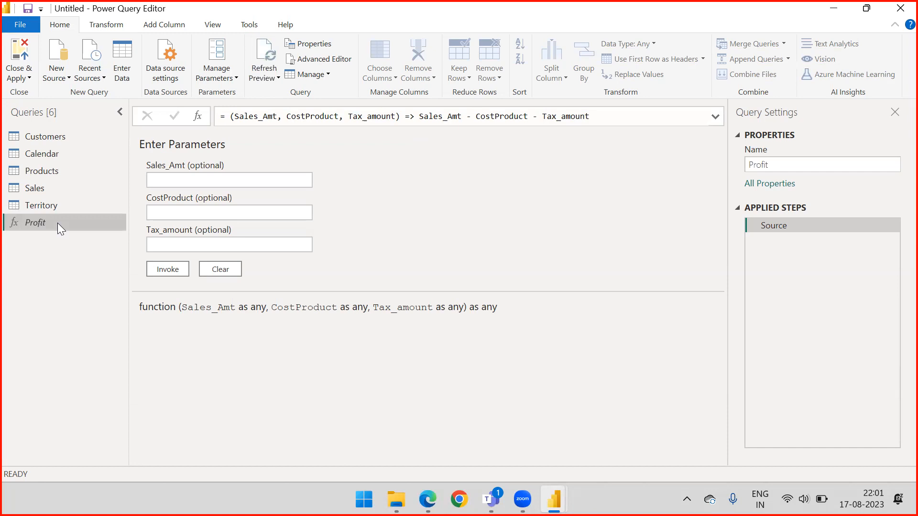
Set up Invoke Custom Function on the Sales query with the new column name ProfitbyFunction and Profit as the function query.
{"action": "left_click", "coordinate": [49, 189]}
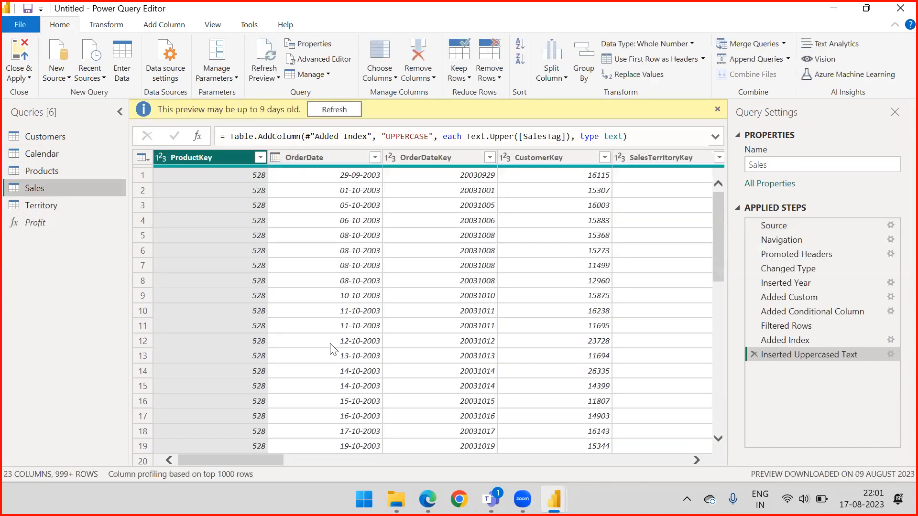
{"action": "left_click_drag", "start_coordinate": [263, 458], "coordinate": [677, 457]}
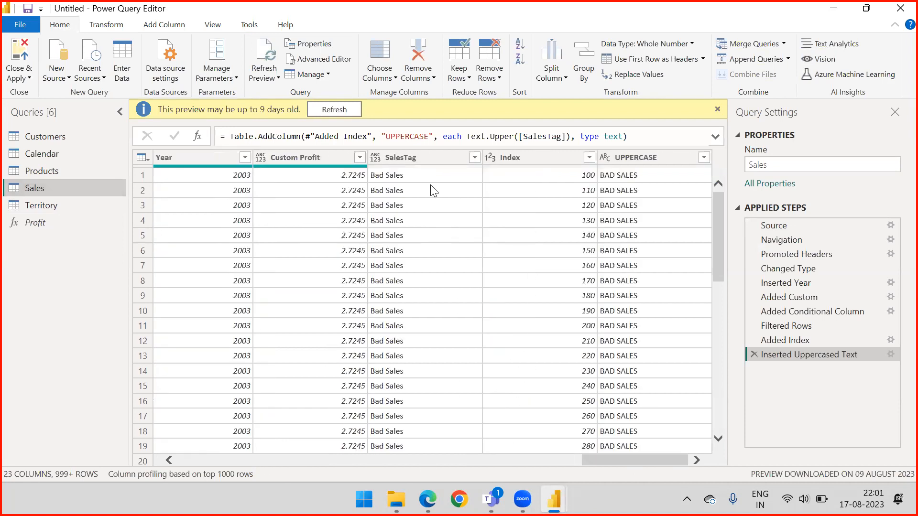
{"action": "left_click", "coordinate": [154, 29]}
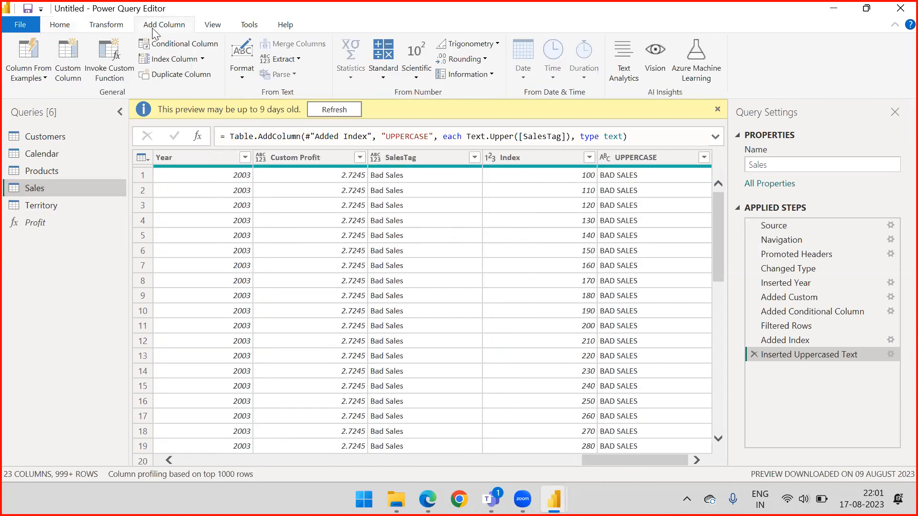
{"action": "left_click", "coordinate": [120, 61]}
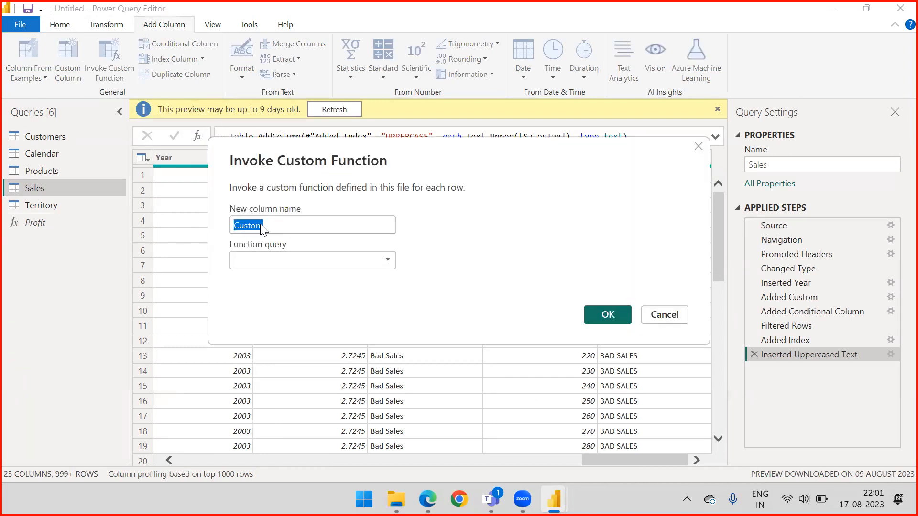
{"action": "type", "text": "ProfitbyF"}
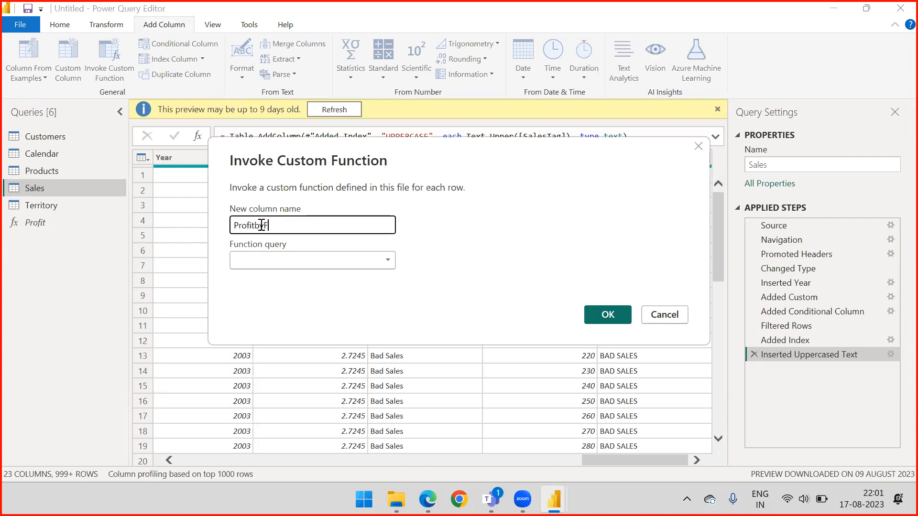
{"action": "type", "text": "unction"}
{"action": "left_click", "coordinate": [316, 255]}
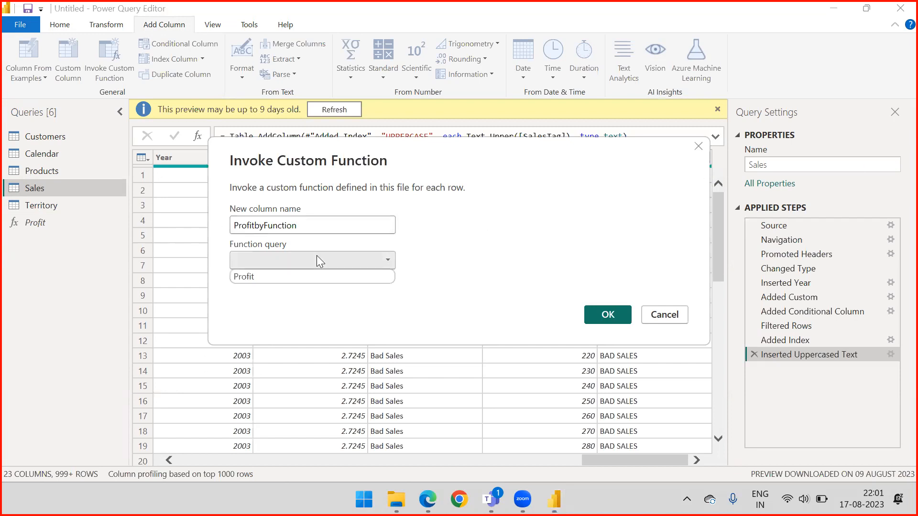
{"action": "left_click", "coordinate": [283, 277]}
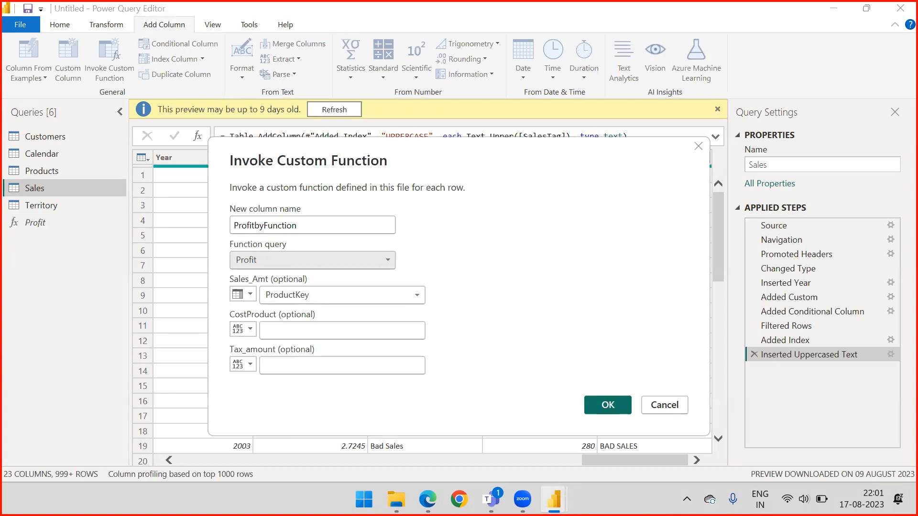
{"action": "left_click_drag", "start_coordinate": [713, 246], "coordinate": [400, 297]}
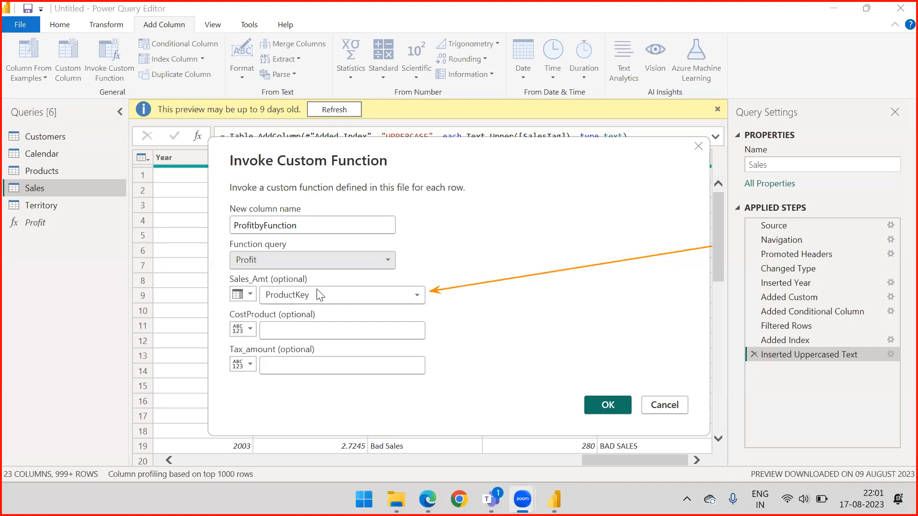
Supply the function's Sales_Amt parameter from the SalesAmount column.
{"action": "left_click", "coordinate": [305, 297]}
{"action": "scroll", "coordinate": [301, 357], "scroll_direction": "down", "scroll_amount": 1}
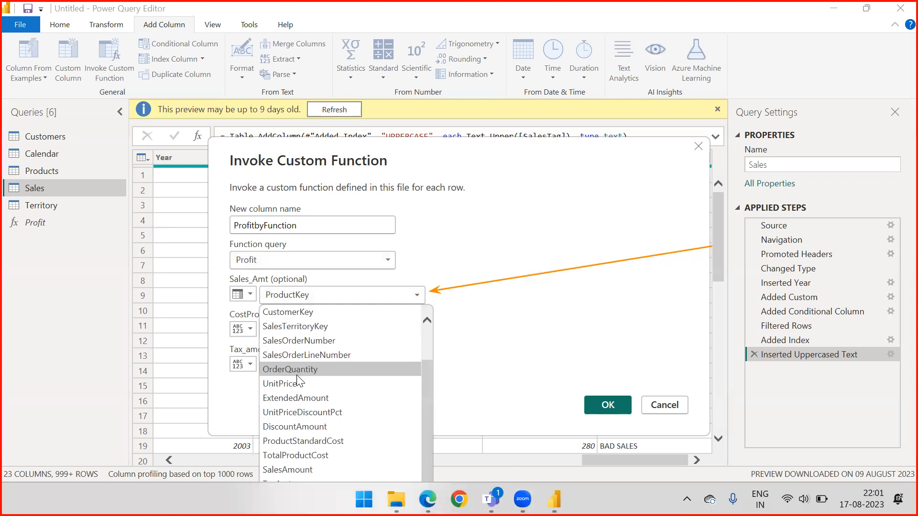
{"action": "left_click", "coordinate": [297, 469]}
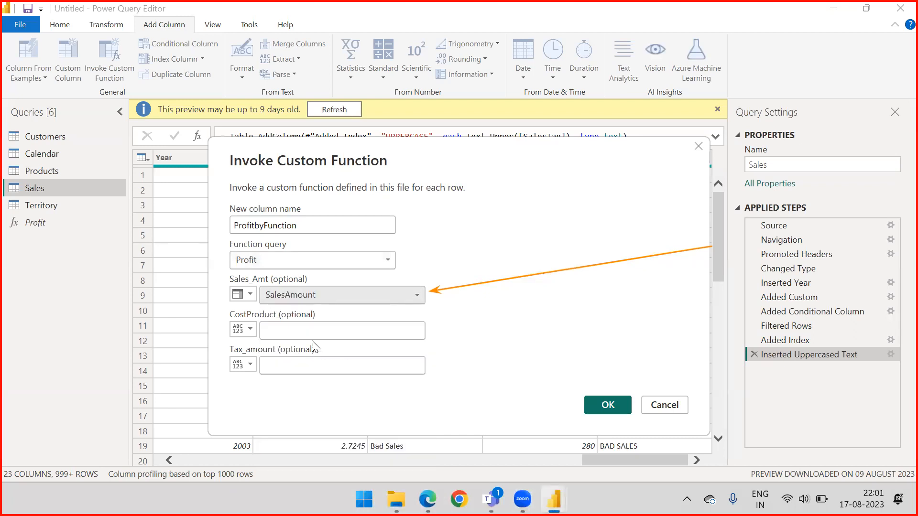
Switch the CostProduct parameter's input type to Column Name and assign it the TotalProductCost column.
{"action": "left_click", "coordinate": [244, 330]}
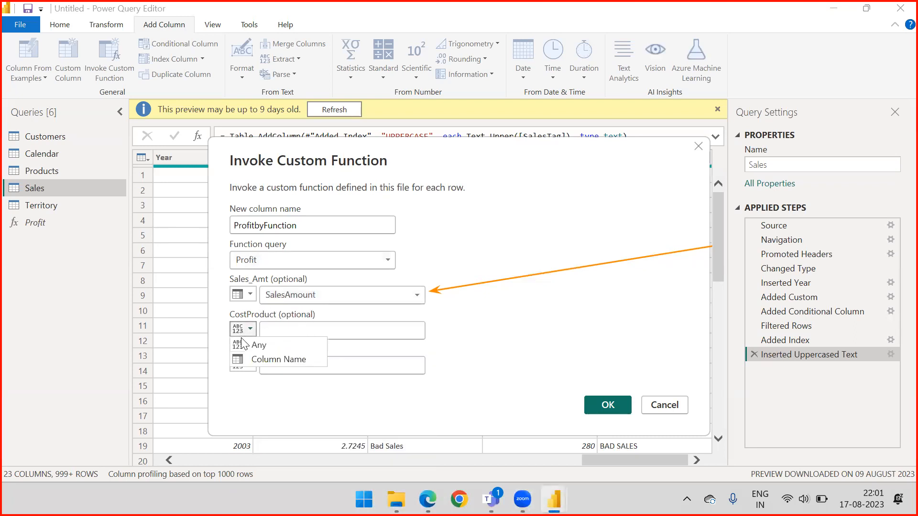
{"action": "left_click", "coordinate": [245, 357]}
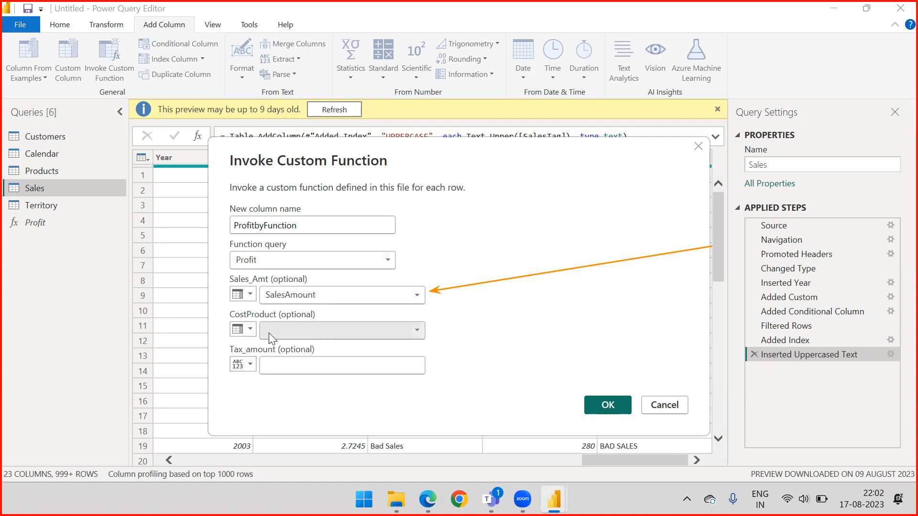
{"action": "left_click", "coordinate": [245, 330]}
{"action": "left_click", "coordinate": [242, 346]}
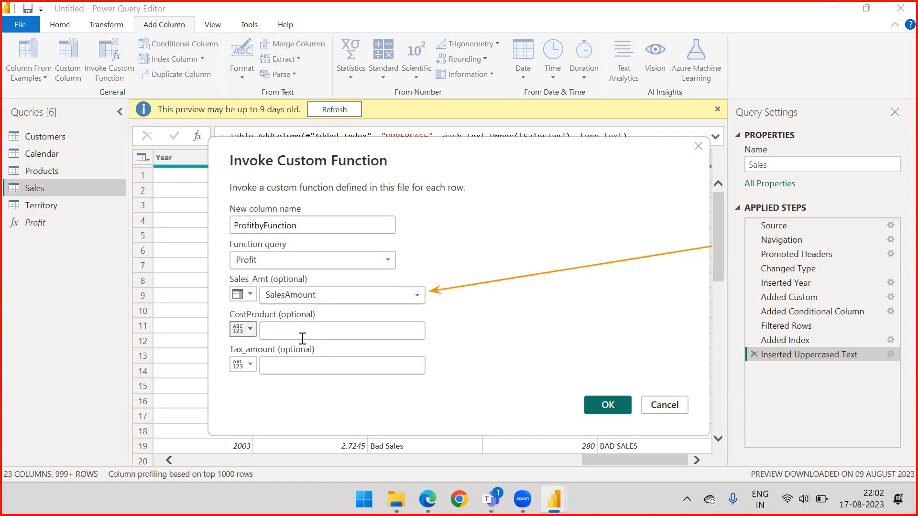
{"action": "left_click", "coordinate": [245, 330]}
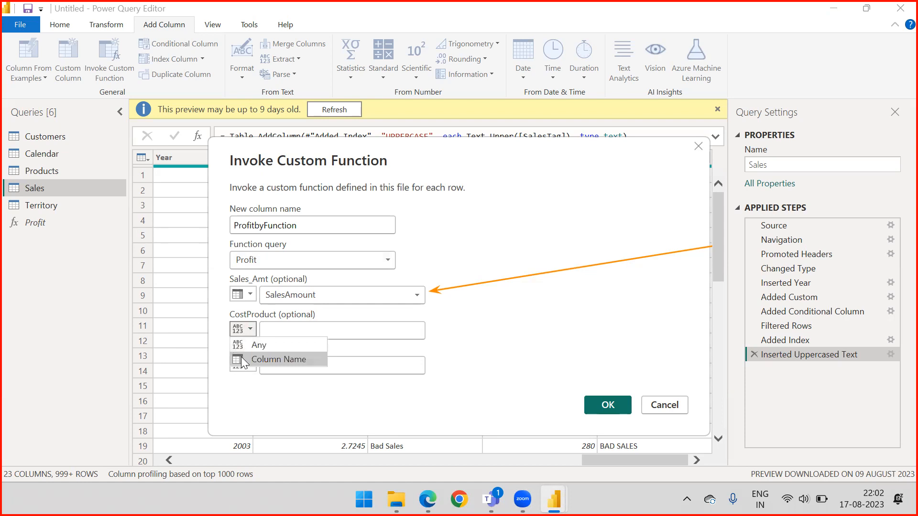
{"action": "left_click", "coordinate": [245, 359]}
{"action": "left_click", "coordinate": [310, 331]}
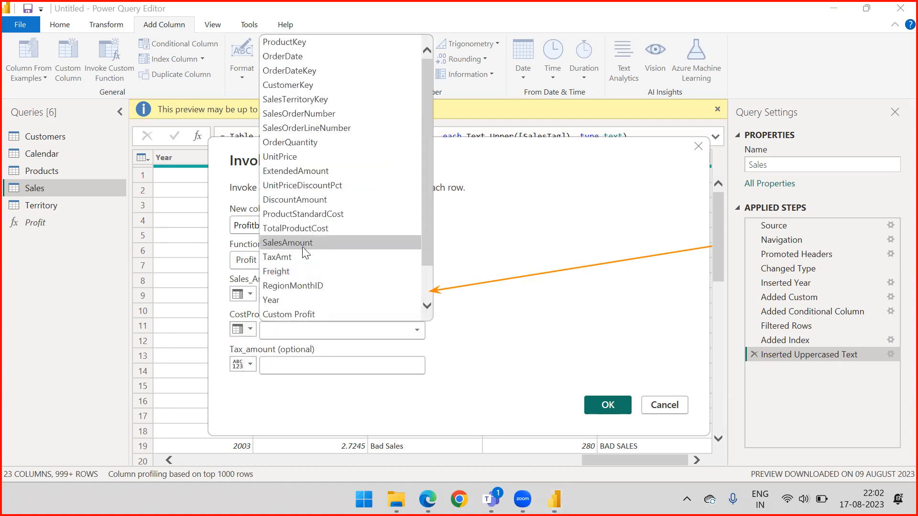
{"action": "left_click", "coordinate": [283, 227]}
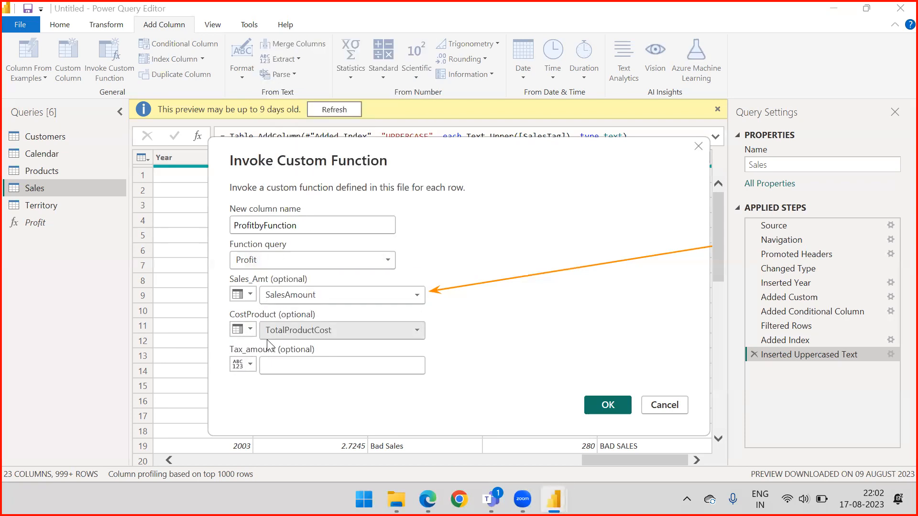
Assign the TaxAmt column to the Tax_amount parameter and invoke the function to add the ProfitbyFunction column.
{"action": "left_click", "coordinate": [248, 362]}
{"action": "left_click", "coordinate": [247, 394]}
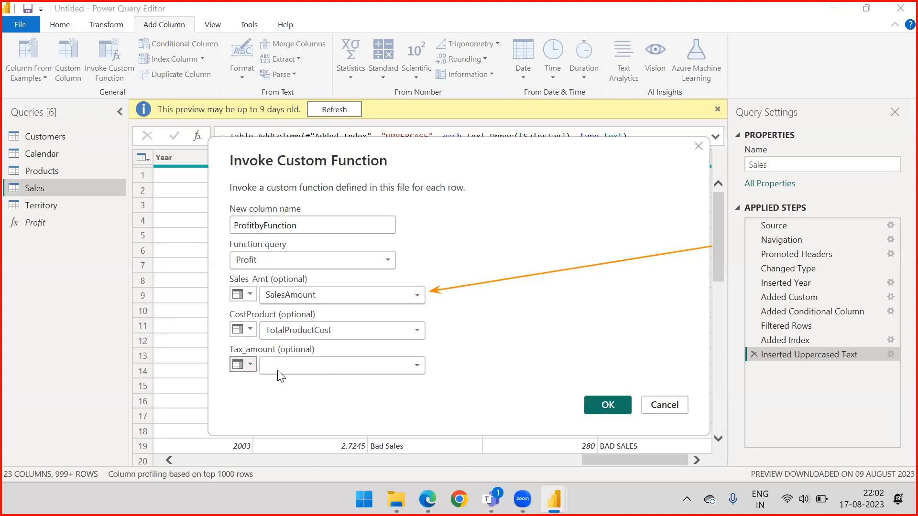
{"action": "left_click", "coordinate": [297, 367]}
{"action": "left_click", "coordinate": [300, 295]}
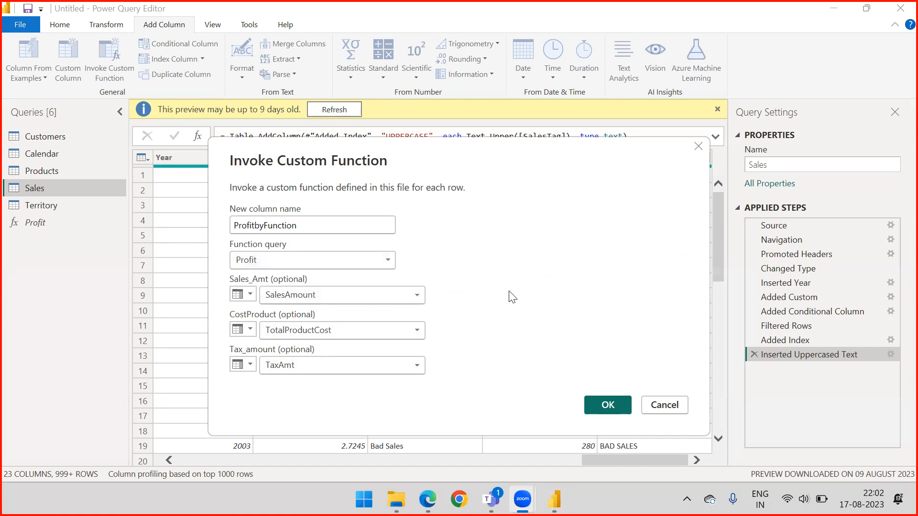
{"action": "left_click", "coordinate": [600, 406]}
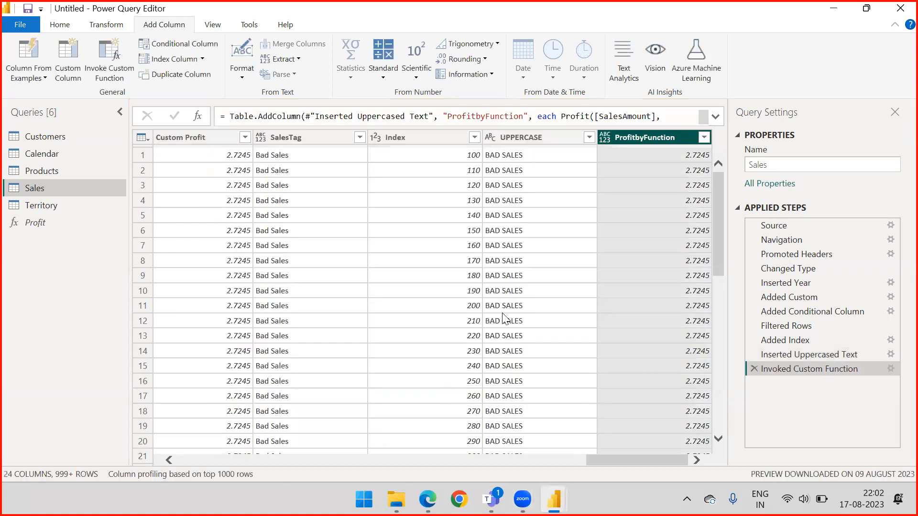
Compare the row values of the Custom Profit and ProfitbyFunction columns in the Sales query.
{"action": "left_click", "coordinate": [204, 139]}
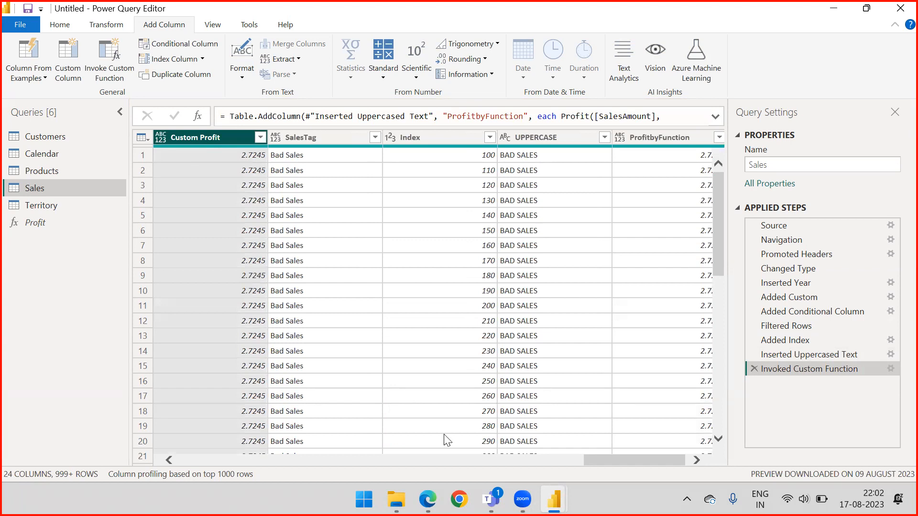
{"action": "scroll", "coordinate": [614, 462], "scroll_direction": "right", "scroll_amount": 1}
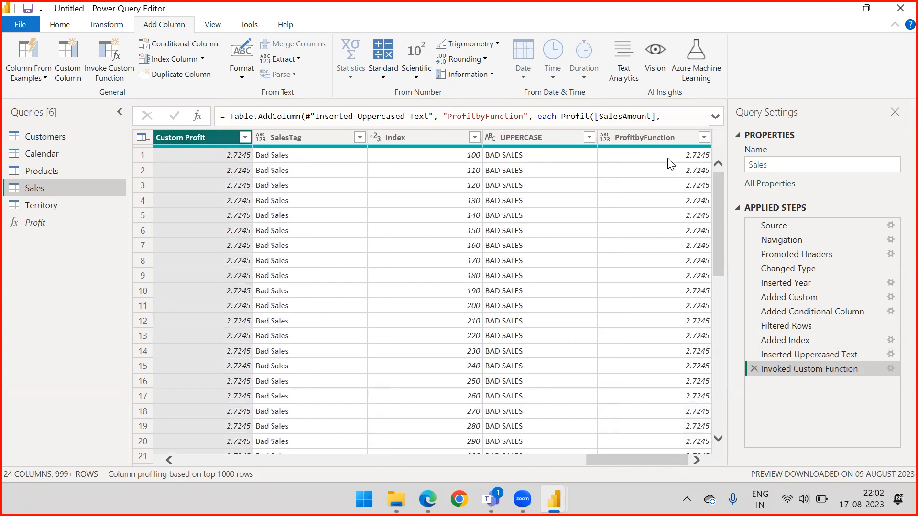
{"action": "scroll", "coordinate": [664, 217], "scroll_direction": "down", "scroll_amount": 10}
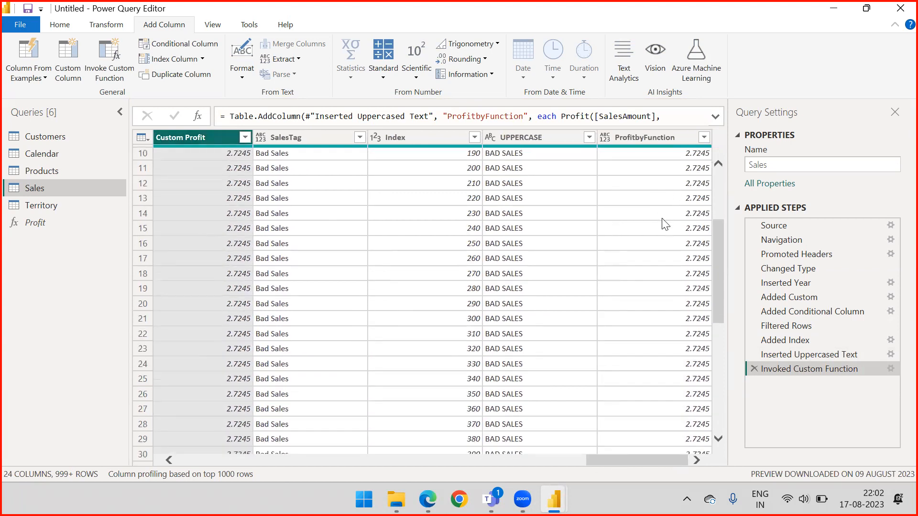
{"action": "scroll", "coordinate": [666, 230], "scroll_direction": "down", "scroll_amount": 20}
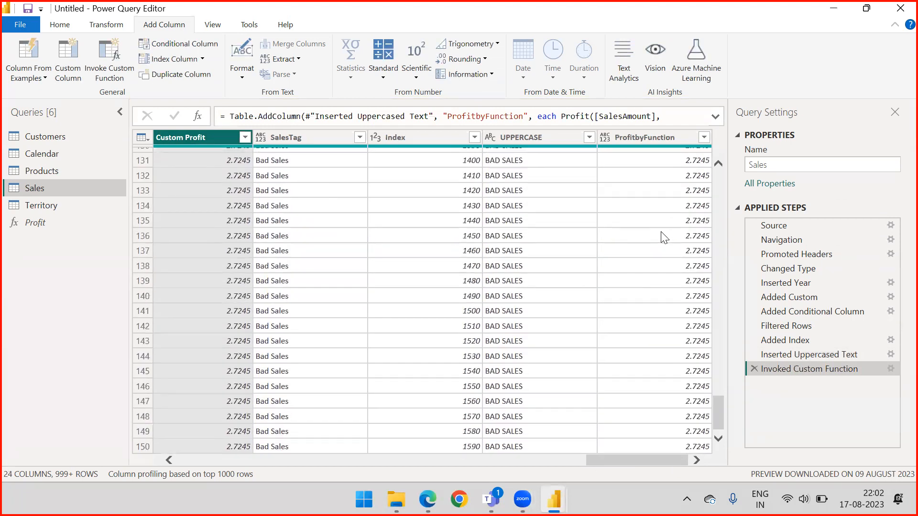
{"action": "scroll", "coordinate": [665, 238], "scroll_direction": "up", "scroll_amount": 14}
{"action": "scroll", "coordinate": [664, 238], "scroll_direction": "up", "scroll_amount": 20}
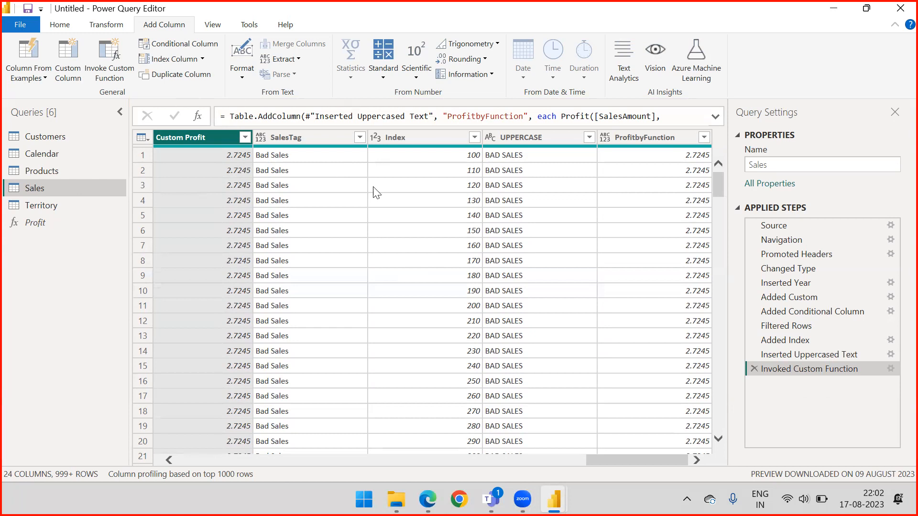
{"action": "mouse_move", "coordinate": [632, 457]}
{"action": "left_mouse_down"}
{"action": "mouse_move", "coordinate": [584, 456]}
{"action": "mouse_move", "coordinate": [651, 458]}
{"action": "left_mouse_up"}
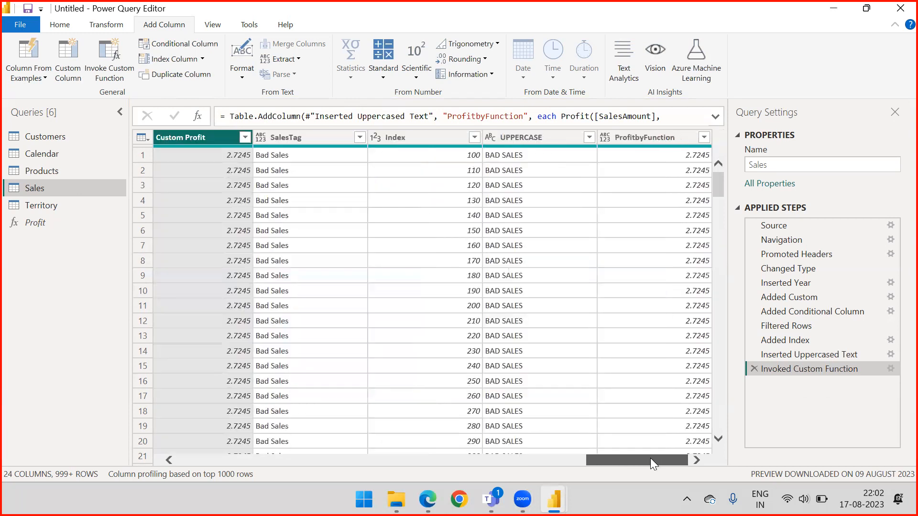
{"action": "left_click", "coordinate": [651, 138]}
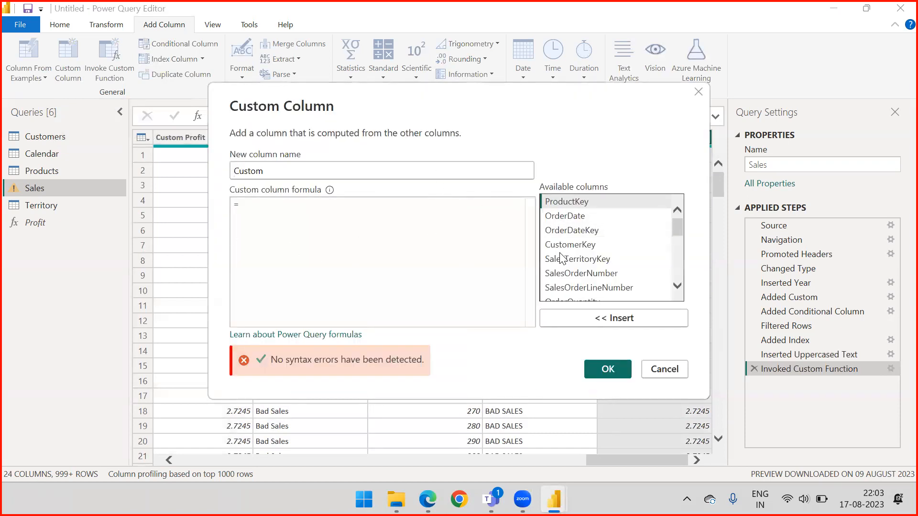
{"action": "left_click", "coordinate": [659, 379]}
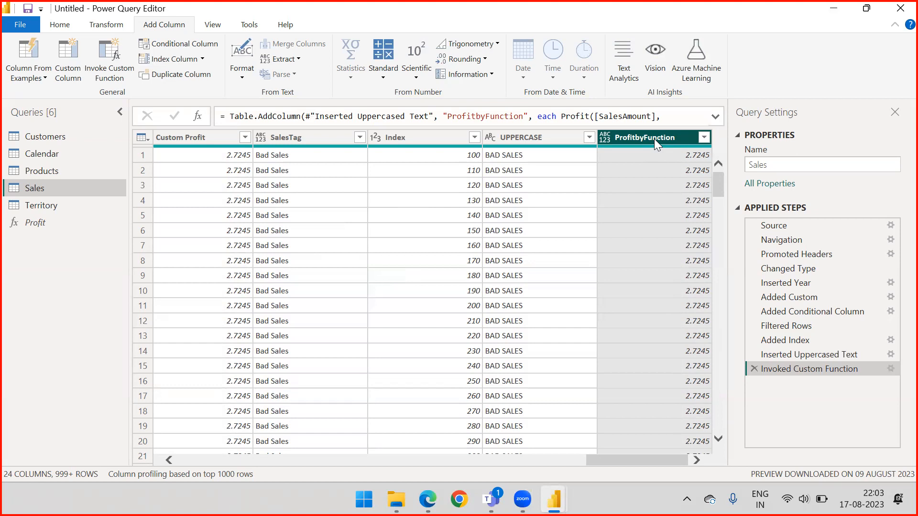
{"action": "left_click", "coordinate": [119, 71]}
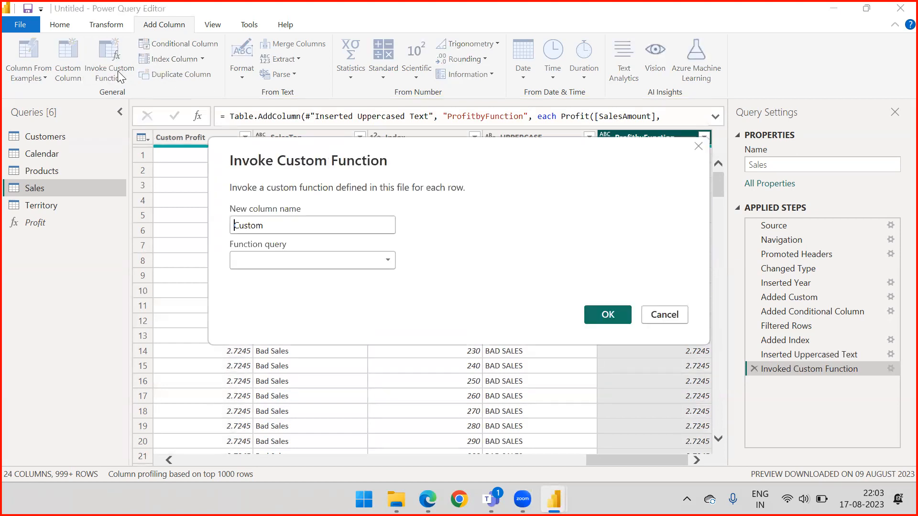
{"action": "left_click", "coordinate": [290, 259]}
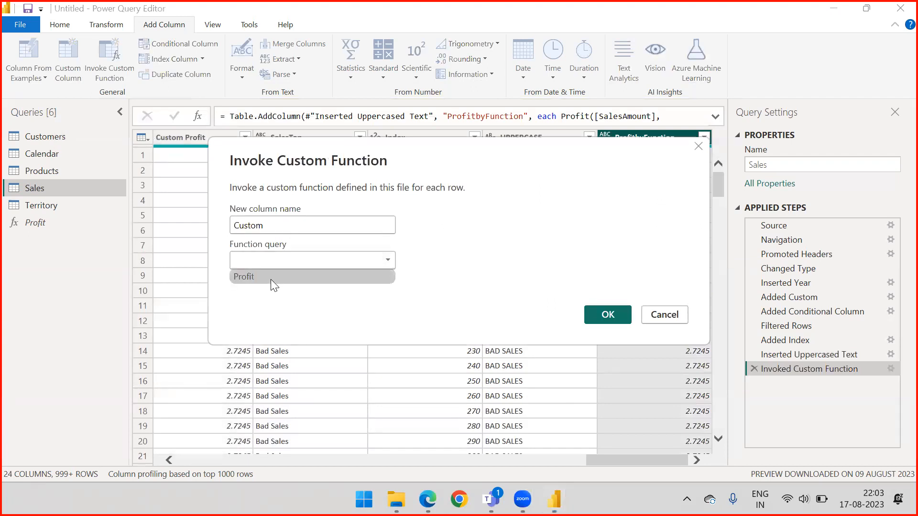
{"action": "left_click", "coordinate": [271, 279]}
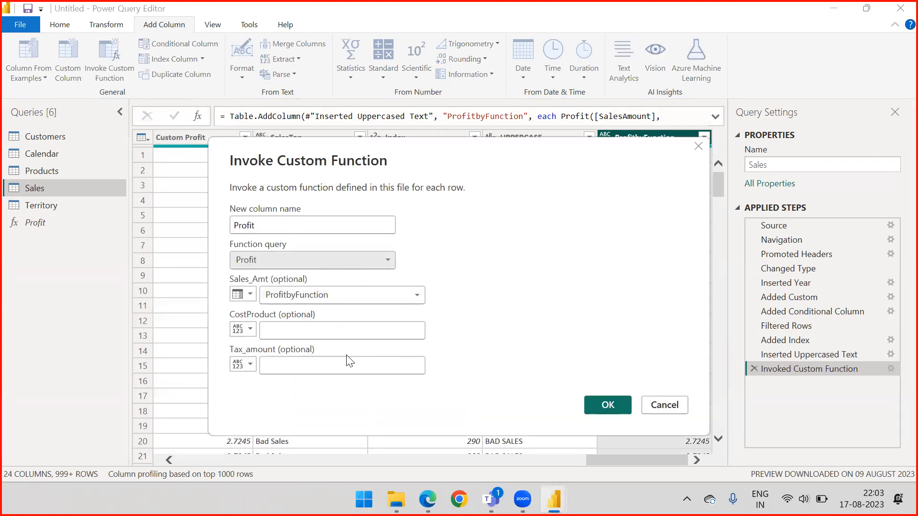
{"action": "left_click", "coordinate": [668, 404]}
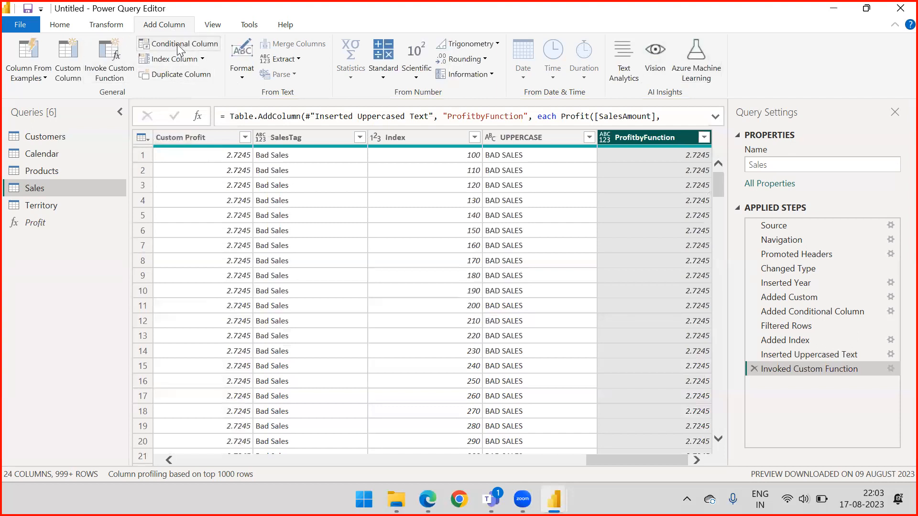
Review the available text Extract options and the number Information options for the Index column.
{"action": "left_click", "coordinate": [293, 60]}
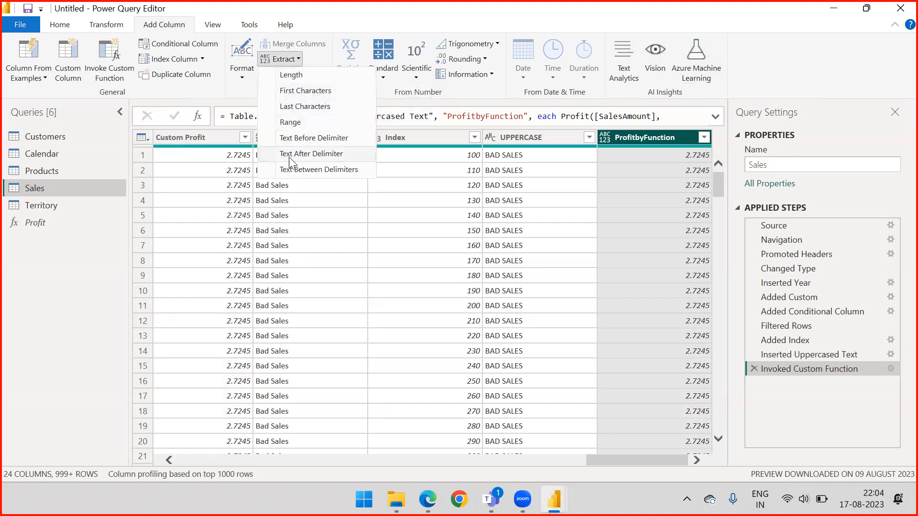
{"action": "left_click", "coordinate": [403, 91]}
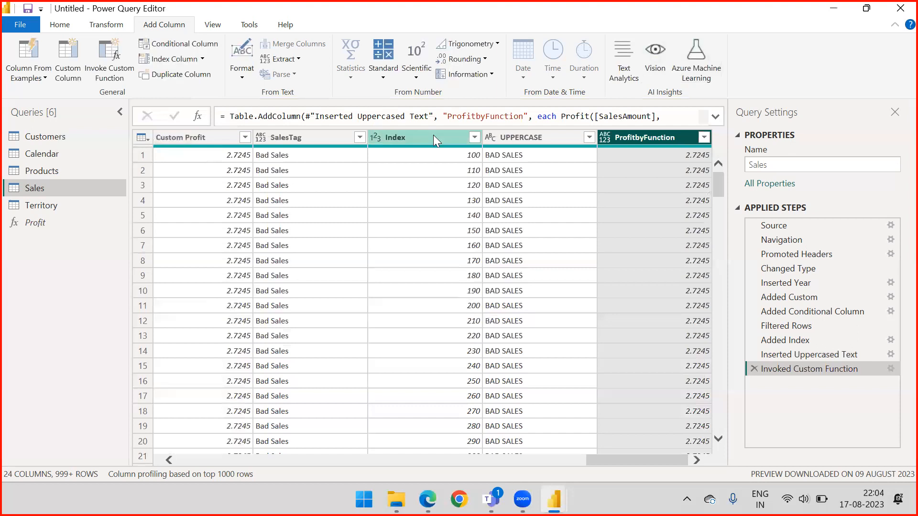
{"action": "left_click", "coordinate": [436, 138]}
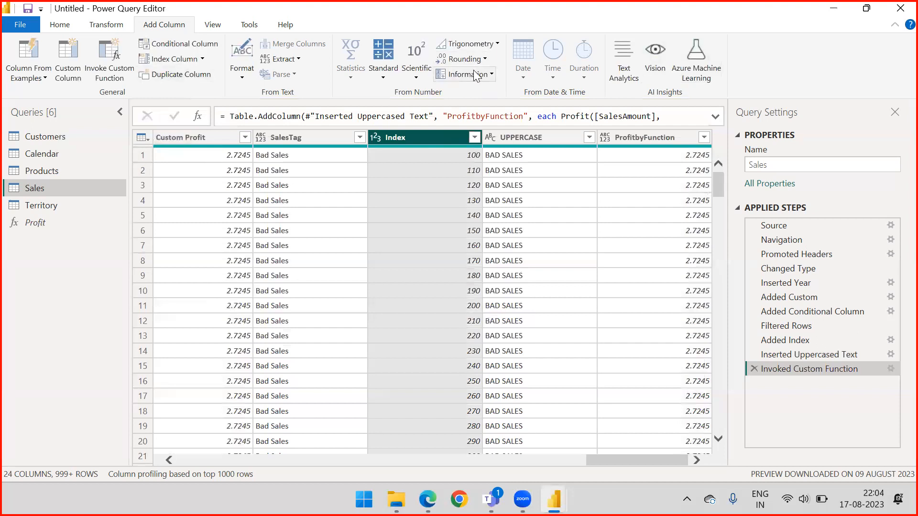
{"action": "left_click", "coordinate": [491, 74]}
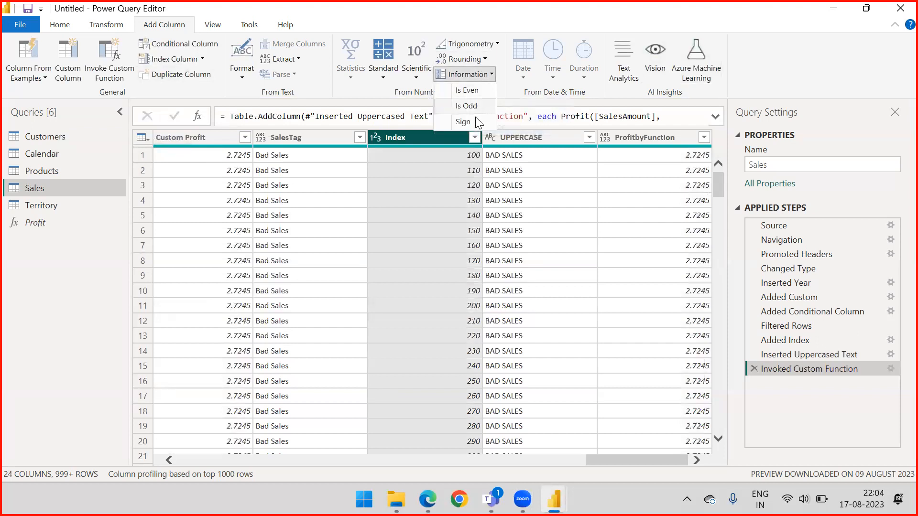
{"action": "left_click", "coordinate": [409, 93]}
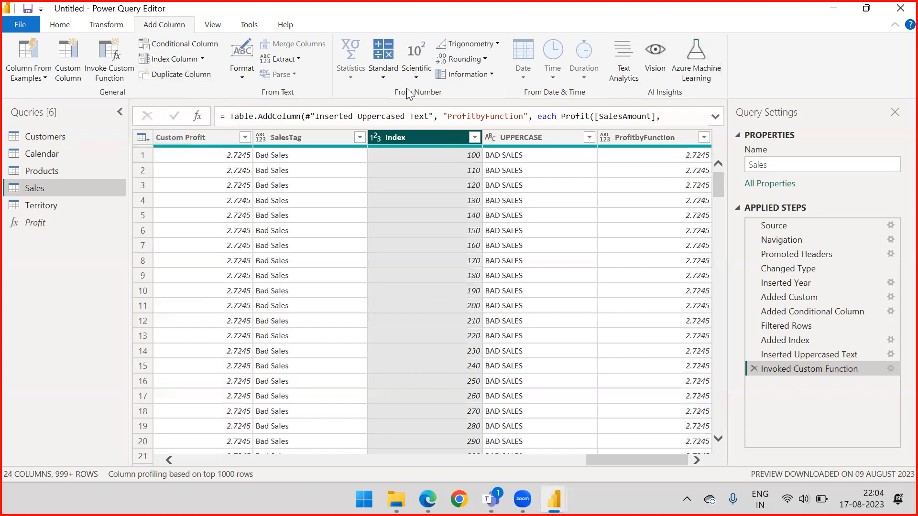
{"action": "left_click", "coordinate": [491, 75]}
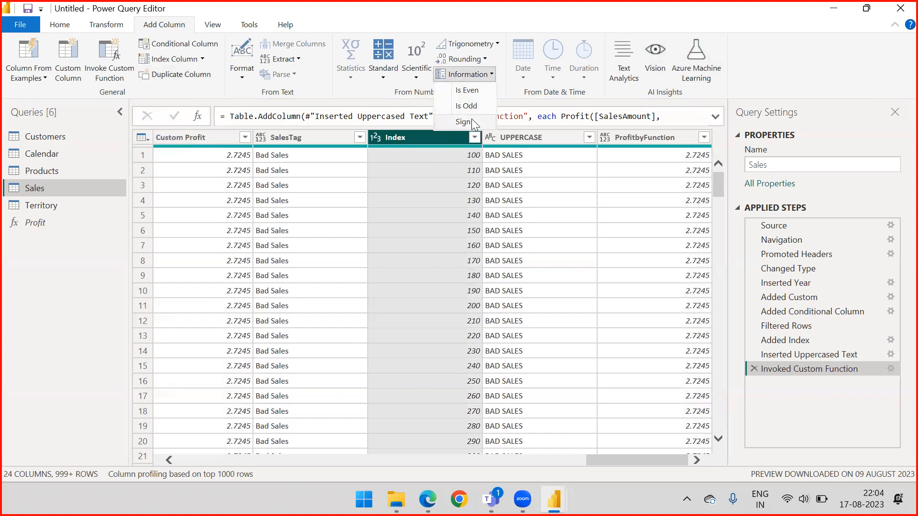
{"action": "left_click", "coordinate": [382, 91]}
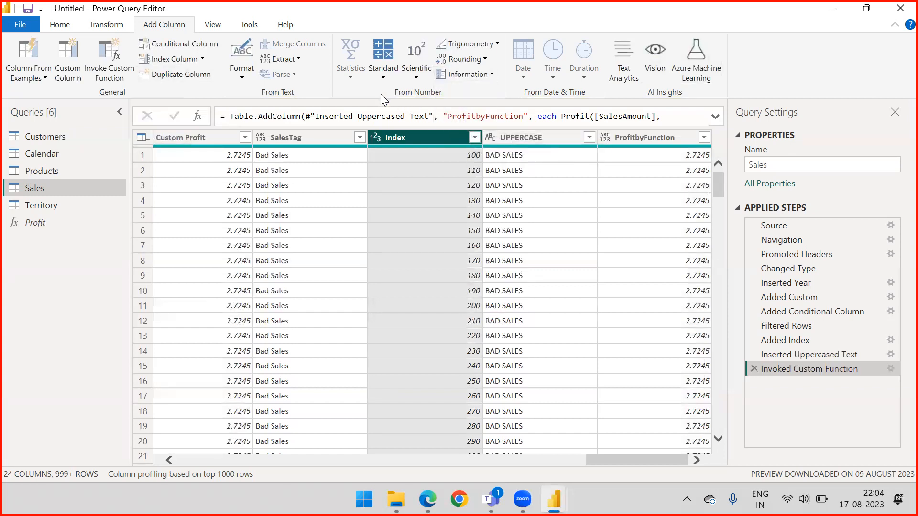
{"action": "mouse_move", "coordinate": [418, 147]}
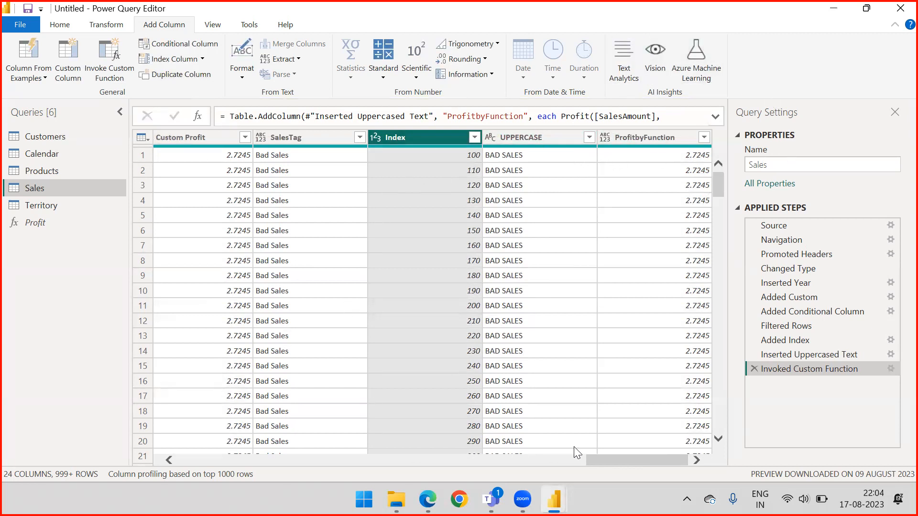
{"action": "left_click_drag", "start_coordinate": [608, 459], "coordinate": [160, 450]}
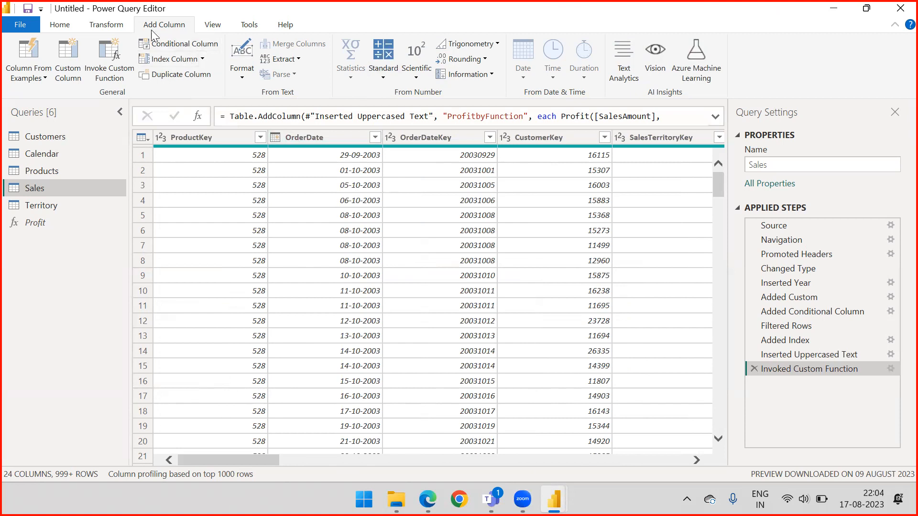
{"action": "left_click", "coordinate": [212, 29]}
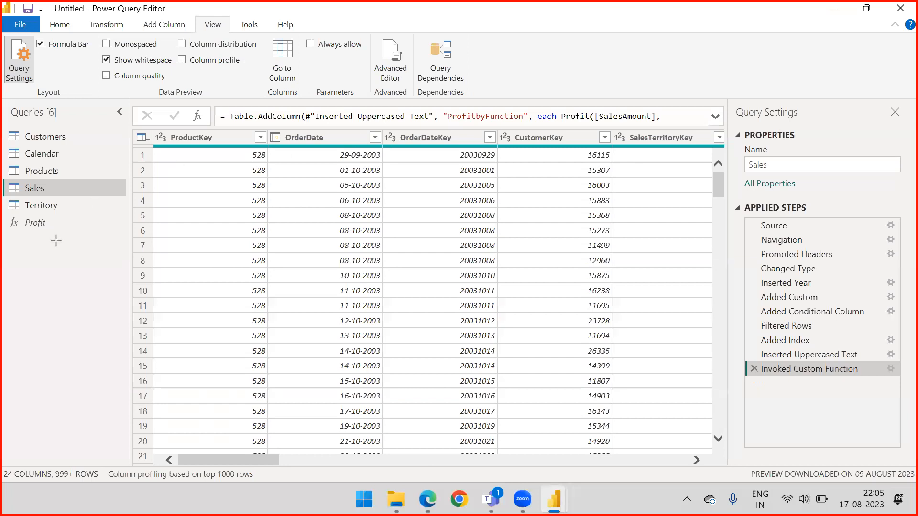
{"action": "left_click_drag", "start_coordinate": [55, 239], "coordinate": [129, 135]}
{"action": "left_click_drag", "start_coordinate": [72, 306], "coordinate": [241, 125]}
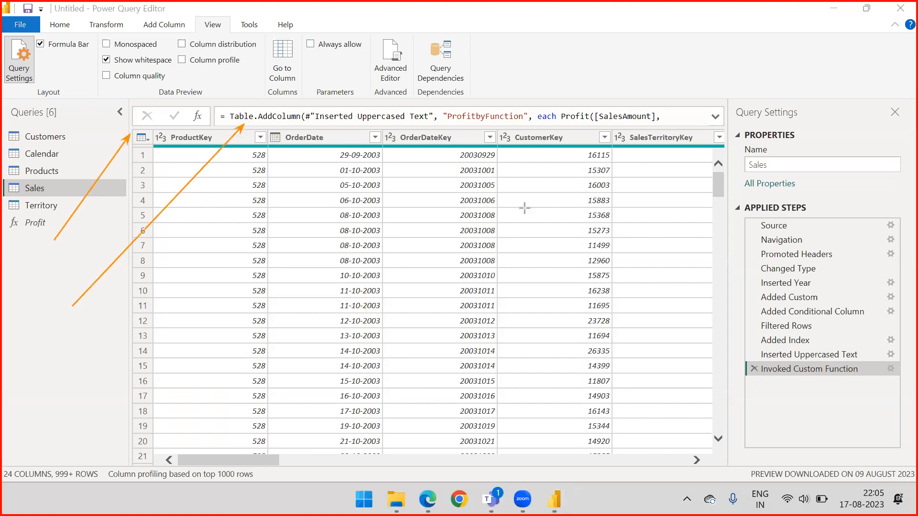
{"action": "key", "text": "Escape"}
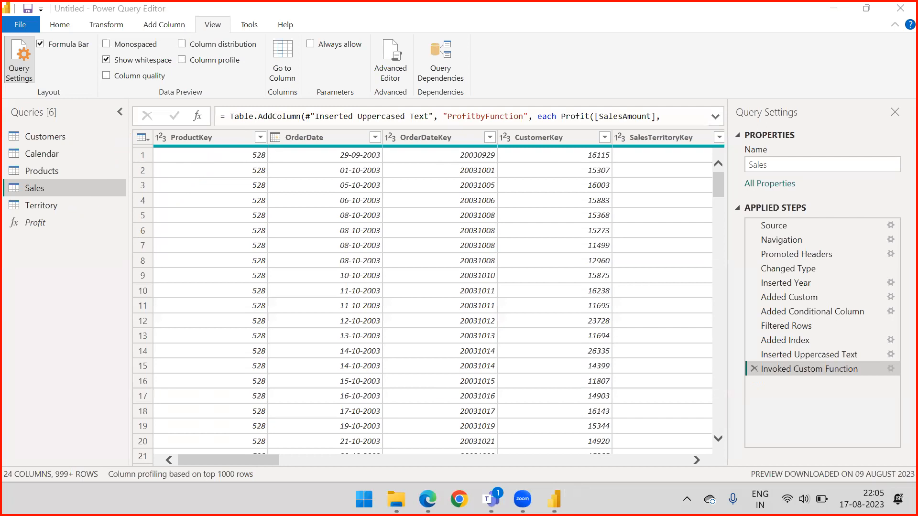
Hide the formula bar and the Query Settings pane to enlarge the Sales data preview.
{"action": "left_click", "coordinate": [41, 45]}
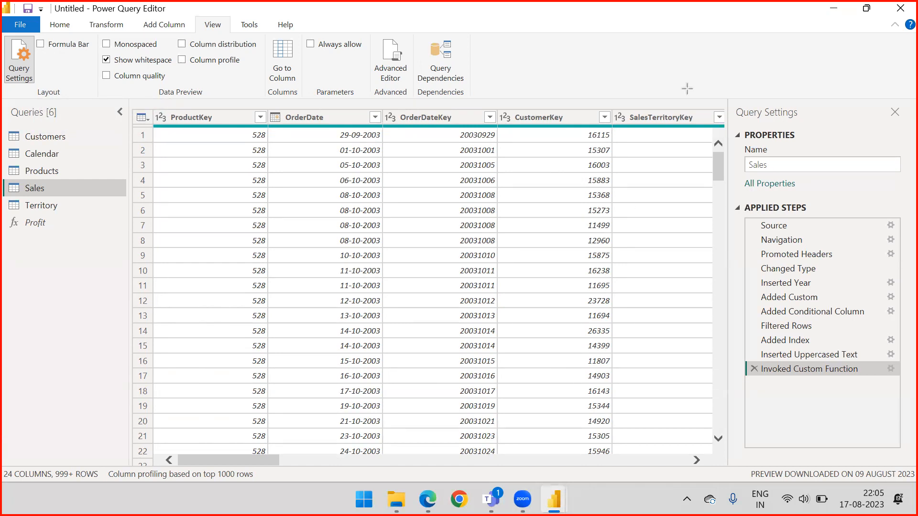
{"action": "mouse_move", "coordinate": [690, 55]}
{"action": "left_mouse_down"}
{"action": "mouse_move", "coordinate": [719, 93]}
{"action": "mouse_move", "coordinate": [746, 108]}
{"action": "left_mouse_up"}
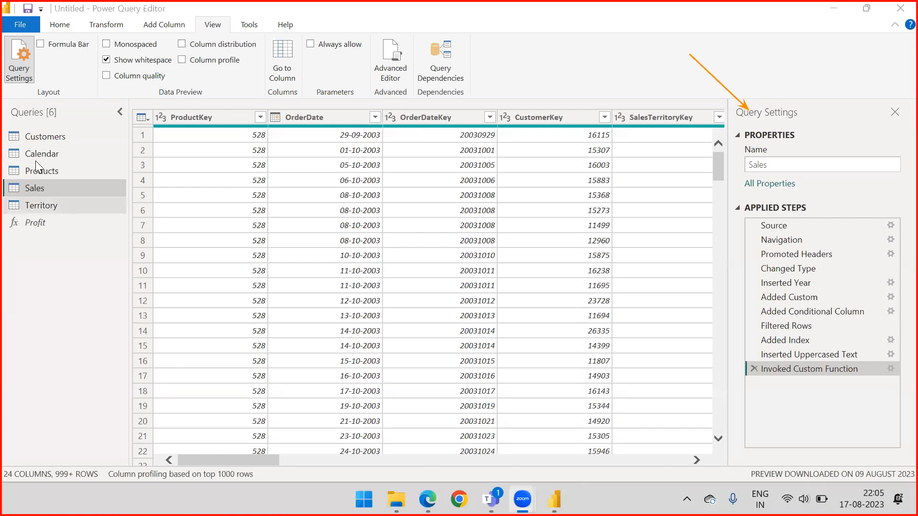
{"action": "left_click", "coordinate": [11, 62]}
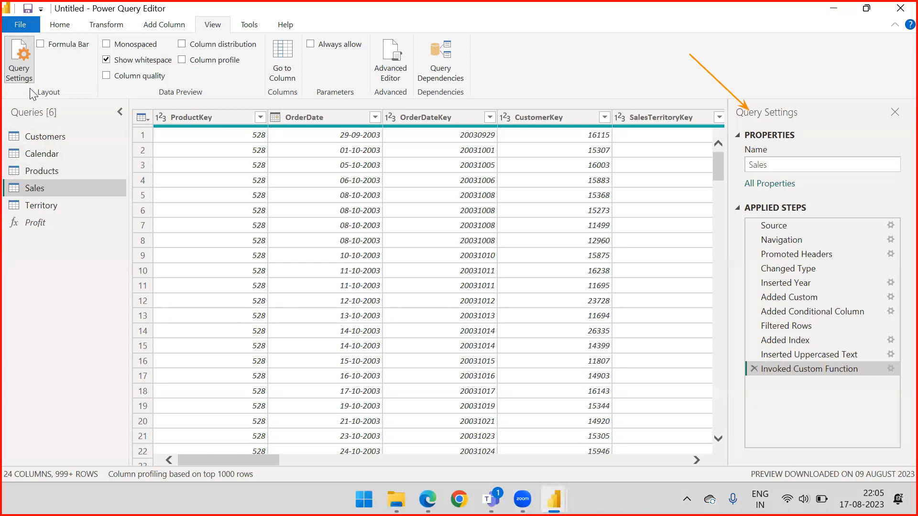
{"action": "left_click", "coordinate": [25, 60]}
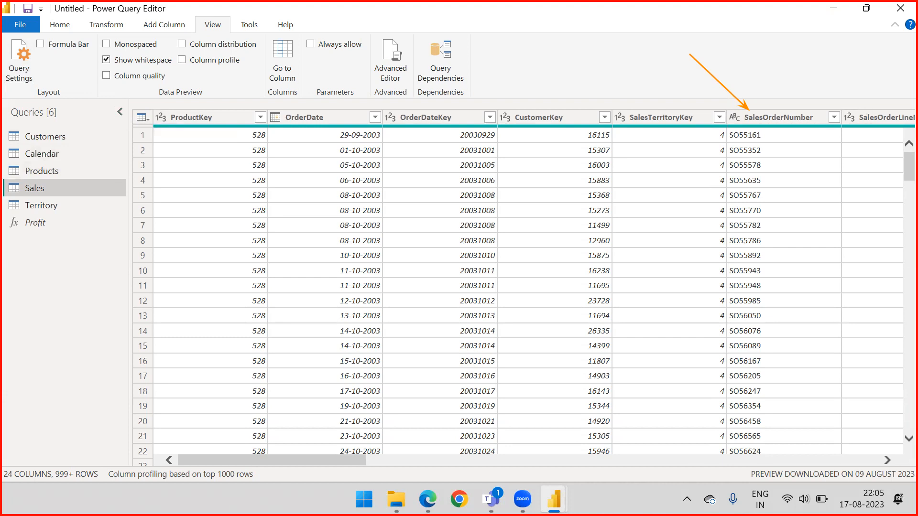
{"action": "left_click", "coordinate": [580, 82]}
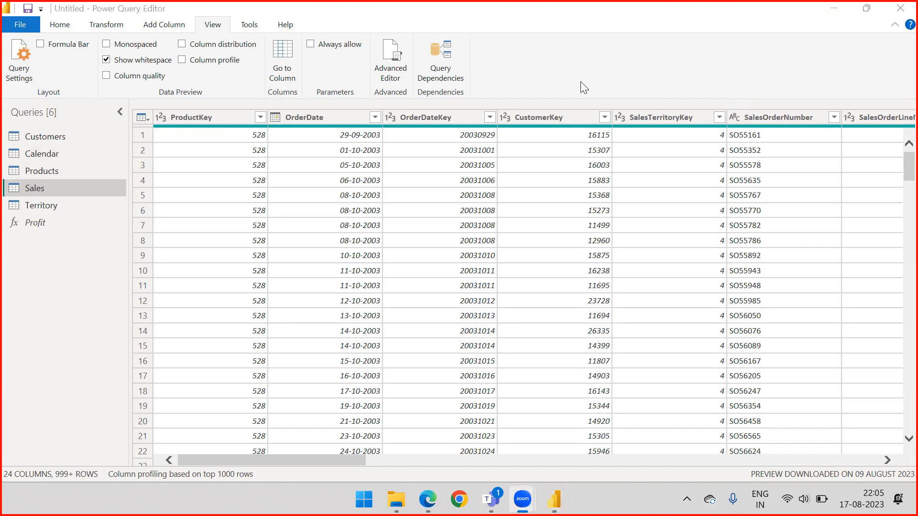
Try the monospaced font in the data preview and switch it back off.
{"action": "left_click", "coordinate": [103, 46]}
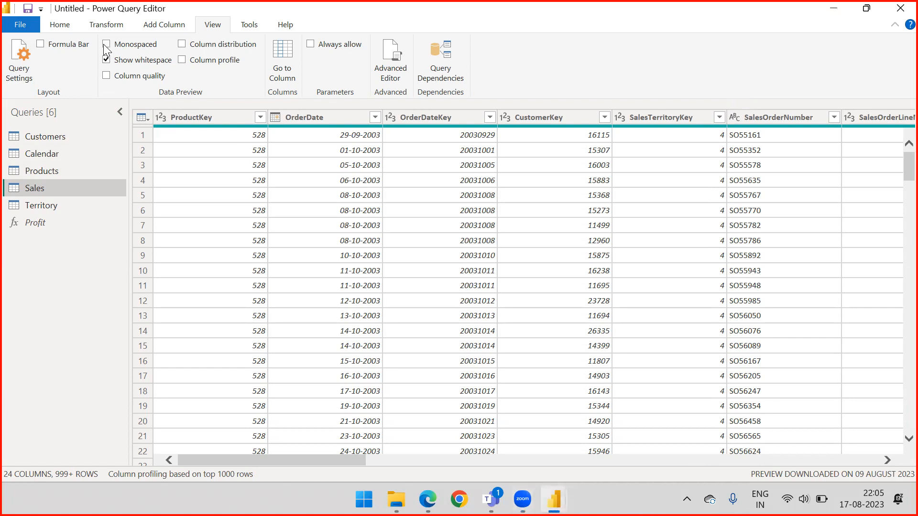
{"action": "left_click", "coordinate": [106, 44]}
{"action": "left_click", "coordinate": [105, 46]}
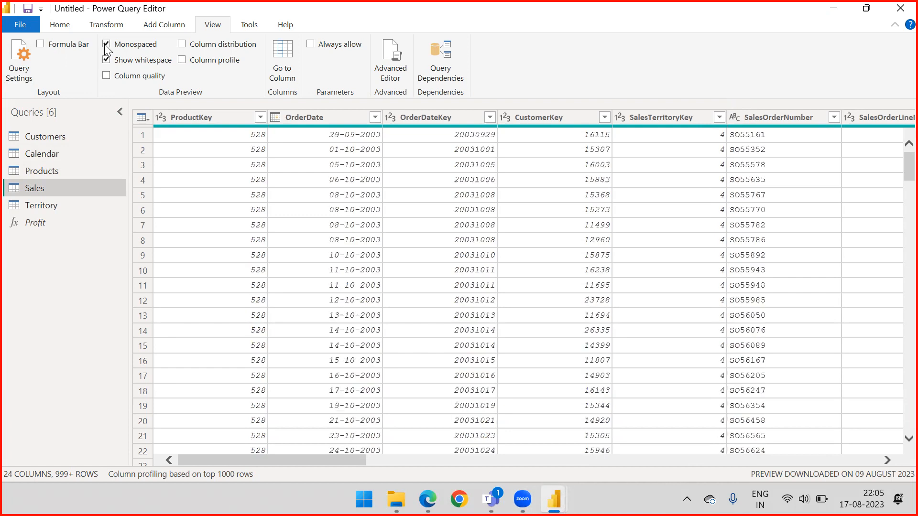
{"action": "left_click", "coordinate": [106, 47]}
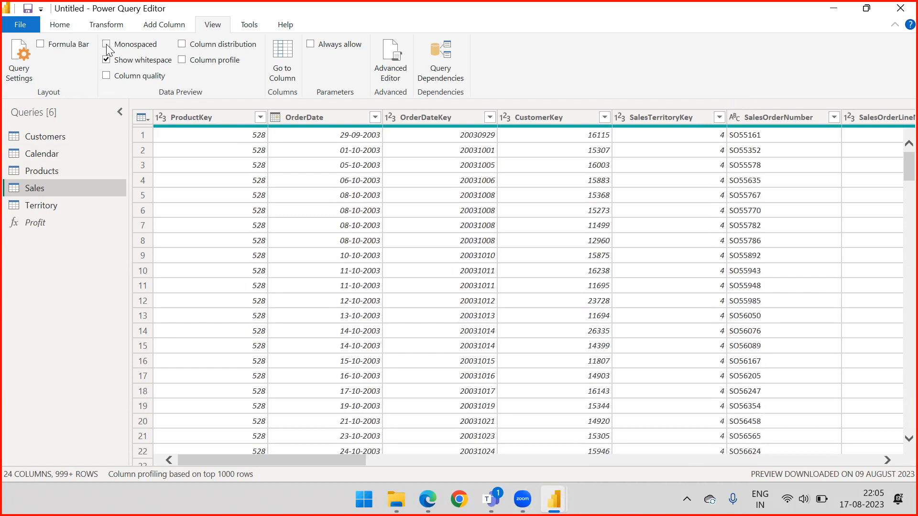
Turn on Column quality and check the Valid, Error and Empty percentages across the Sales columns.
{"action": "left_click", "coordinate": [106, 75]}
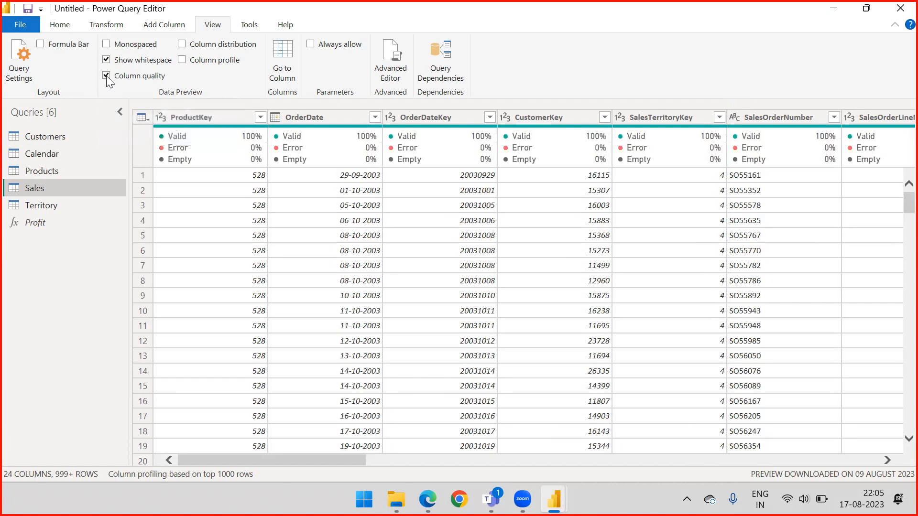
{"action": "mouse_move", "coordinate": [453, 149]}
{"action": "left_click_drag", "start_coordinate": [265, 459], "coordinate": [187, 456]}
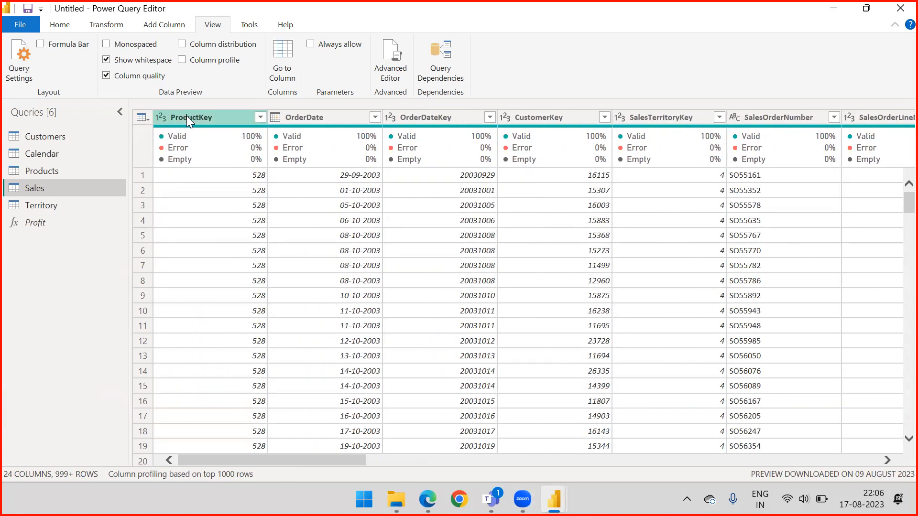
{"action": "mouse_move", "coordinate": [162, 148]}
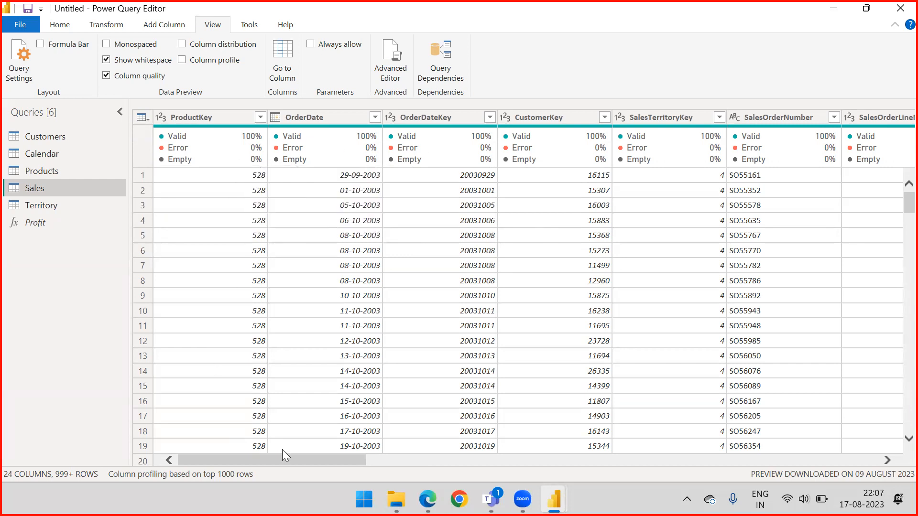
{"action": "left_click_drag", "start_coordinate": [268, 460], "coordinate": [292, 466]}
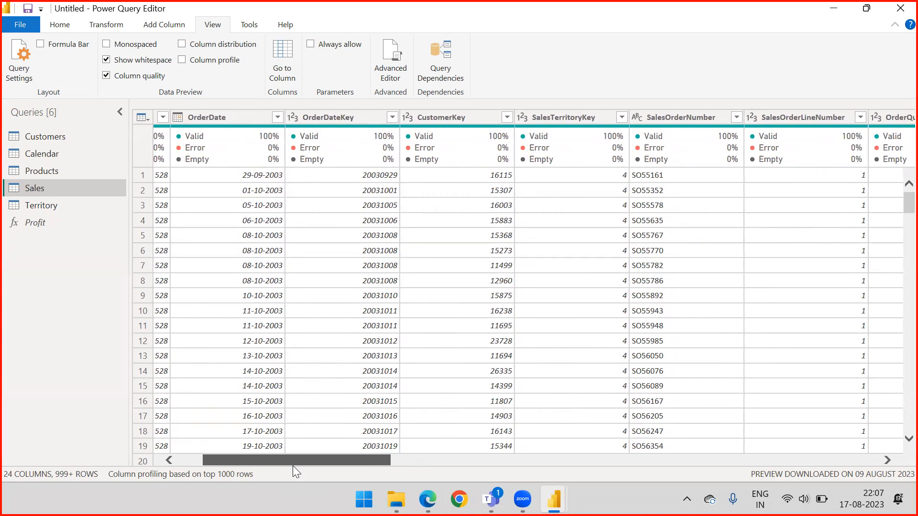
{"action": "left_click_drag", "start_coordinate": [293, 466], "coordinate": [294, 466]}
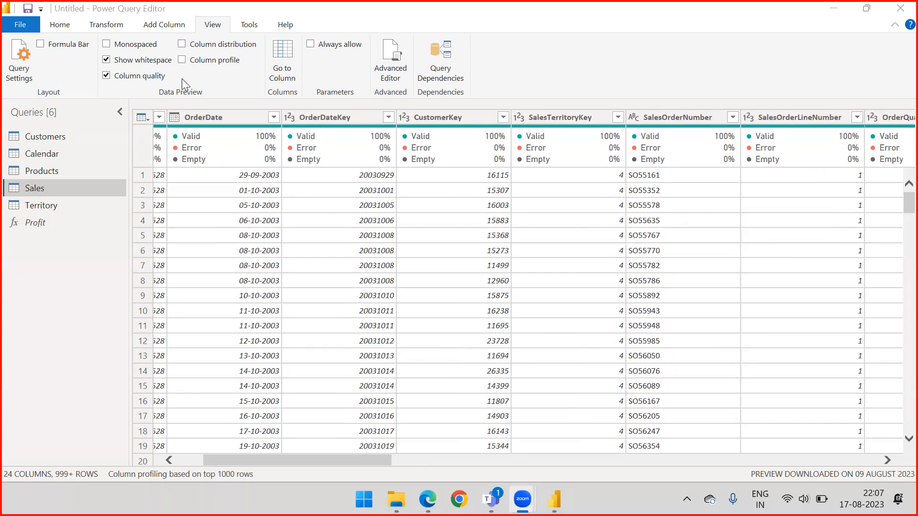
Turn on Column distribution for the Sales preview and return to the first columns.
{"action": "left_click", "coordinate": [182, 45]}
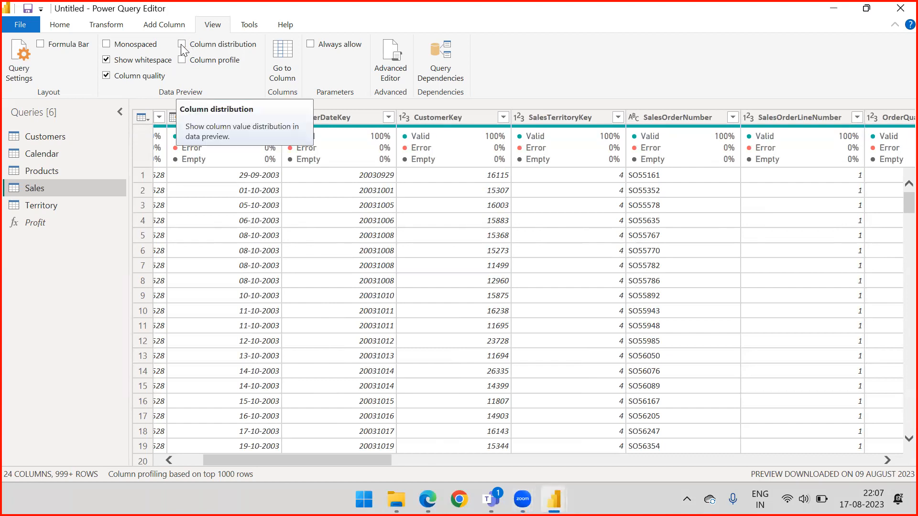
{"action": "left_click", "coordinate": [182, 45]}
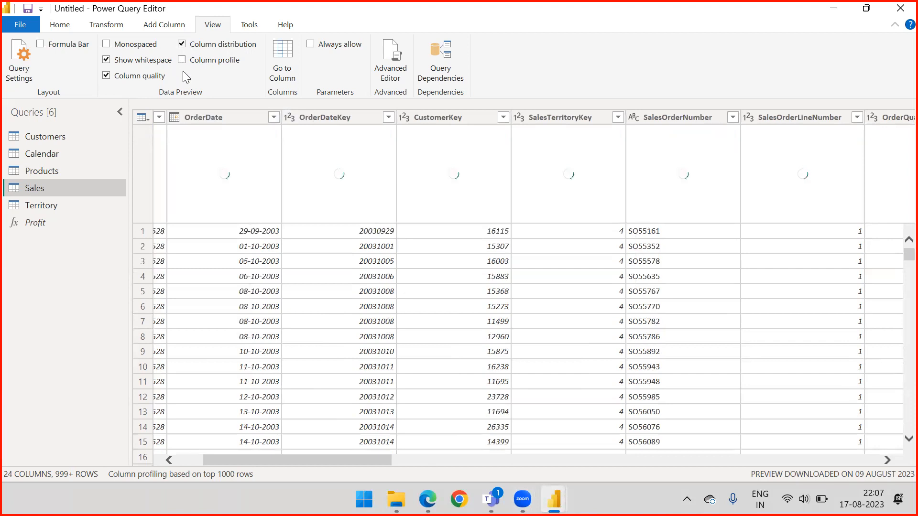
{"action": "left_click_drag", "start_coordinate": [281, 459], "coordinate": [175, 455]}
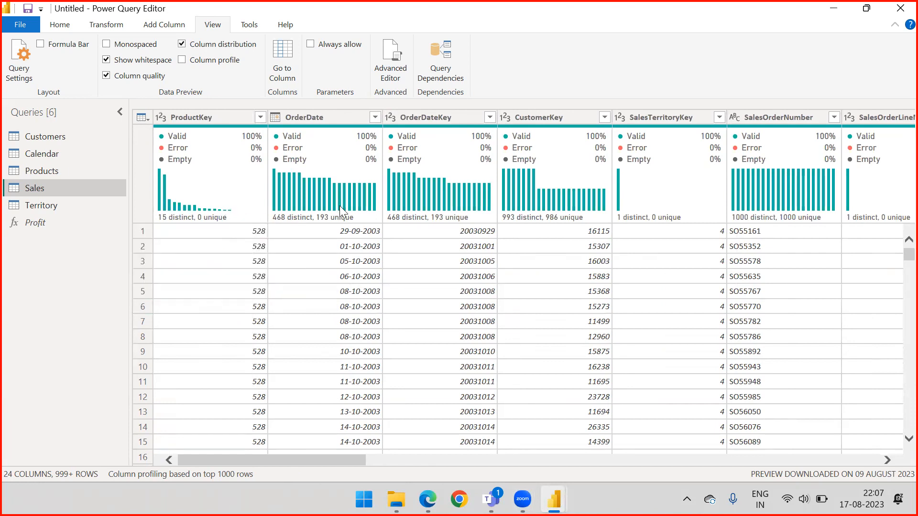
Examine the distinct and unique value counts in the distribution charts of ProductKey, OrderDate and SalesTerritoryKey.
{"action": "mouse_move", "coordinate": [375, 193]}
{"action": "mouse_move", "coordinate": [175, 198]}
{"action": "left_click_drag", "start_coordinate": [333, 458], "coordinate": [280, 459]}
{"action": "mouse_move", "coordinate": [224, 216]}
{"action": "mouse_move", "coordinate": [158, 182]}
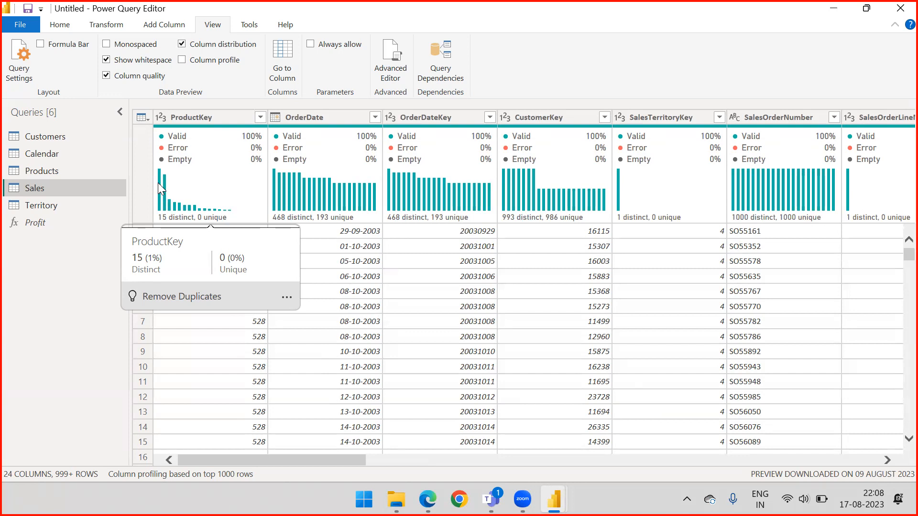
{"action": "mouse_move", "coordinate": [333, 205]}
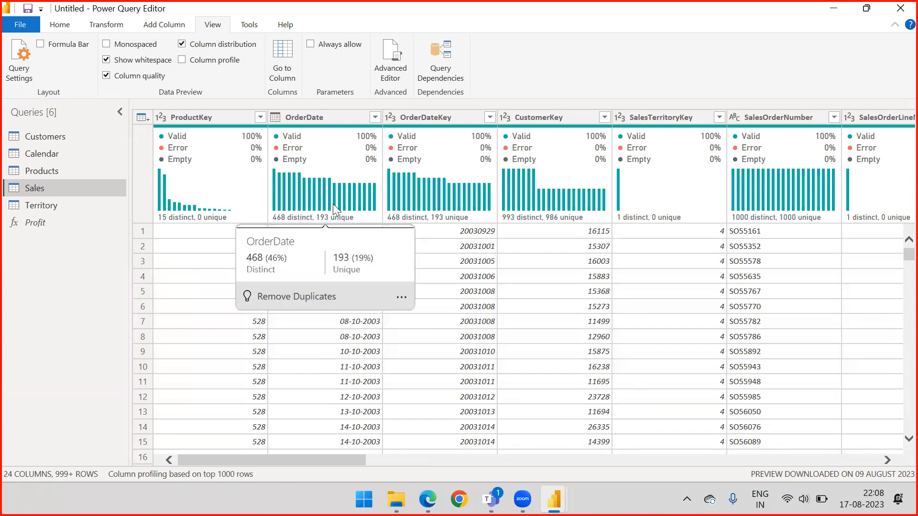
{"action": "mouse_move", "coordinate": [189, 220]}
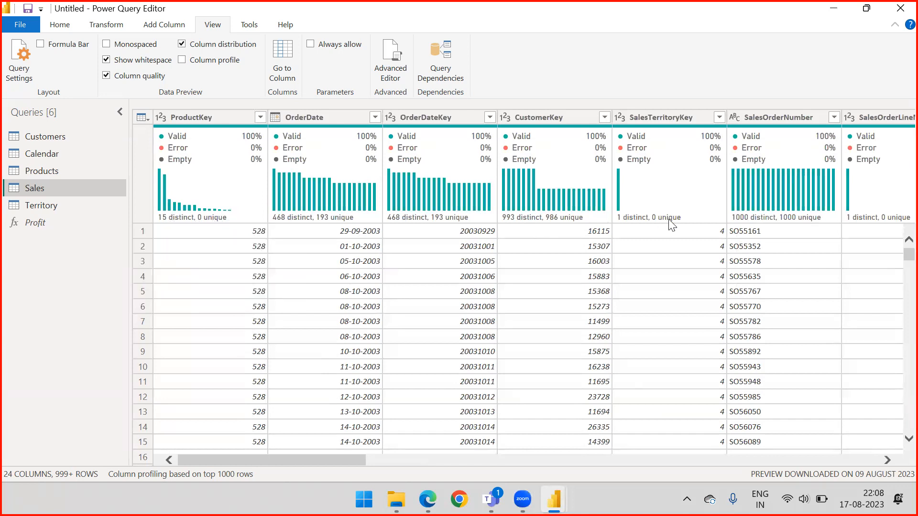
{"action": "mouse_move", "coordinate": [660, 211]}
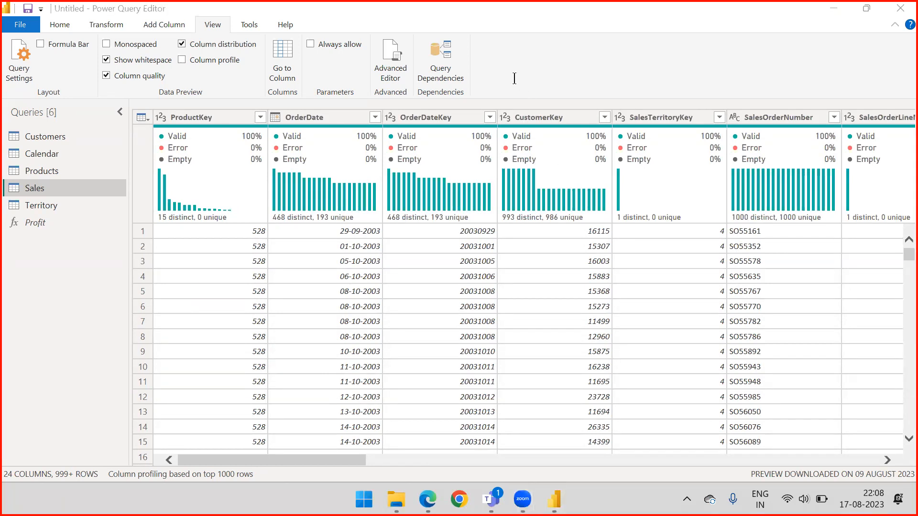
Add an on-screen text annotation reading "unique - 1 time appears" above the data preview.
{"action": "left_click", "coordinate": [511, 60]}
{"action": "type", "text": "unique -"}
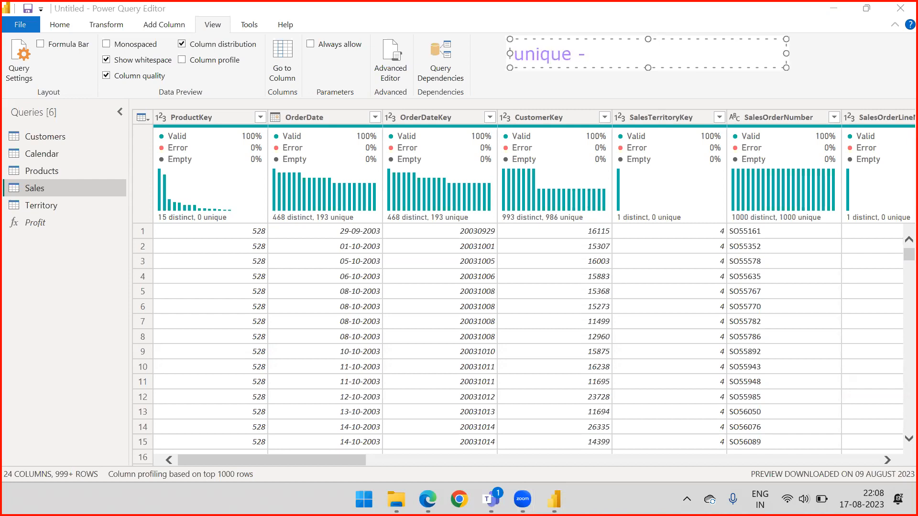
{"action": "type", "text": " 1 time apprea"}
{"action": "key", "text": "BackSpace"}
{"action": "key", "text": "BackSpace"}
{"action": "key", "text": "BackSpace"}
{"action": "type", "text": "ears"}
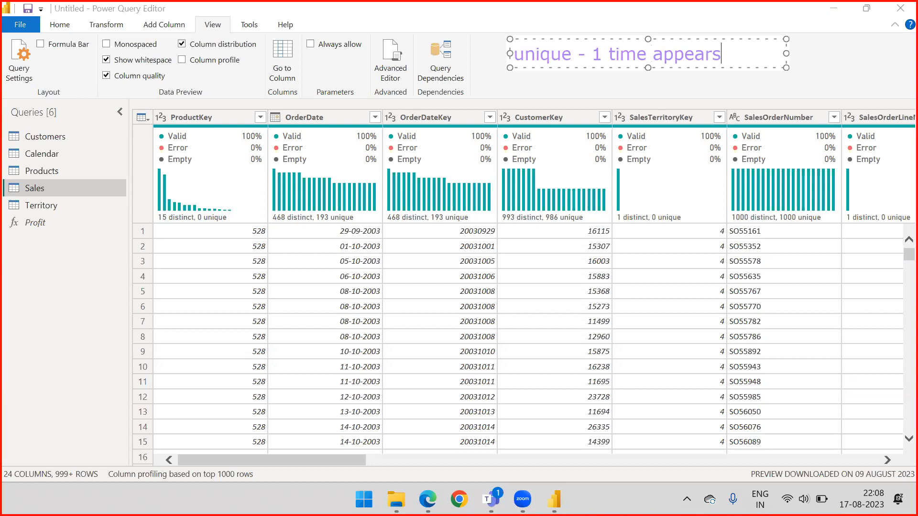
Add the line "distinct - Unique + Count after removin duplicates" to the annotation, separated by a blank line.
{"action": "key", "text": "Return"}
{"action": "key", "text": "Return"}
{"action": "type", "text": "dist"}
{"action": "type", "text": "o"}
{"action": "key", "text": "BackSpace"}
{"action": "type", "text": "inct -"}
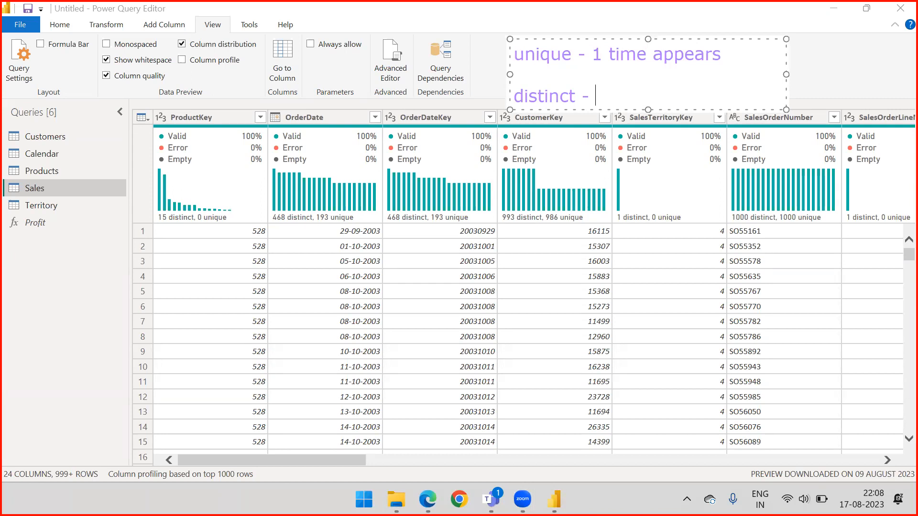
{"action": "type", "text": " Unique +"}
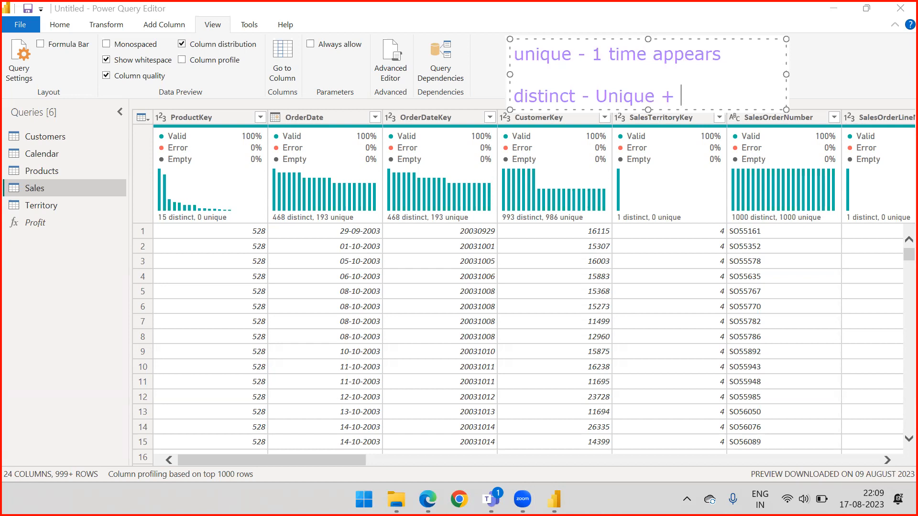
{"action": "type", "text": "Count after rem"}
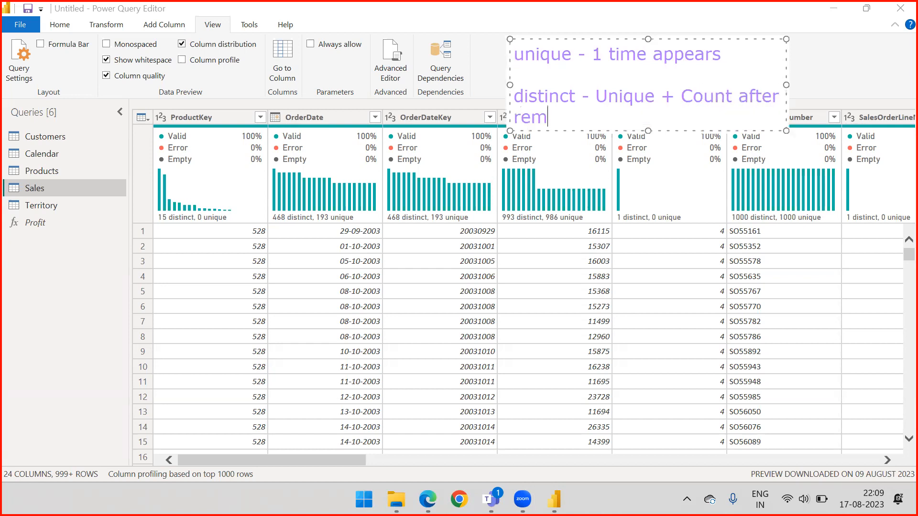
{"action": "type", "text": "ovin duplicates"}
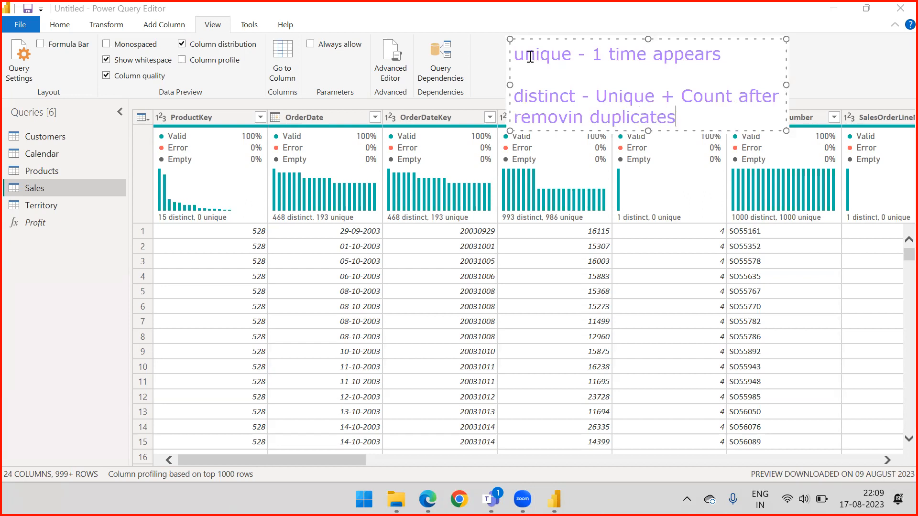
{"action": "left_click", "coordinate": [822, 68]}
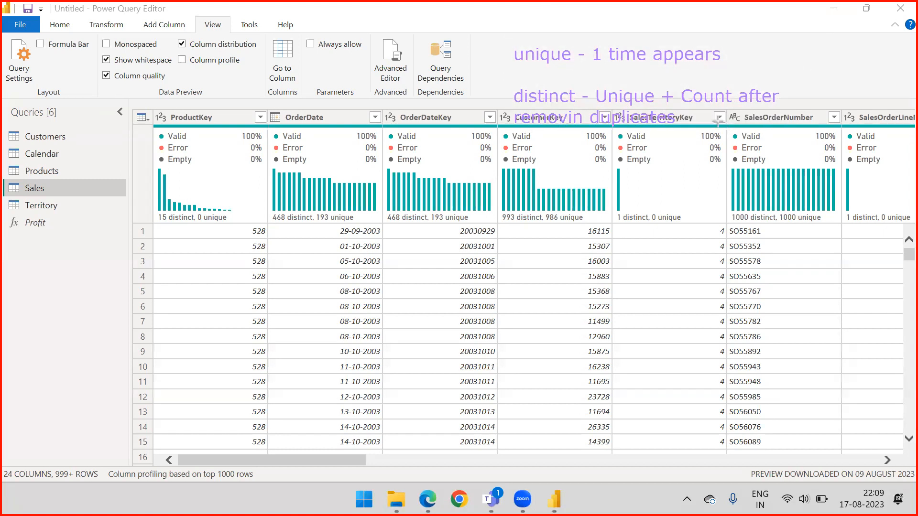
Draw arrows pointing at the unique and distinct definitions and clear all annotations.
{"action": "left_click_drag", "start_coordinate": [476, 15], "coordinate": [510, 42]}
{"action": "left_click_drag", "start_coordinate": [479, 72], "coordinate": [509, 95]}
{"action": "key", "text": "Escape"}
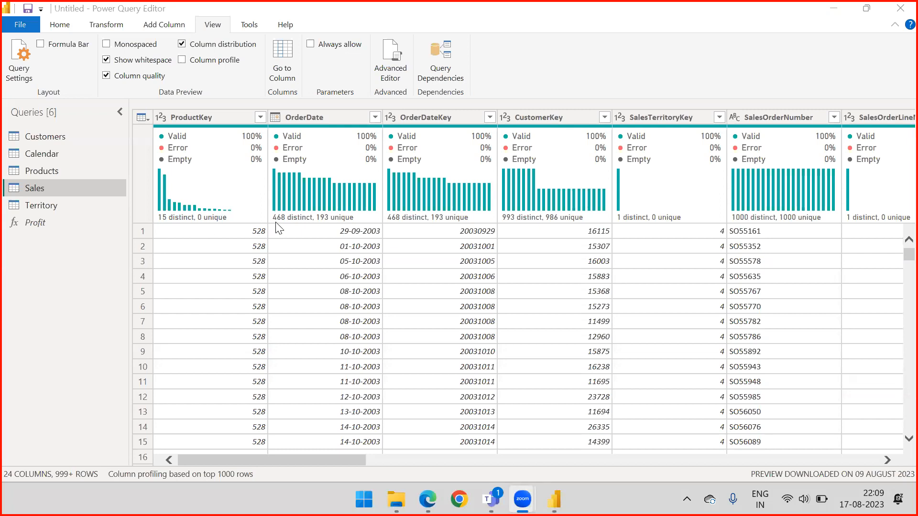
Turn on Column profile and show the statistics and value distribution of the OrderDate column.
{"action": "mouse_move", "coordinate": [283, 223]}
{"action": "left_click", "coordinate": [184, 61]}
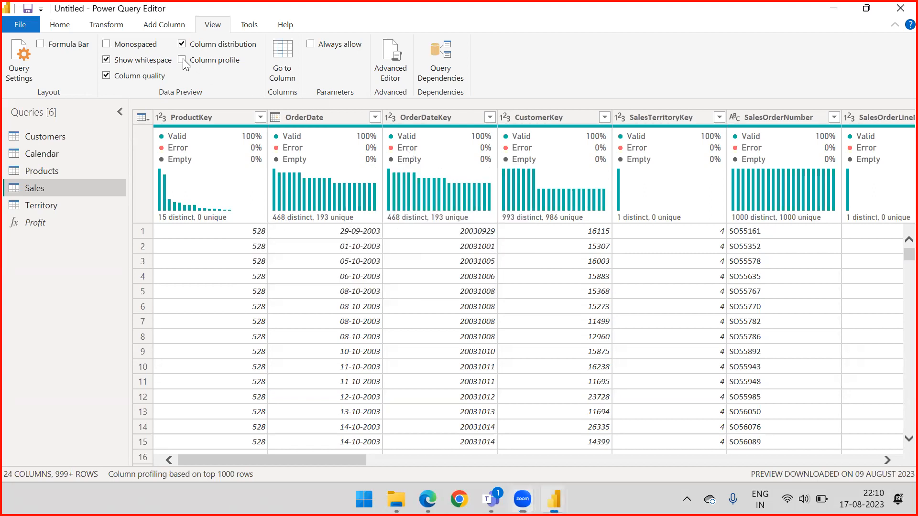
{"action": "left_click", "coordinate": [183, 63]}
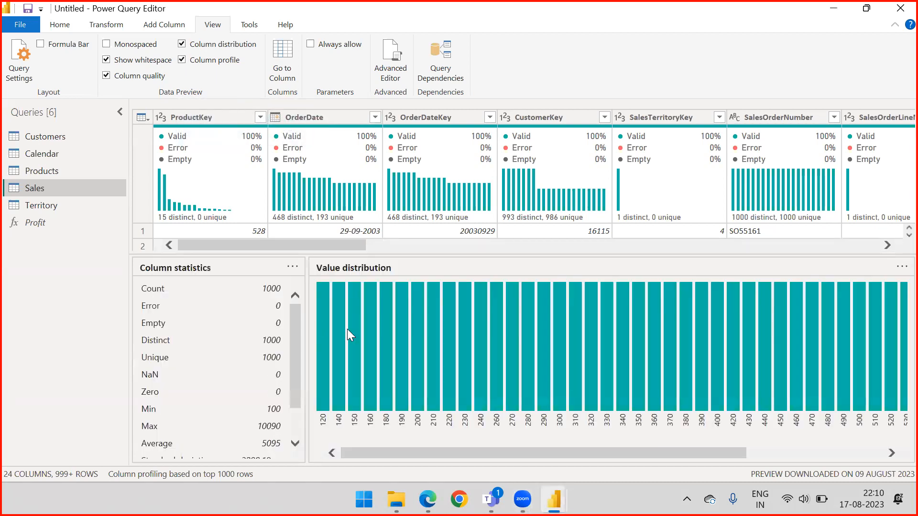
{"action": "left_click", "coordinate": [330, 116]}
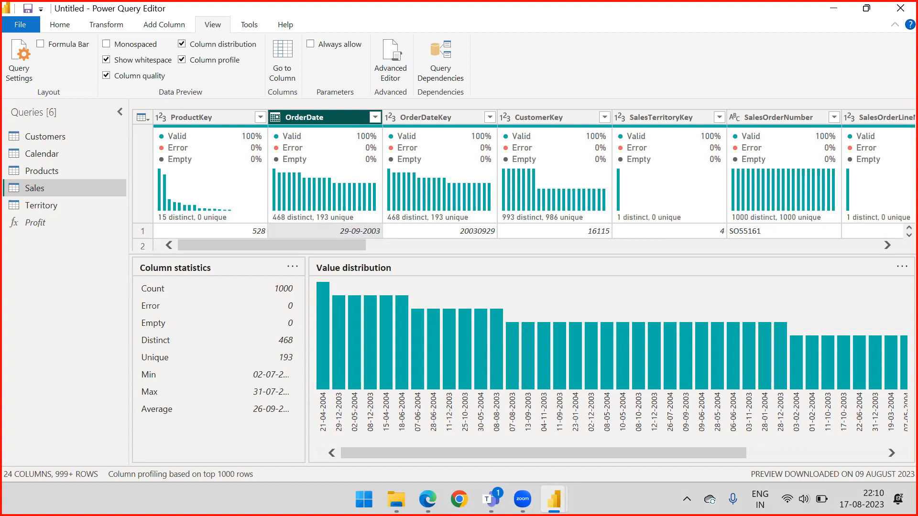
Point out the OrderDate column statistics from Count to Average with annotation arrows and clear the arrows.
{"action": "left_click_drag", "start_coordinate": [75, 311], "coordinate": [141, 296]}
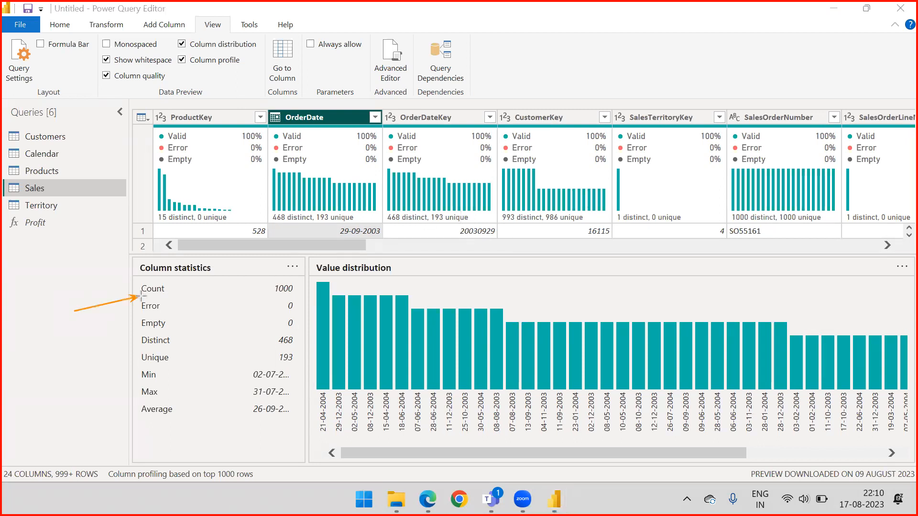
{"action": "mouse_move", "coordinate": [93, 329]}
{"action": "left_mouse_down"}
{"action": "mouse_move", "coordinate": [134, 313]}
{"action": "mouse_move", "coordinate": [158, 322]}
{"action": "left_mouse_up"}
{"action": "left_click_drag", "start_coordinate": [88, 361], "coordinate": [144, 346]}
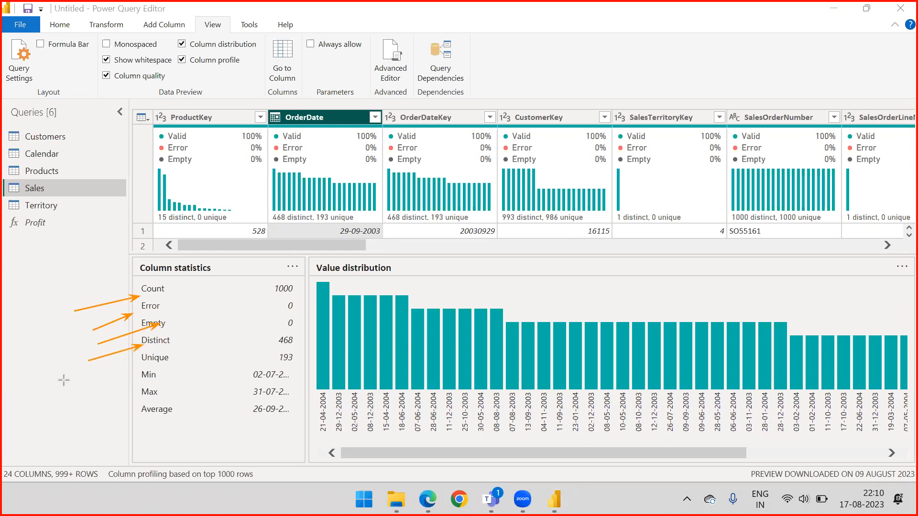
{"action": "left_click_drag", "start_coordinate": [92, 385], "coordinate": [143, 351]}
{"action": "left_click_drag", "start_coordinate": [101, 398], "coordinate": [139, 380]}
{"action": "left_click_drag", "start_coordinate": [114, 410], "coordinate": [143, 389]}
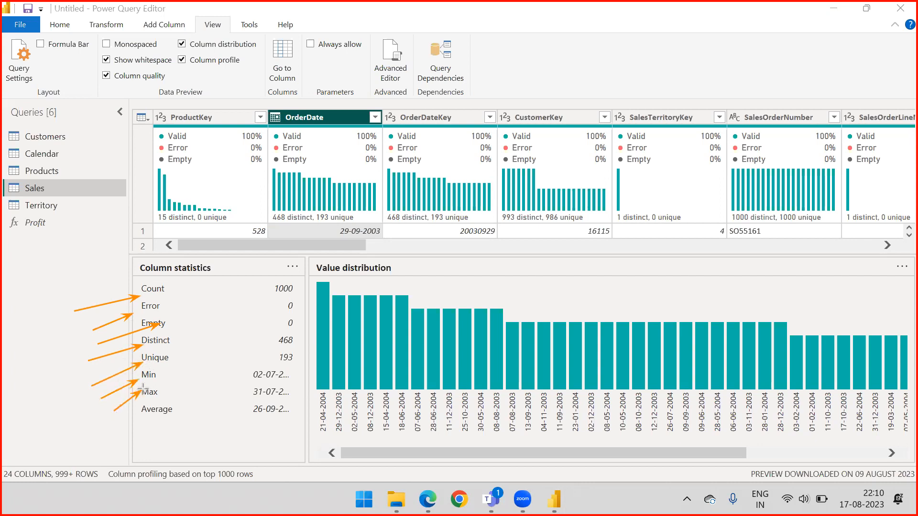
{"action": "left_click_drag", "start_coordinate": [104, 434], "coordinate": [142, 407]}
{"action": "key", "text": "Escape"}
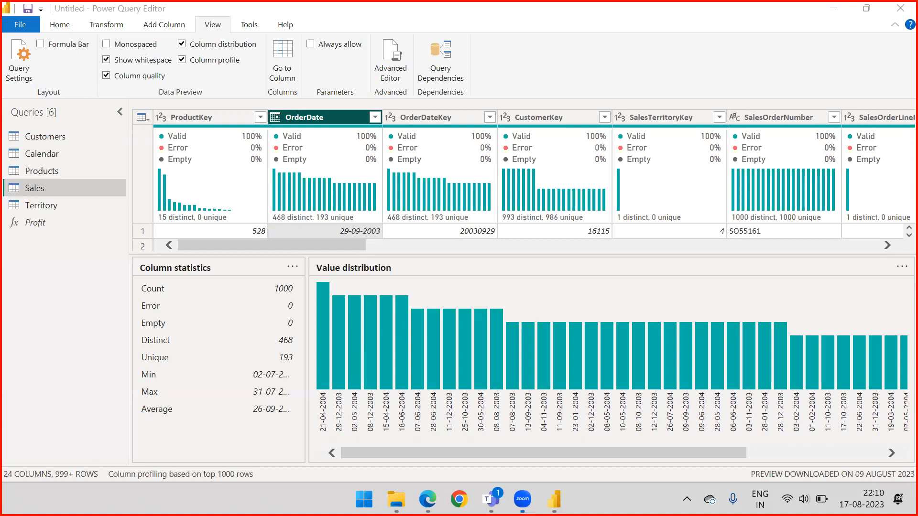
Show the column profile of the OrderDateKey column, switching Column profile off and back on.
{"action": "left_click", "coordinate": [881, 266]}
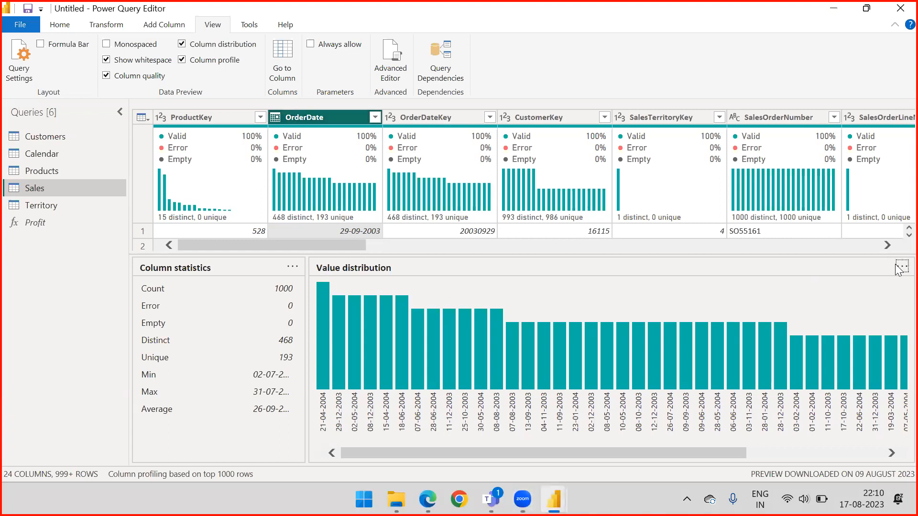
{"action": "left_click", "coordinate": [425, 116]}
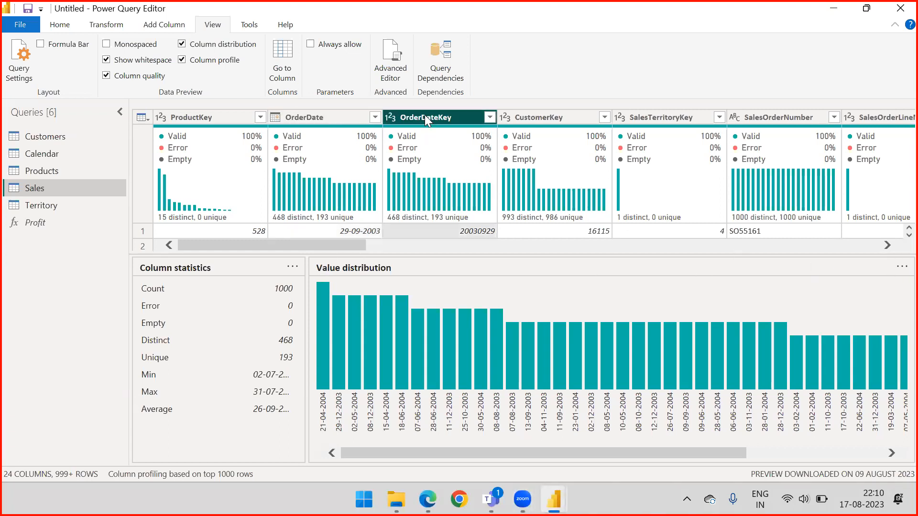
{"action": "left_click", "coordinate": [182, 61]}
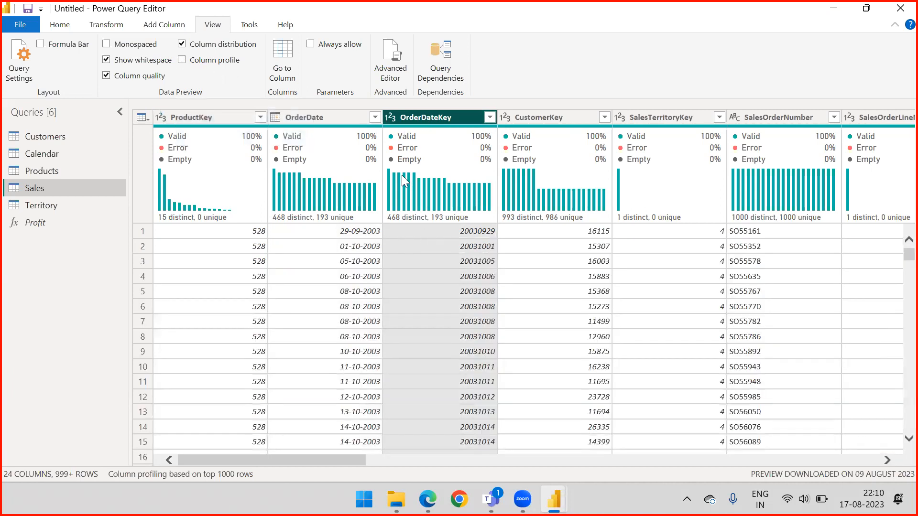
{"action": "left_click", "coordinate": [183, 60]}
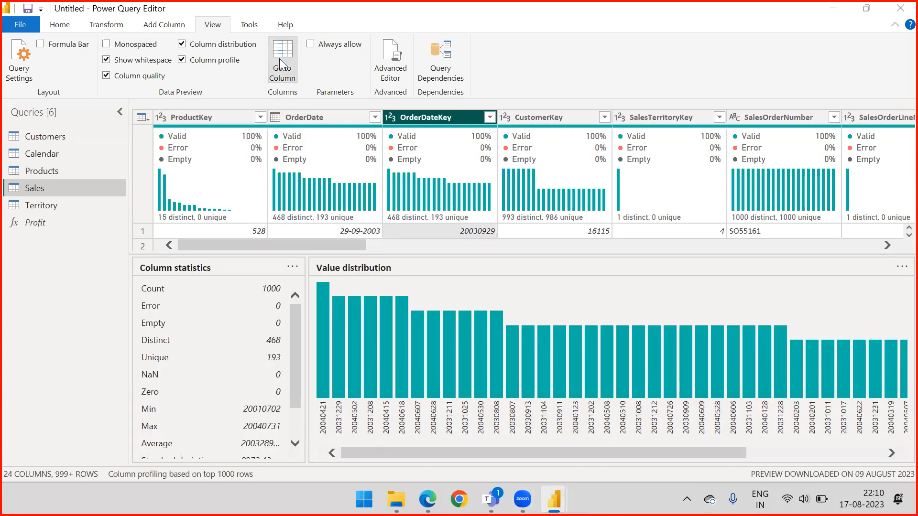
Go to the RegionMonthID column by name and turn off Column profile.
{"action": "left_click", "coordinate": [282, 57]}
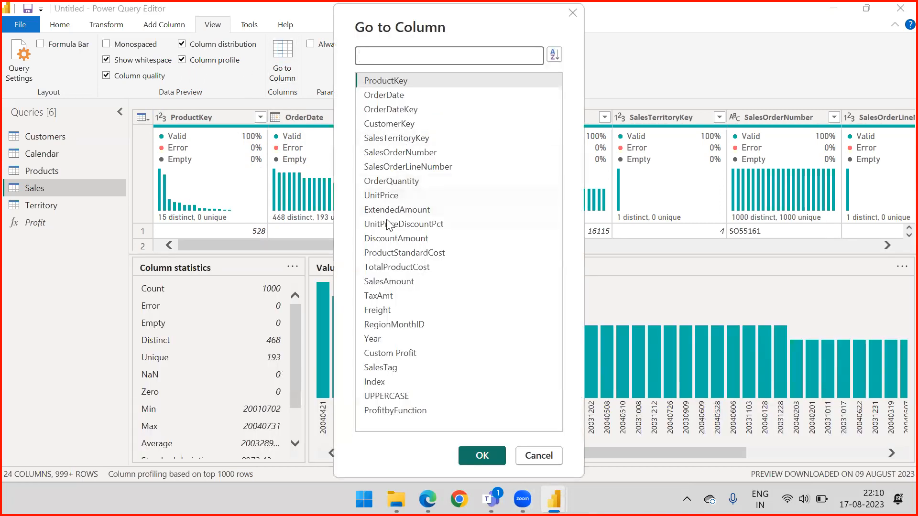
{"action": "left_click", "coordinate": [392, 326]}
{"action": "left_click", "coordinate": [483, 455]}
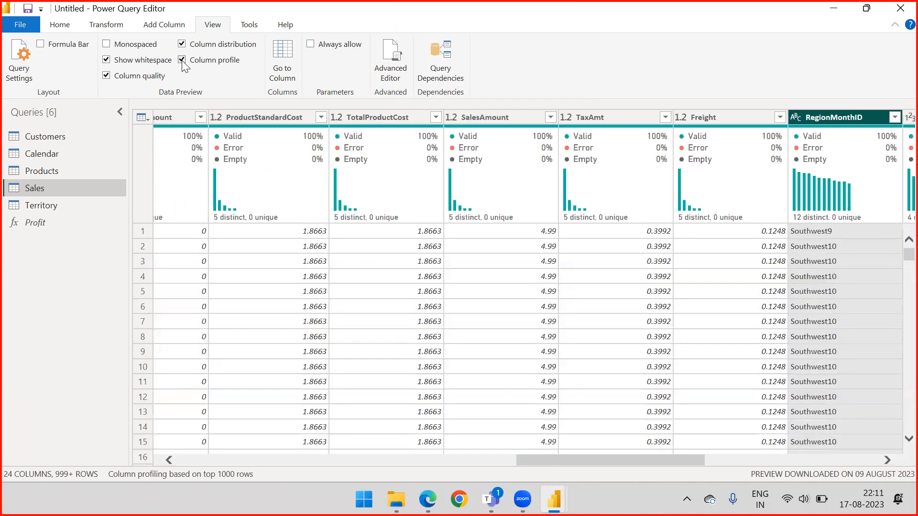
{"action": "left_click", "coordinate": [182, 60]}
Try the Always allow parameterization option and switch it back off, returning to the first columns of the Sales query.
{"action": "left_click_drag", "start_coordinate": [552, 460], "coordinate": [253, 463]}
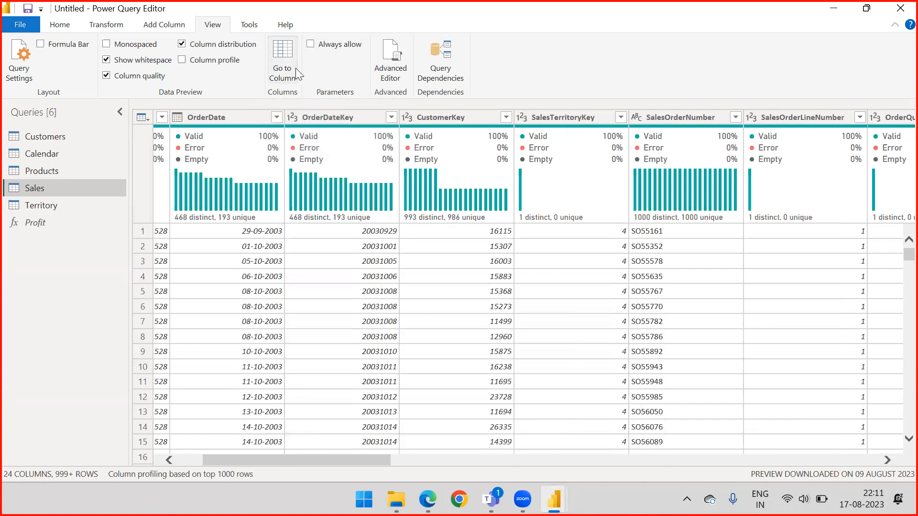
{"action": "left_click", "coordinate": [309, 42]}
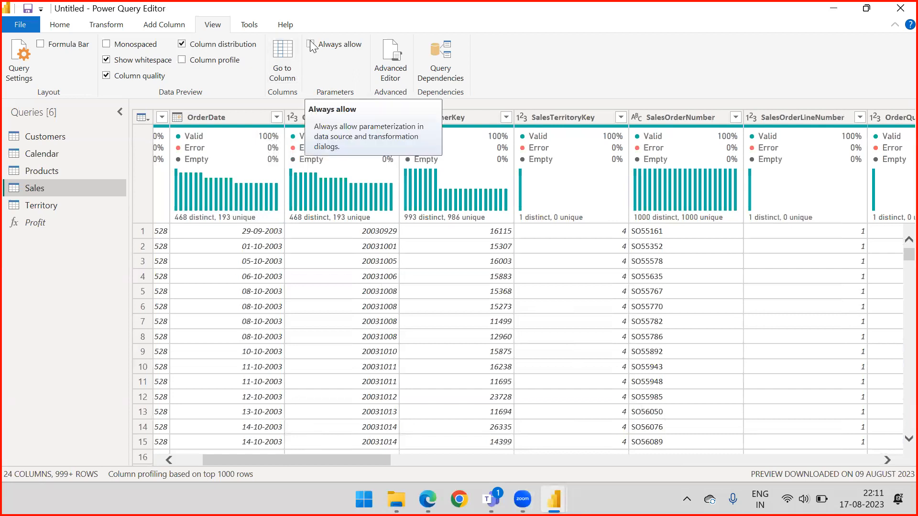
{"action": "left_click", "coordinate": [311, 44]}
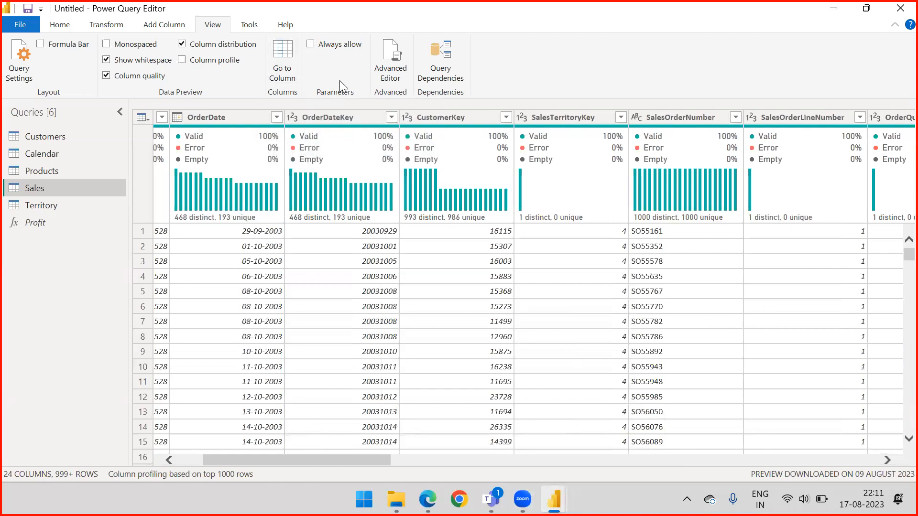
{"action": "left_click_drag", "start_coordinate": [239, 461], "coordinate": [210, 461]}
Examine the Sales query's M code in the Advanced Editor, including the let and in sections and the SalesTag conditional column, and close it.
{"action": "left_click", "coordinate": [59, 24]}
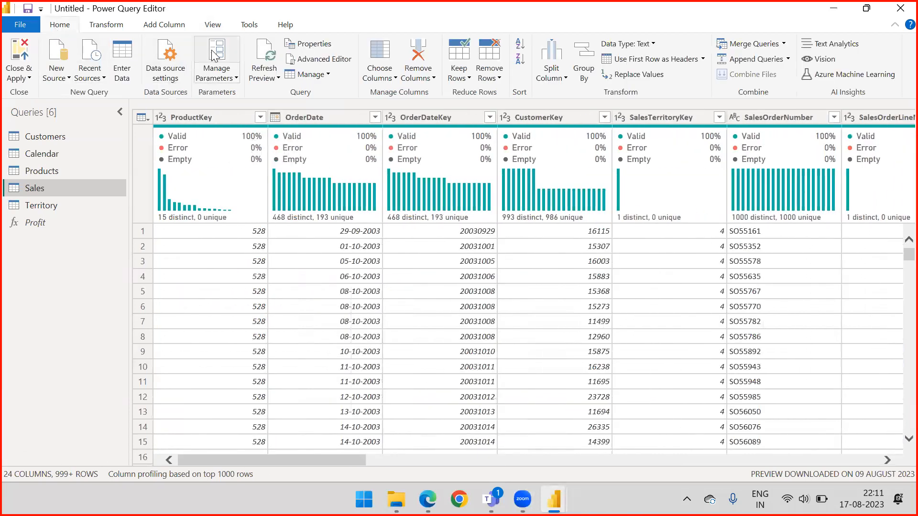
{"action": "left_click", "coordinate": [225, 28]}
{"action": "left_click", "coordinate": [385, 73]}
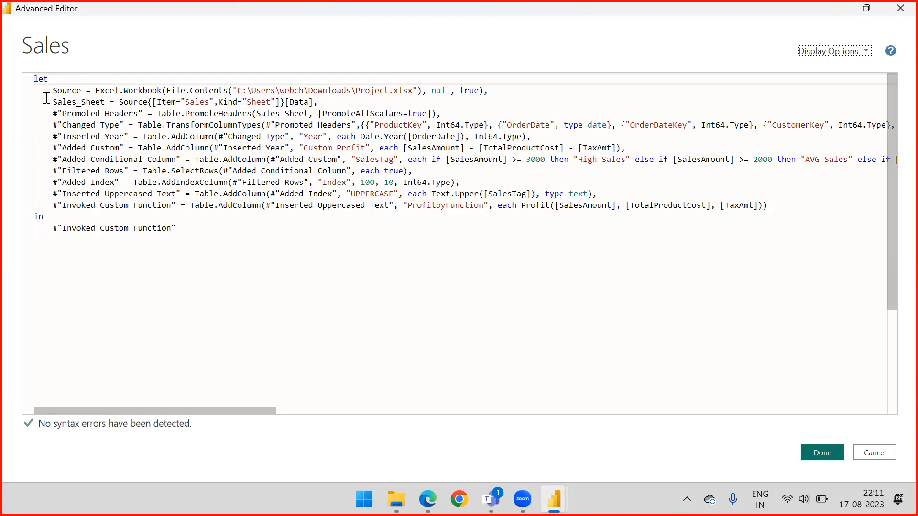
{"action": "left_click_drag", "start_coordinate": [181, 230], "coordinate": [43, 217]}
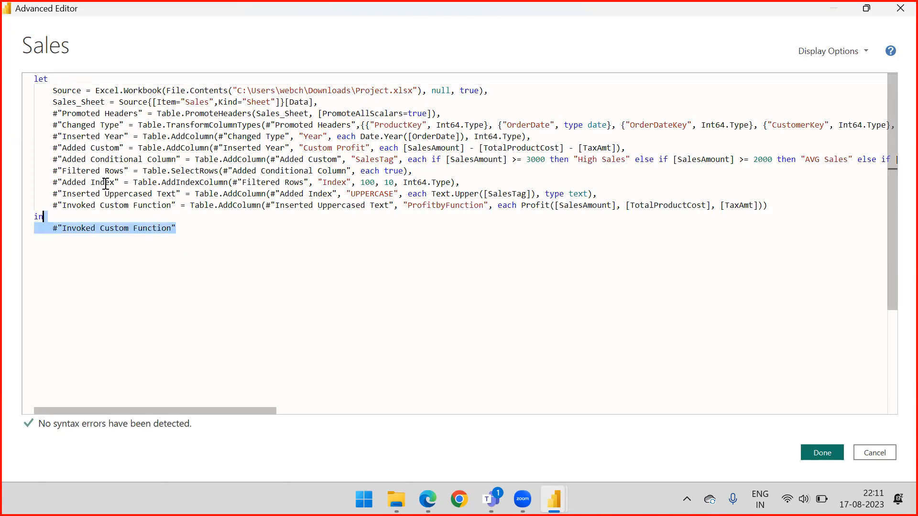
{"action": "left_click_drag", "start_coordinate": [106, 184], "coordinate": [34, 78]}
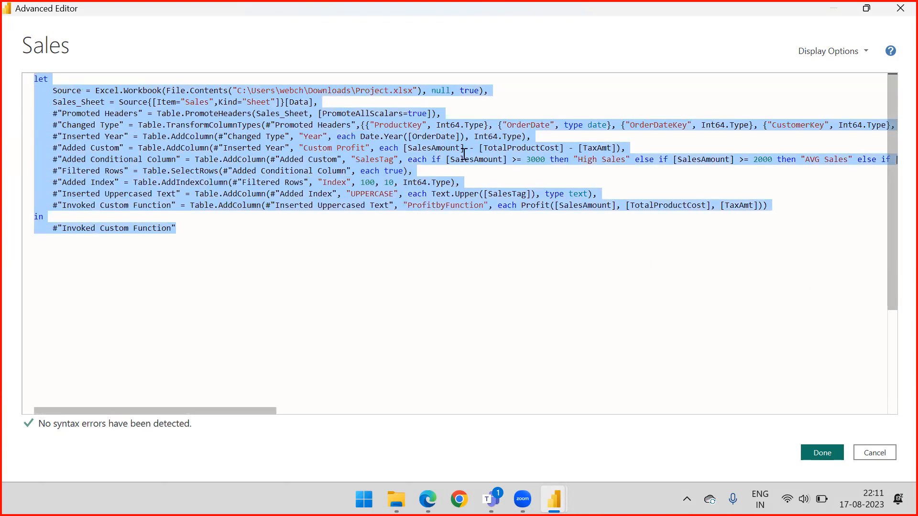
{"action": "left_click_drag", "start_coordinate": [254, 415], "coordinate": [285, 415]}
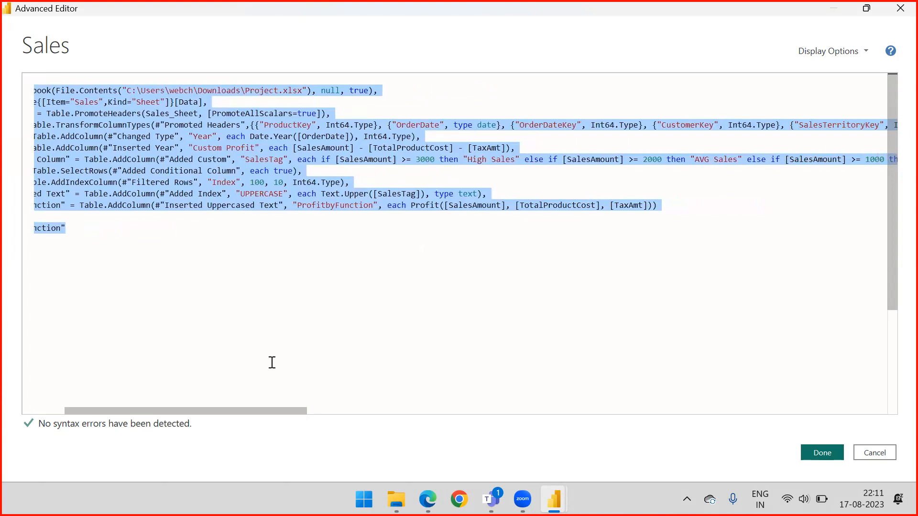
{"action": "left_click", "coordinate": [420, 161]}
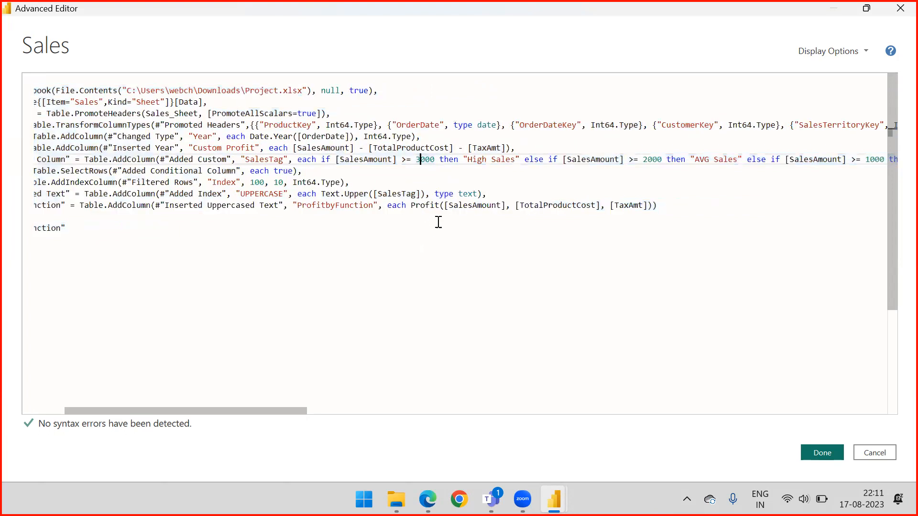
{"action": "left_click_drag", "start_coordinate": [286, 411], "coordinate": [319, 413]}
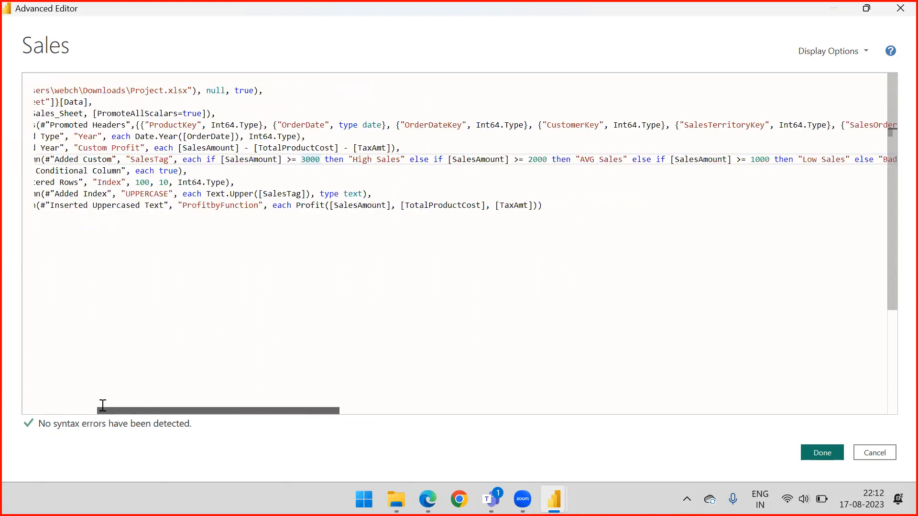
{"action": "left_click_drag", "start_coordinate": [102, 405], "coordinate": [99, 405]}
{"action": "left_click", "coordinate": [831, 453]}
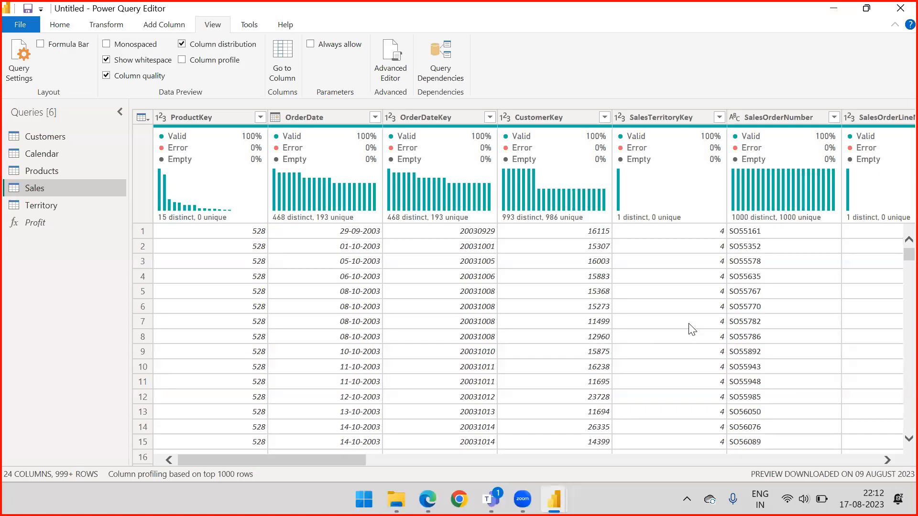
View the Query Dependencies diagram linking the source file, the Profit function and the loaded queries, and close it.
{"action": "left_click_drag", "start_coordinate": [298, 460], "coordinate": [174, 358]}
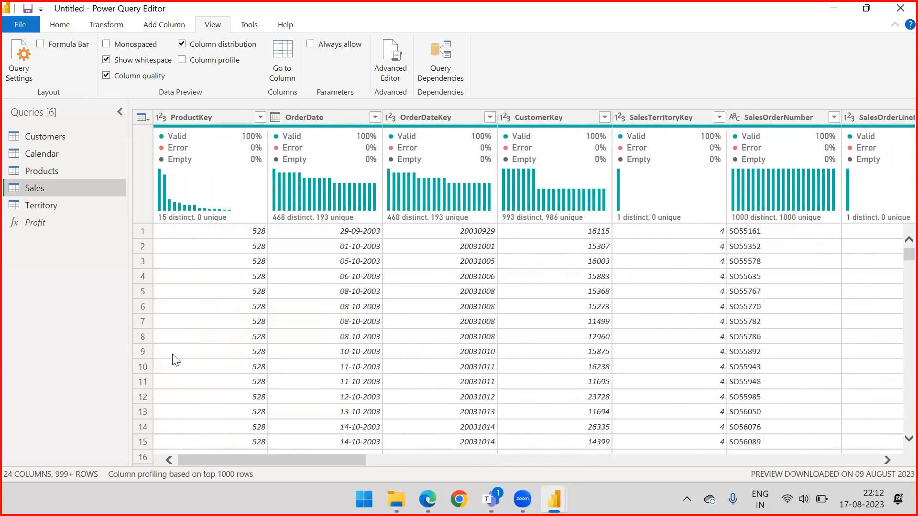
{"action": "left_click", "coordinate": [444, 71]}
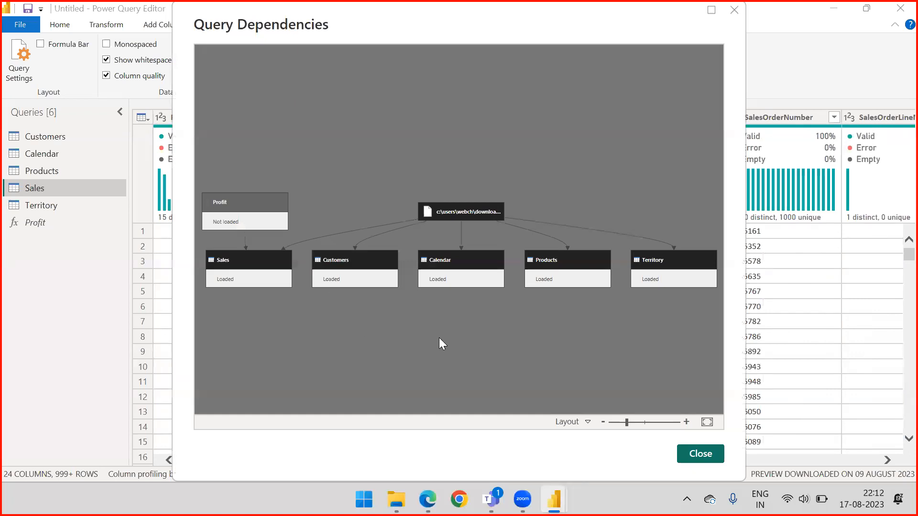
{"action": "left_click", "coordinate": [701, 453]}
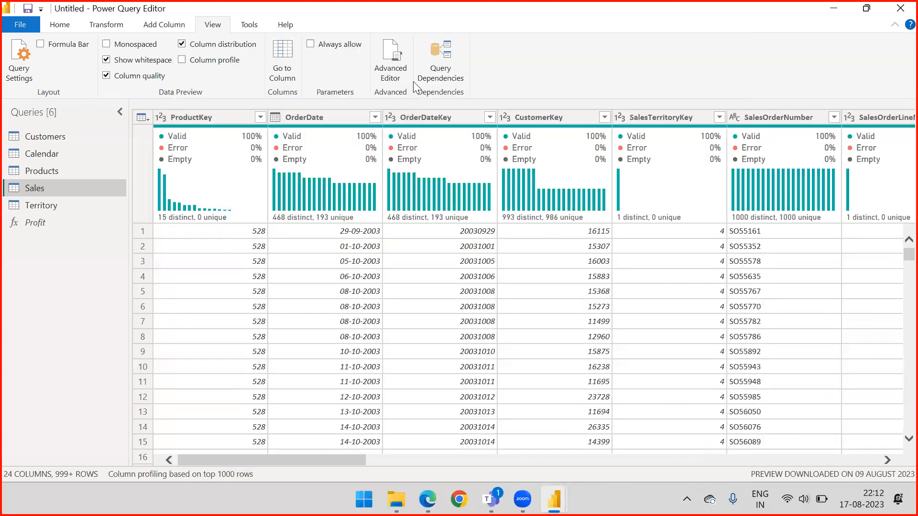
Glance at the diagnostics tools, return to the view options, and minimize the open windows to show the desktop.
{"action": "left_click", "coordinate": [250, 27]}
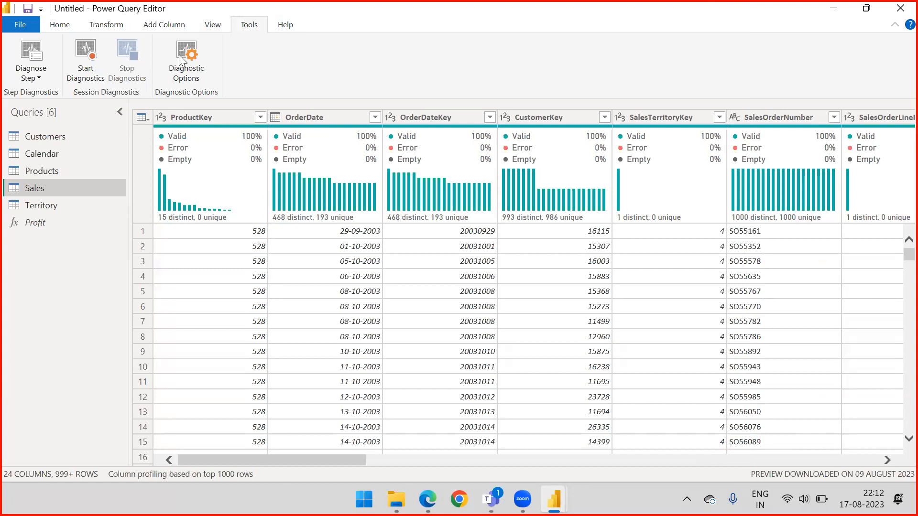
{"action": "left_click", "coordinate": [219, 26]}
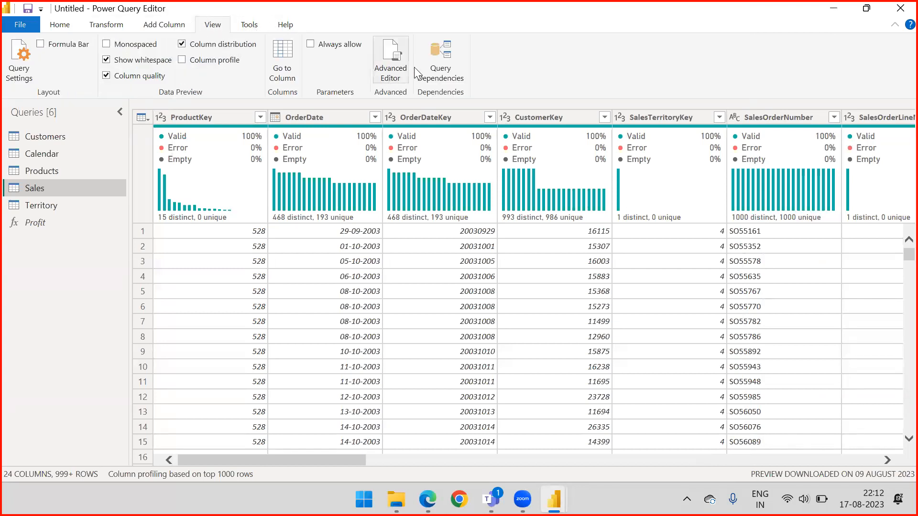
{"action": "left_click", "coordinate": [835, 11]}
{"action": "left_click", "coordinate": [836, 12]}
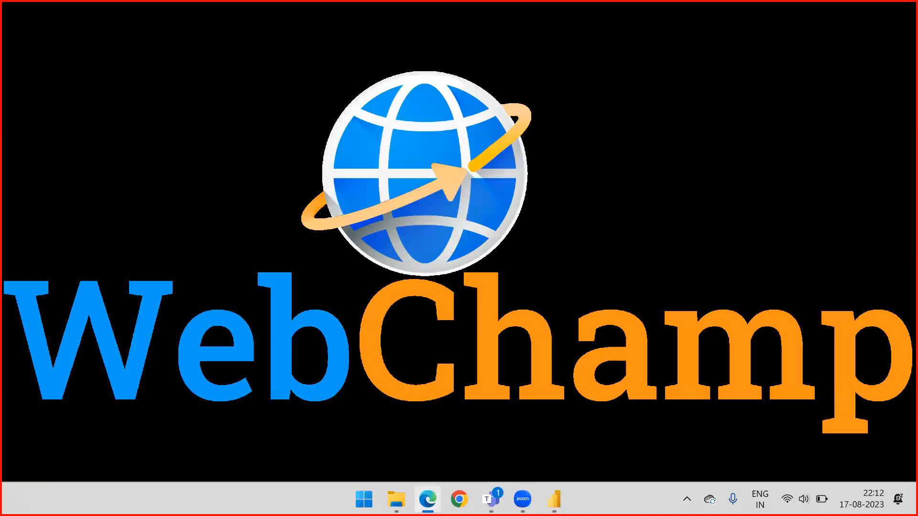